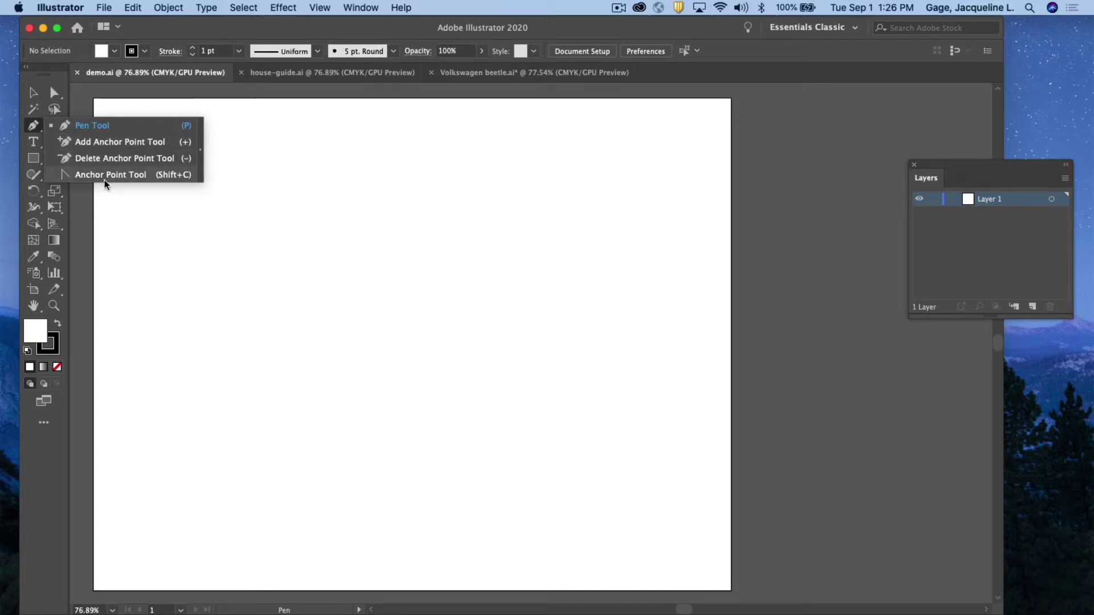
# Step: Draw a closed zigzag polygon of straight segments with eleven anchor points across the artboard using the Pen tool
pyautogui.click(139, 176)
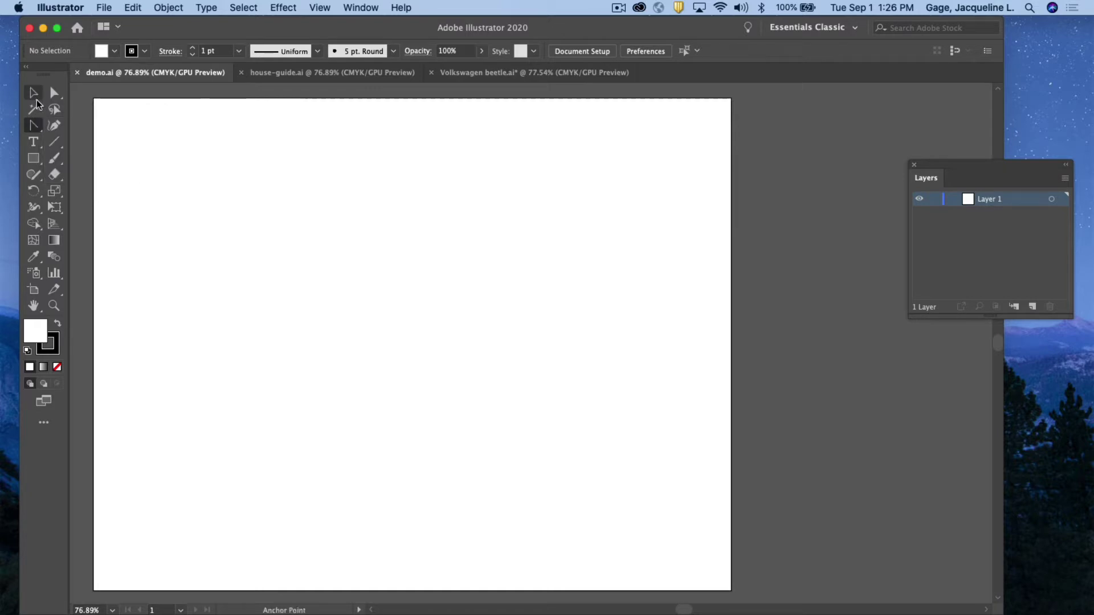
pyautogui.click(36, 131)
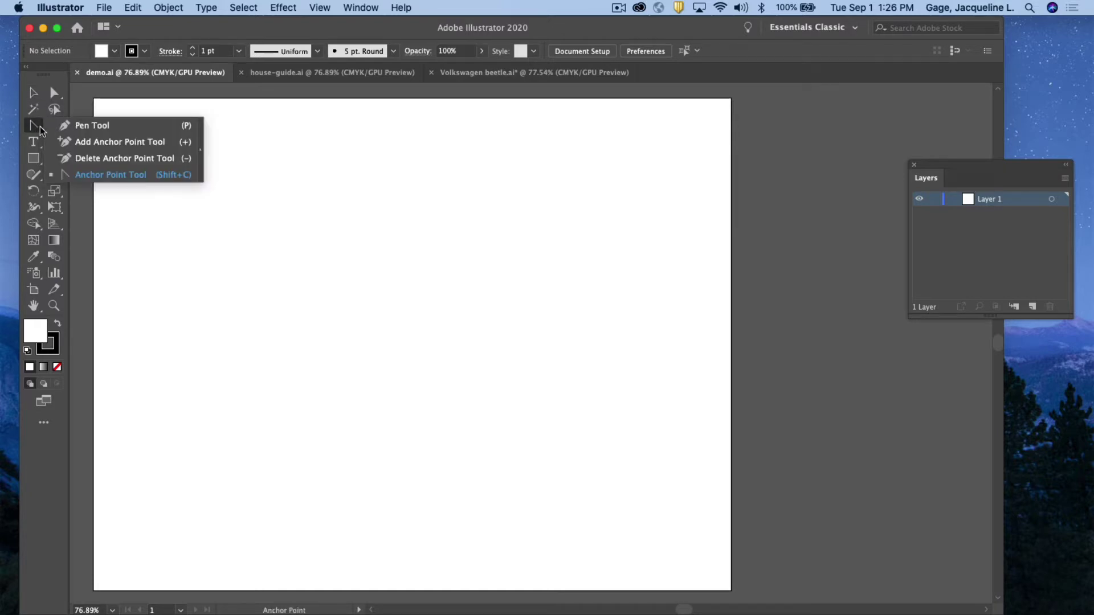
pyautogui.click(79, 126)
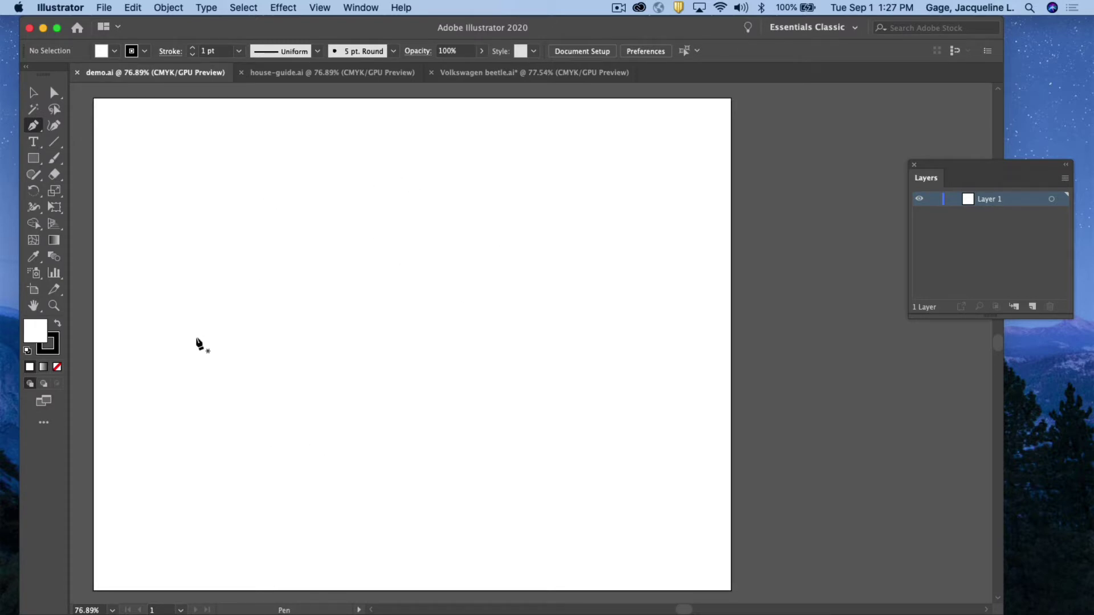
pyautogui.click(177, 284)
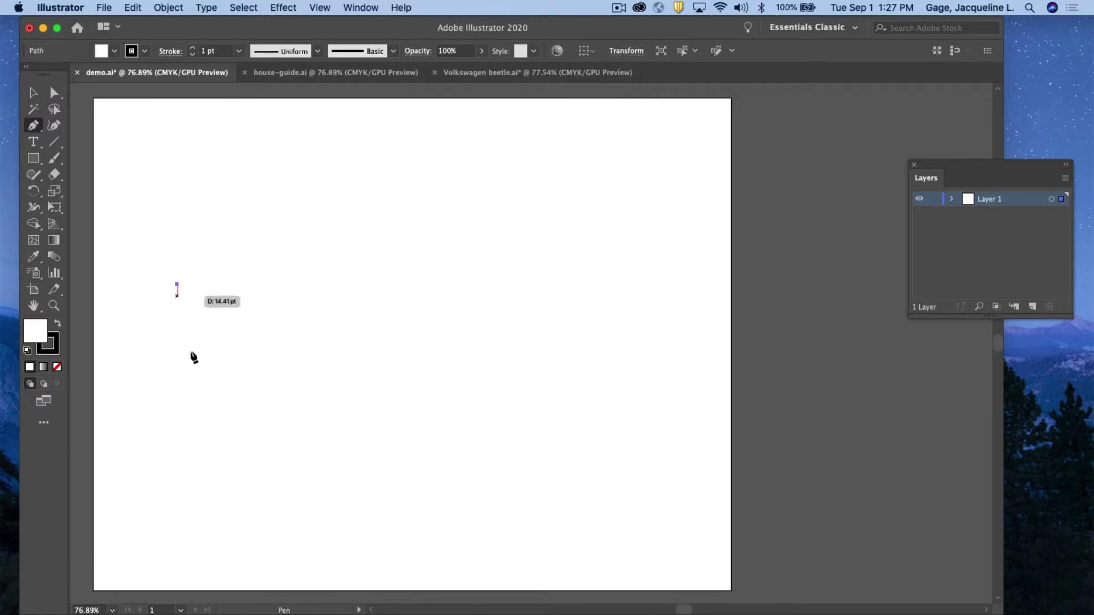
pyautogui.click(283, 303)
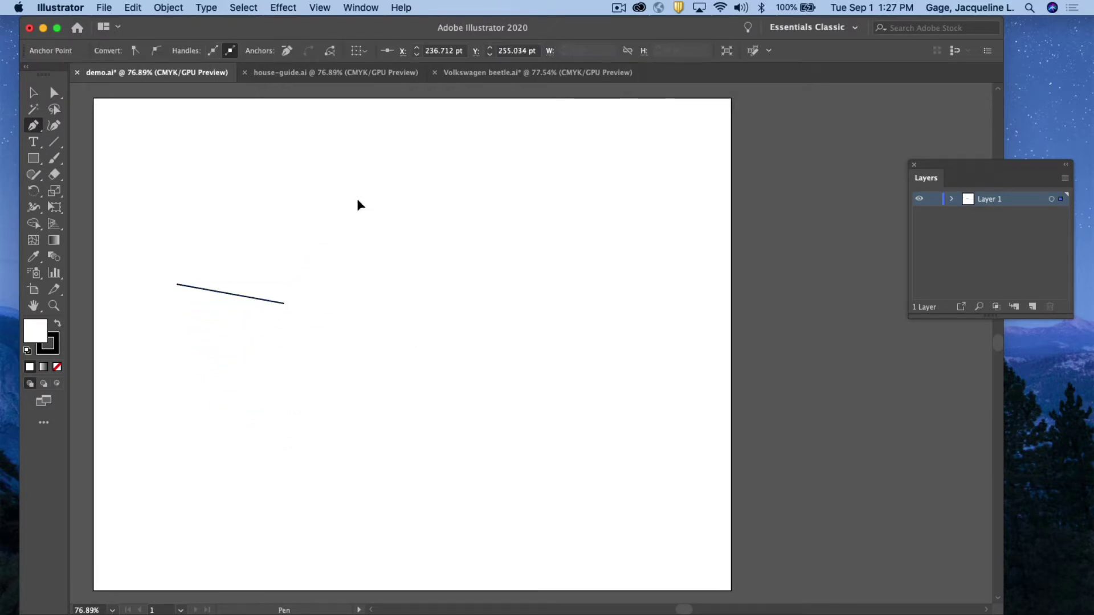
pyautogui.click(358, 199)
pyautogui.click(444, 275)
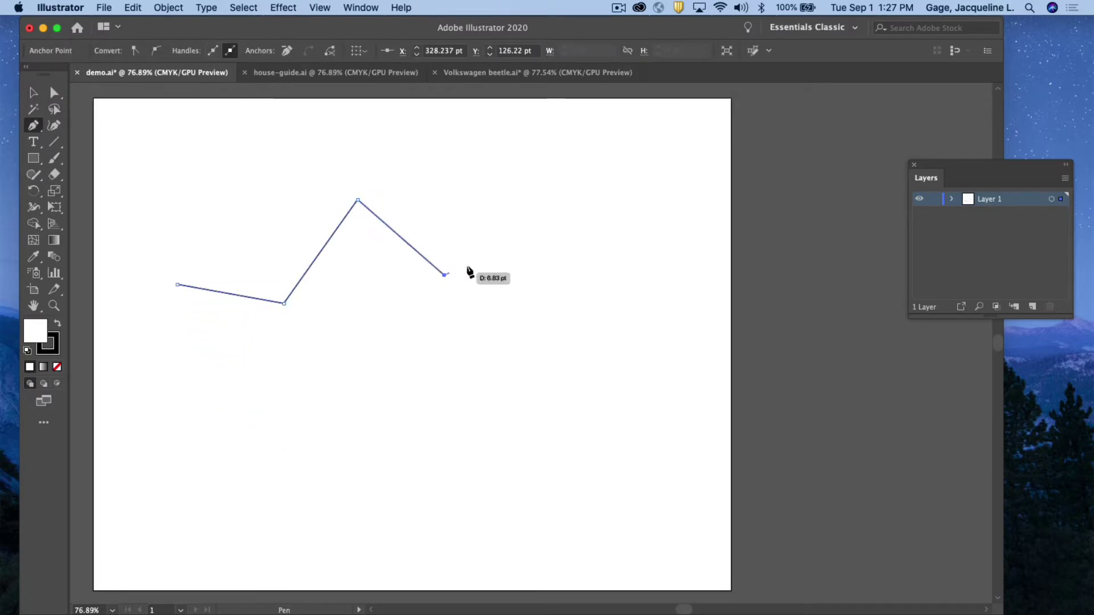
pyautogui.click(539, 197)
pyautogui.click(610, 368)
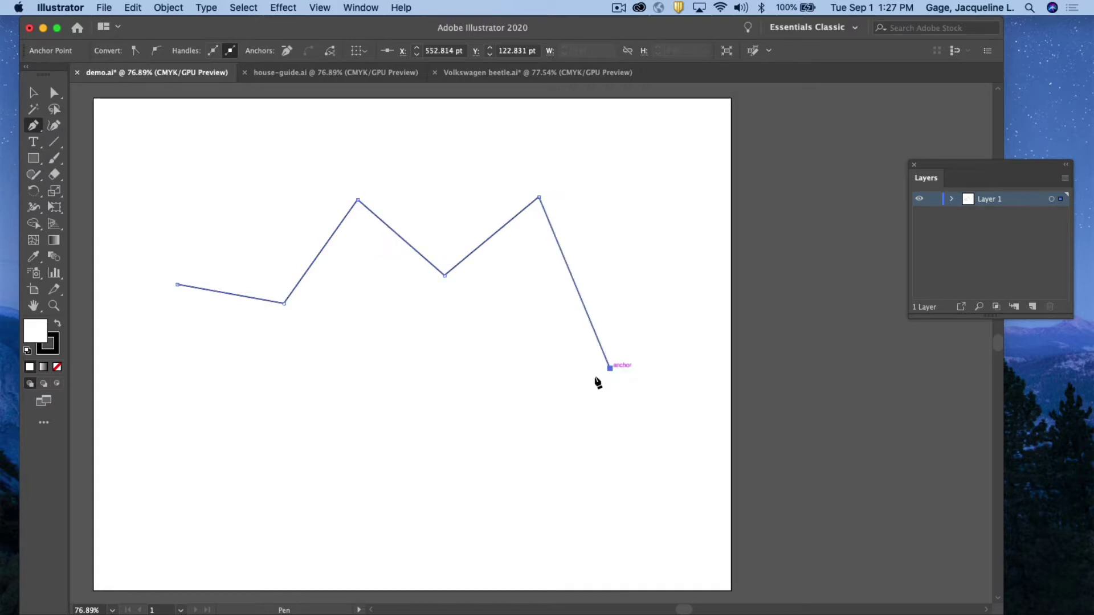
pyautogui.click(510, 414)
pyautogui.click(503, 306)
pyautogui.click(436, 370)
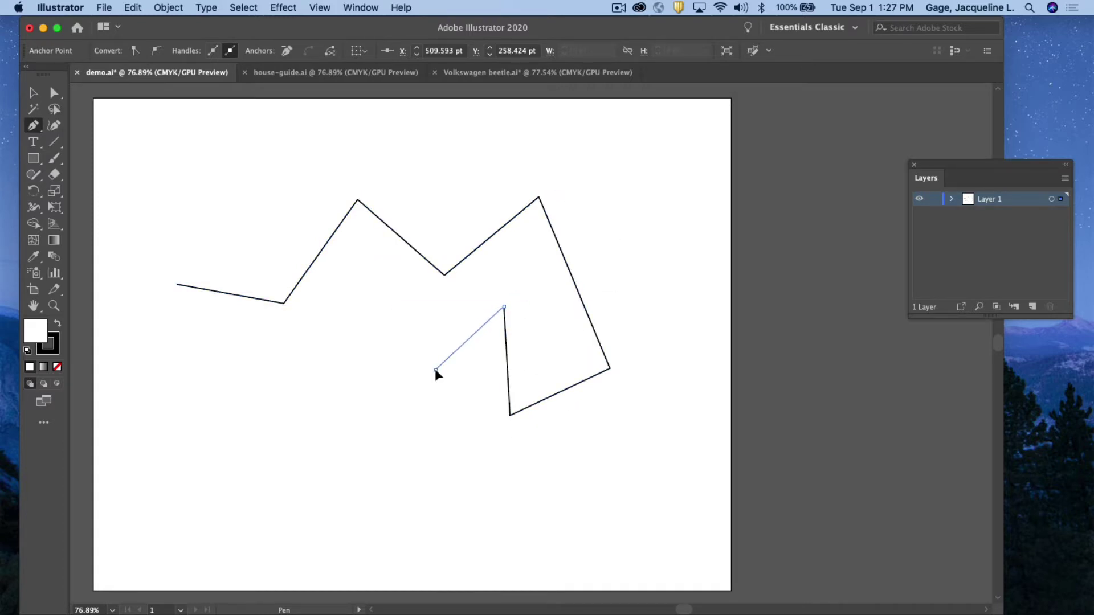
pyautogui.click(364, 272)
pyautogui.click(286, 416)
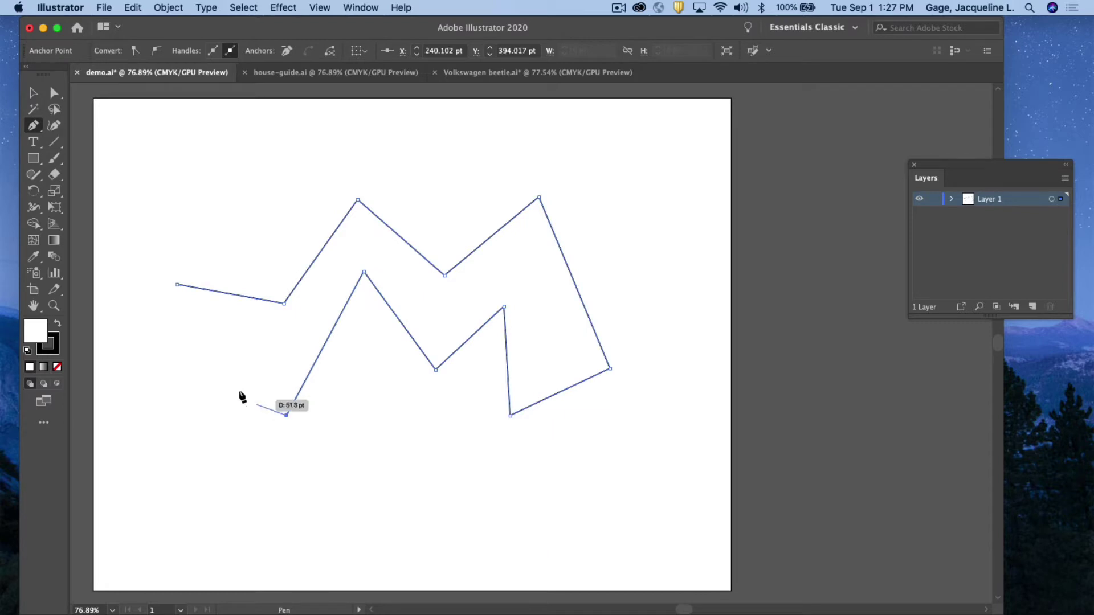
pyautogui.click(177, 285)
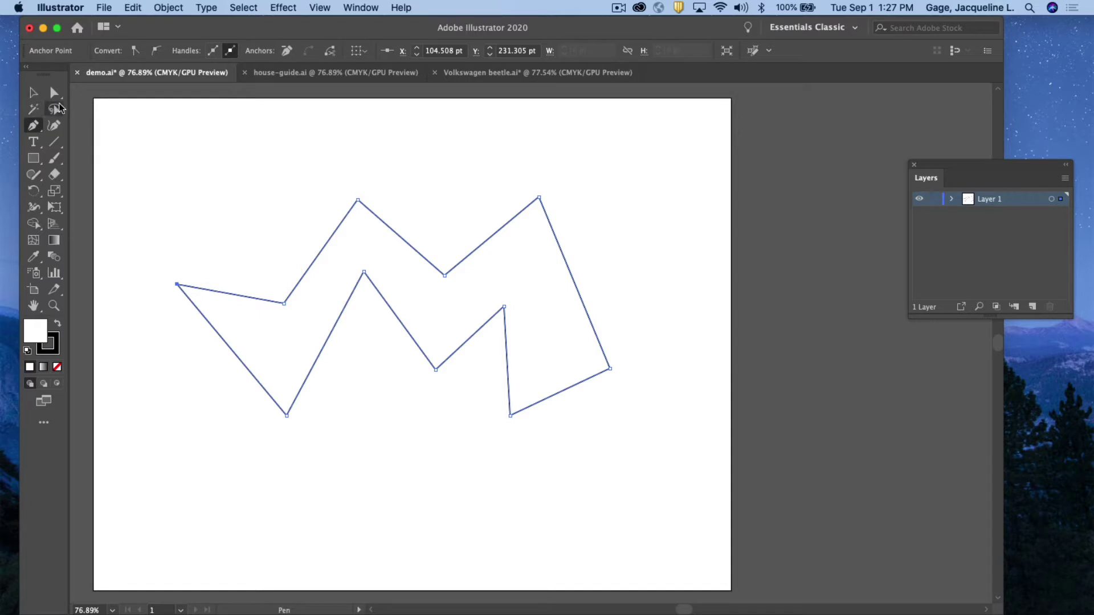
# Step: Delete the zigzag polygon from the artboard
pyautogui.click(38, 93)
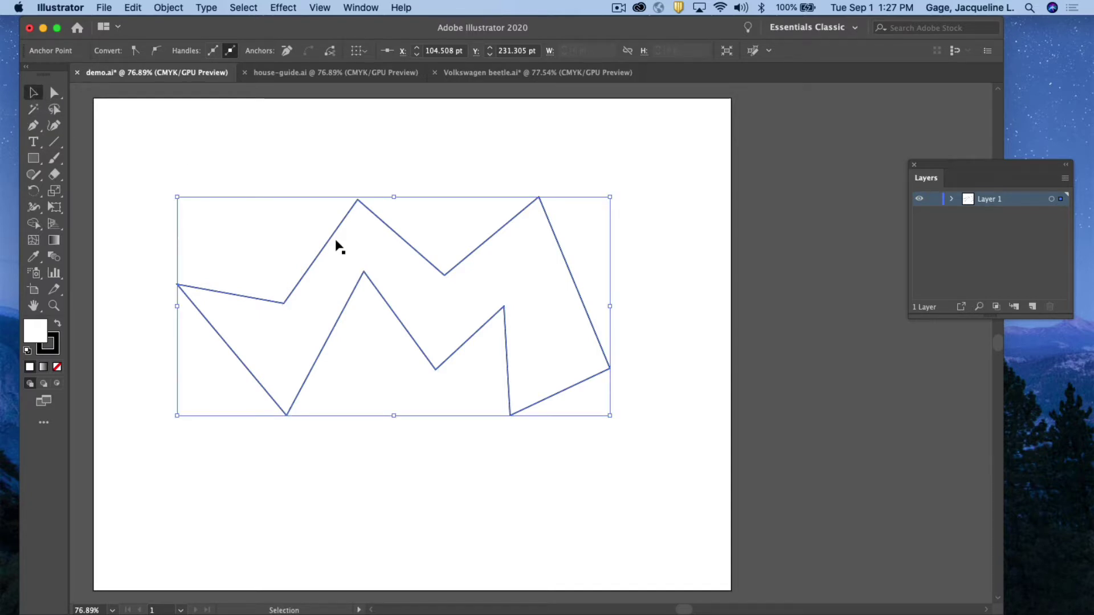
pyautogui.press('Delete')
pyautogui.press('Delete')
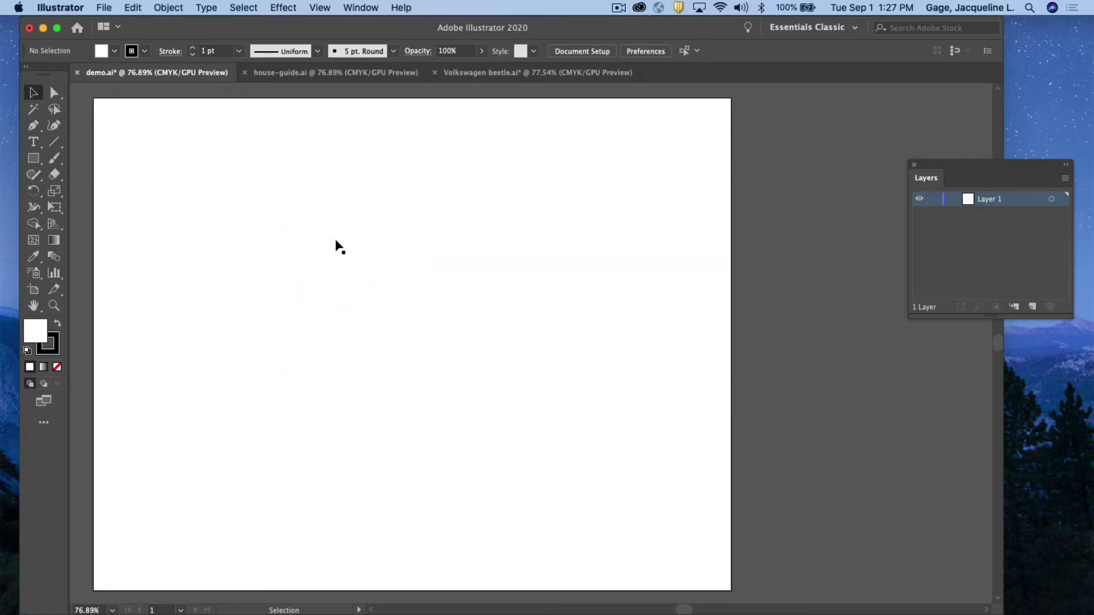
# Step: Draw a closed curved shape with four anchor points using the Pen tool, making the outer tip a corner between two curves
pyautogui.click(33, 128)
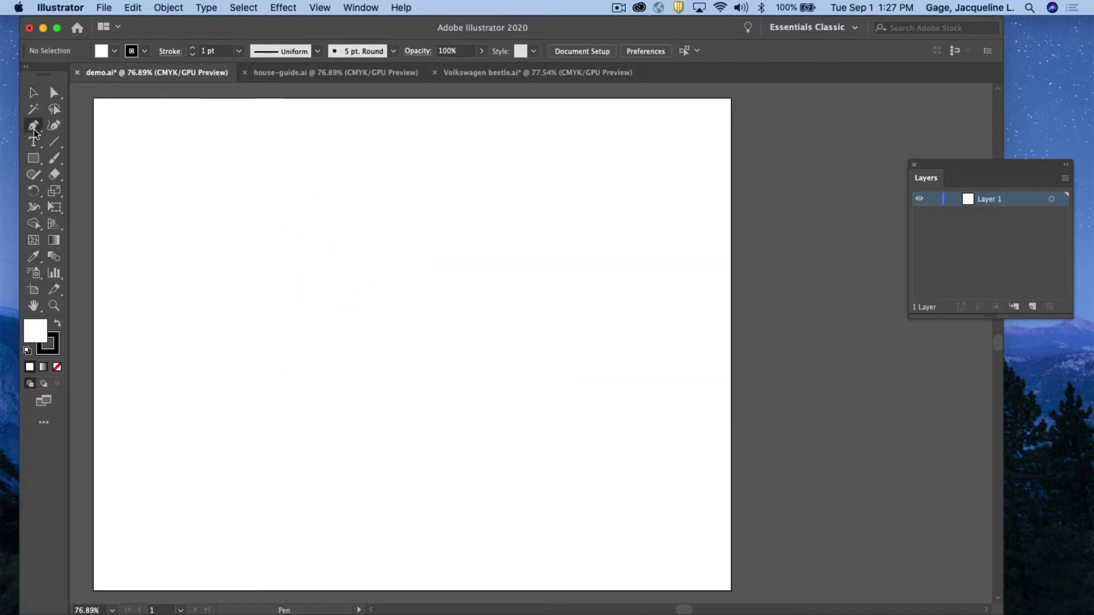
pyautogui.click(189, 398)
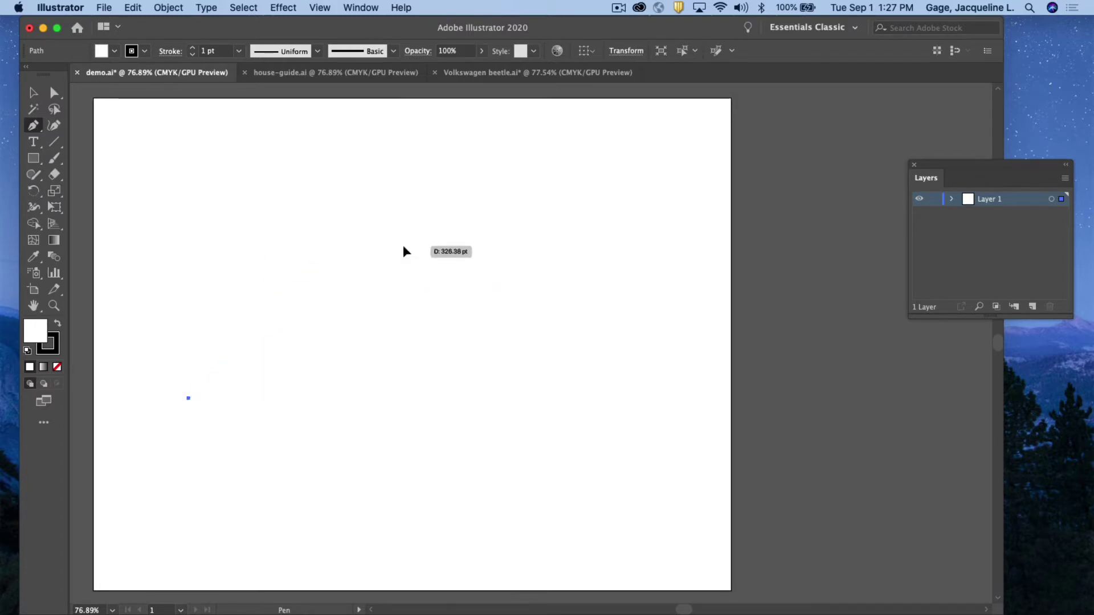
pyautogui.moveTo(404, 246); pyautogui.dragTo(531, 247)
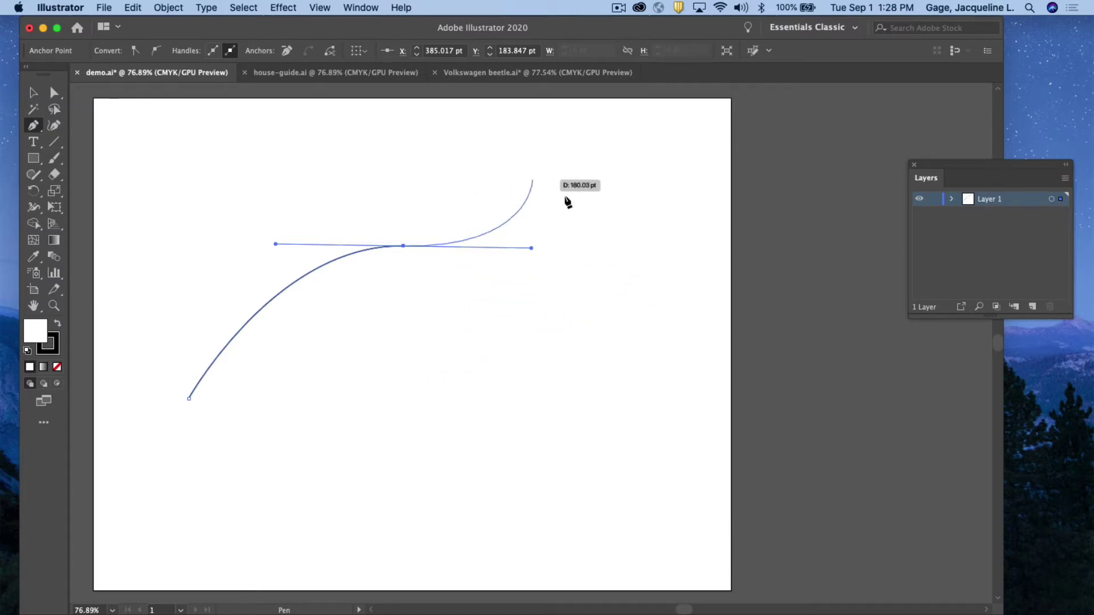
pyautogui.moveTo(510, 351); pyautogui.dragTo(512, 365)
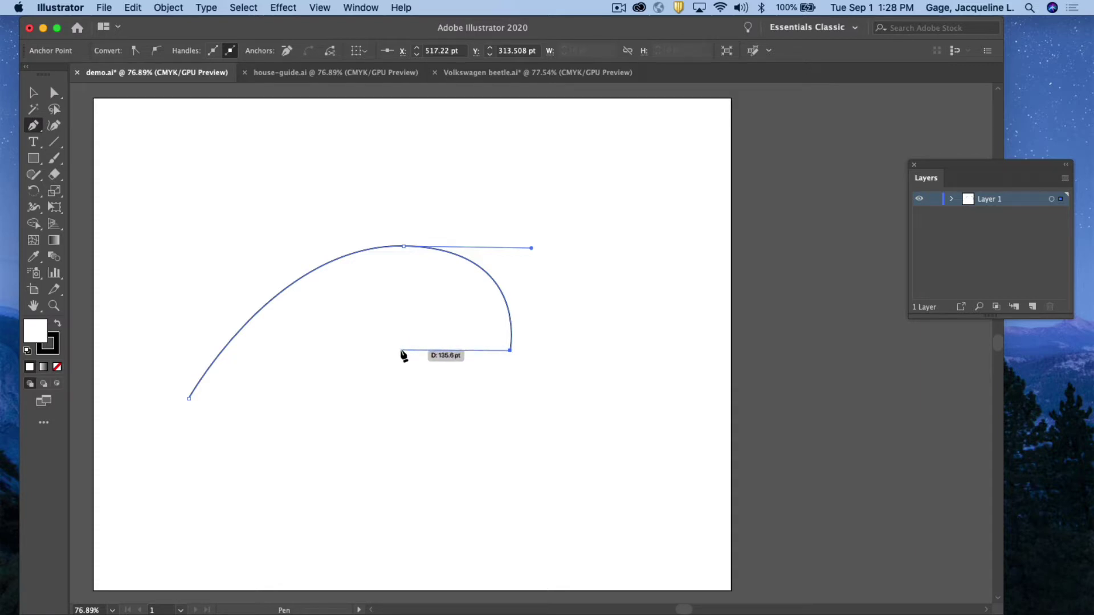
pyautogui.moveTo(401, 350); pyautogui.dragTo(379, 419)
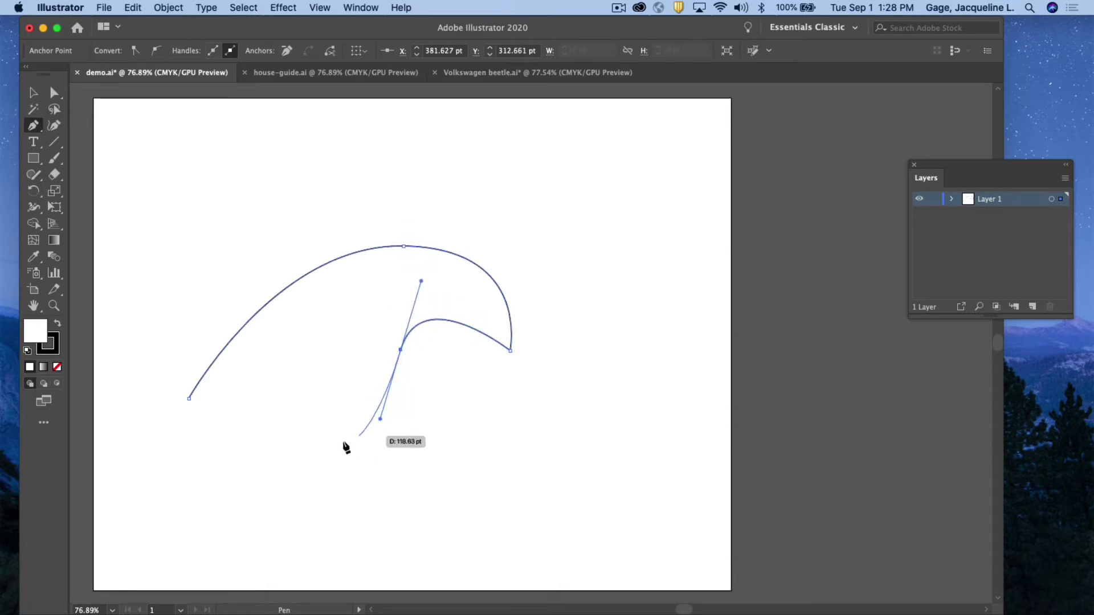
pyautogui.click(189, 399)
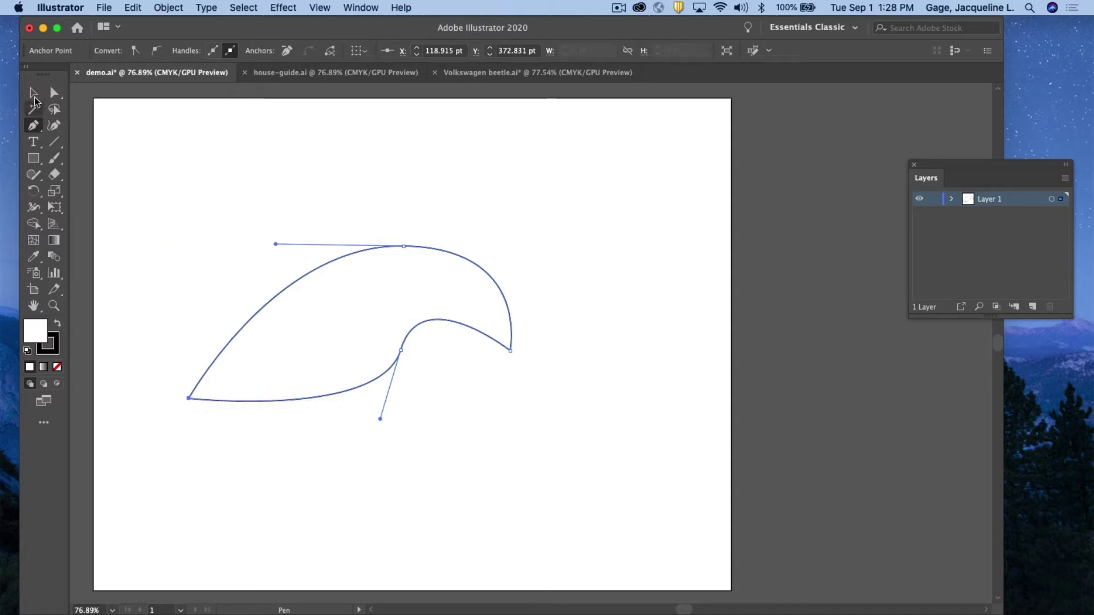
# Step: Move the curved shape about 57 pt right and reshape its upper curve by adjusting the top anchor point and its direction handles
pyautogui.click(34, 93)
pyautogui.moveTo(410, 247); pyautogui.dragTo(456, 247)
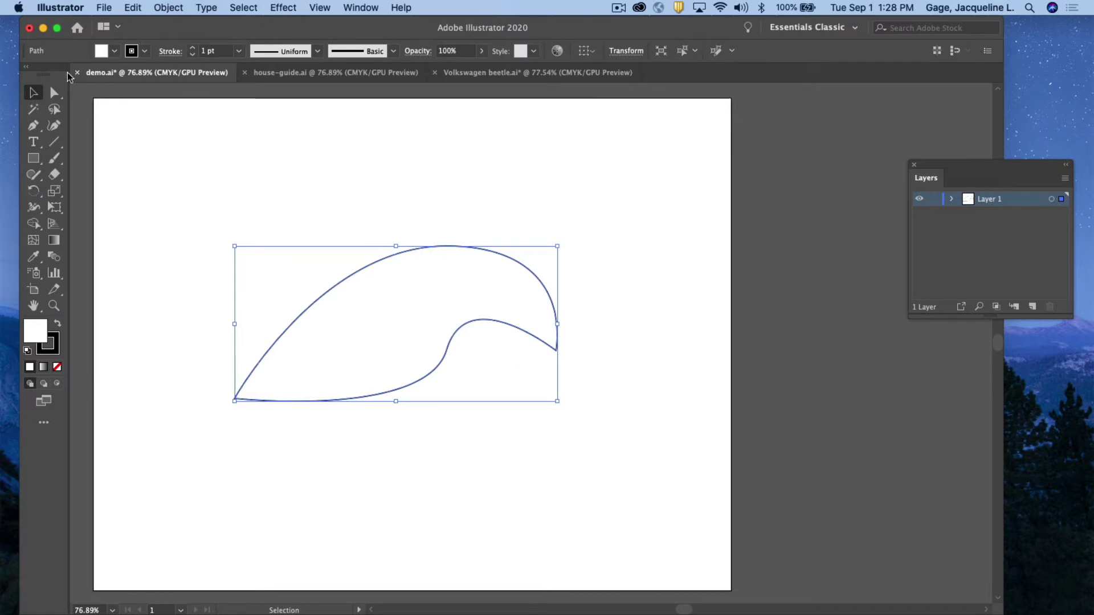
pyautogui.click(54, 94)
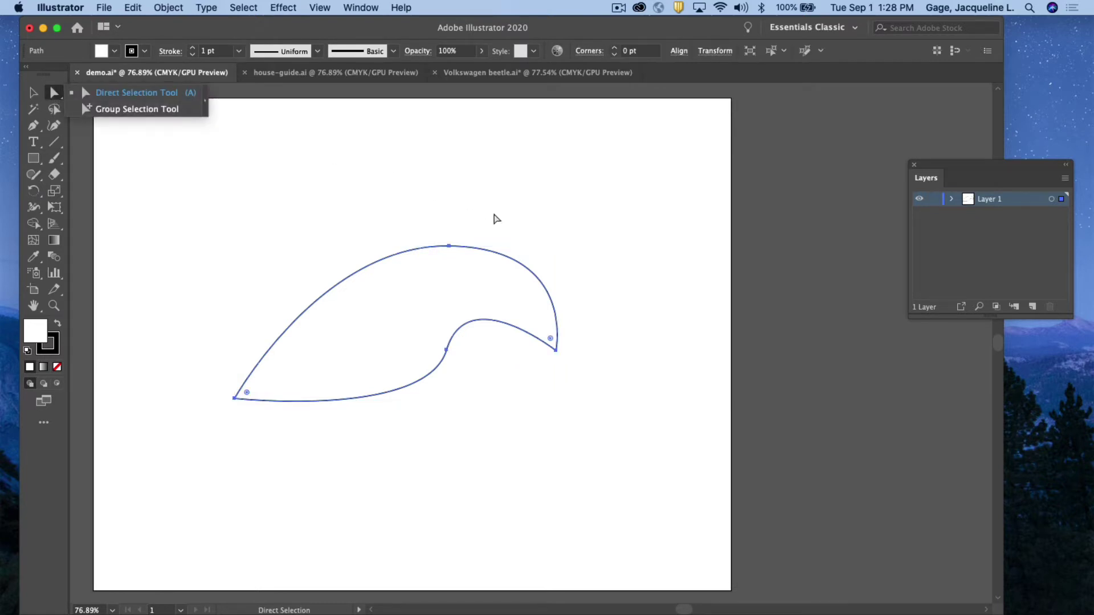
pyautogui.click(450, 246)
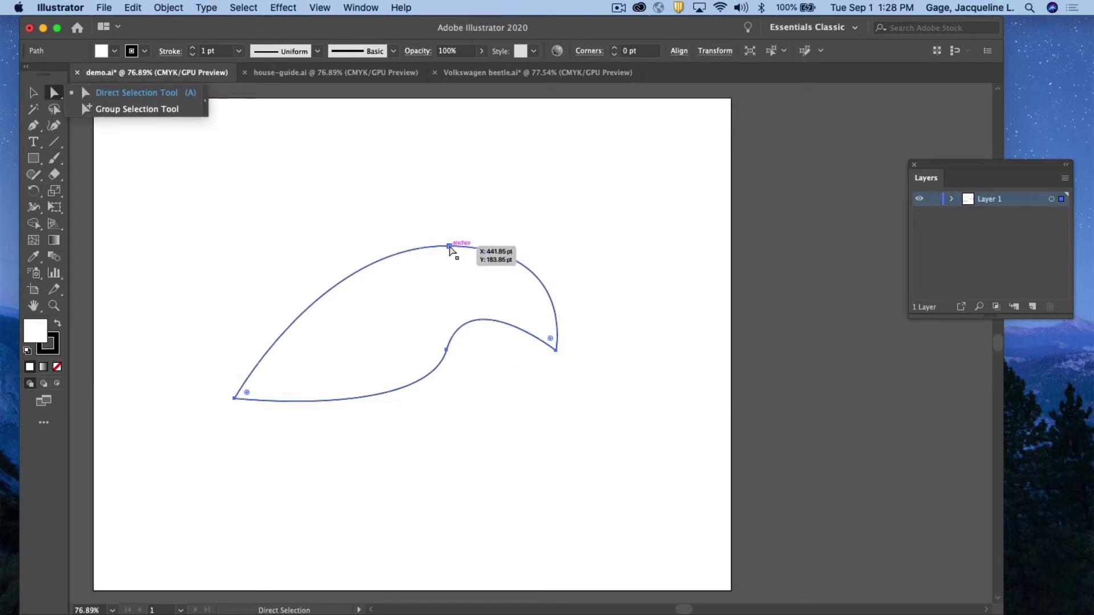
pyautogui.click(449, 245)
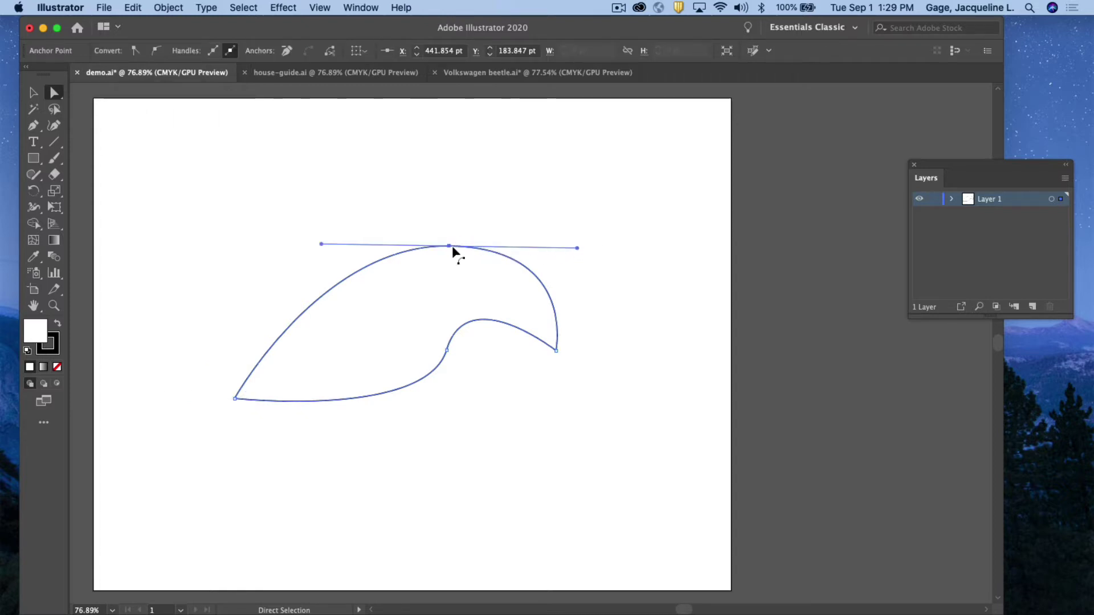
pyautogui.moveTo(578, 250); pyautogui.dragTo(554, 246)
pyautogui.moveTo(450, 249); pyautogui.dragTo(427, 266)
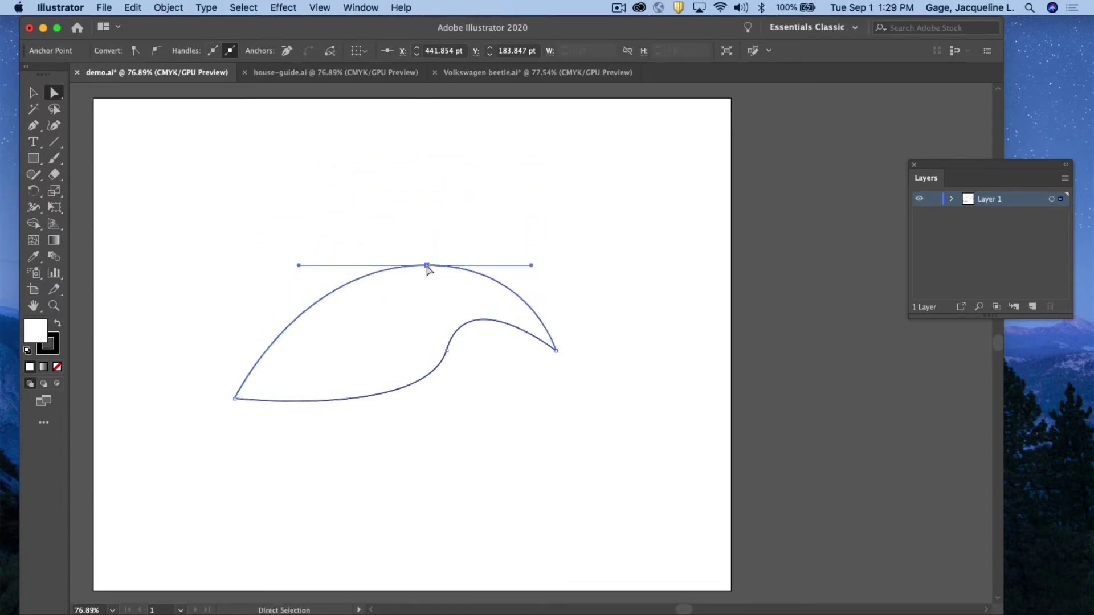
pyautogui.moveTo(301, 269)
pyautogui.mouseDown()
pyautogui.moveTo(315, 287)
pyautogui.moveTo(308, 240)
pyautogui.moveTo(389, 259)
pyautogui.moveTo(232, 272)
pyautogui.moveTo(349, 281)
pyautogui.moveTo(381, 252)
pyautogui.moveTo(291, 261)
pyautogui.mouseUp()
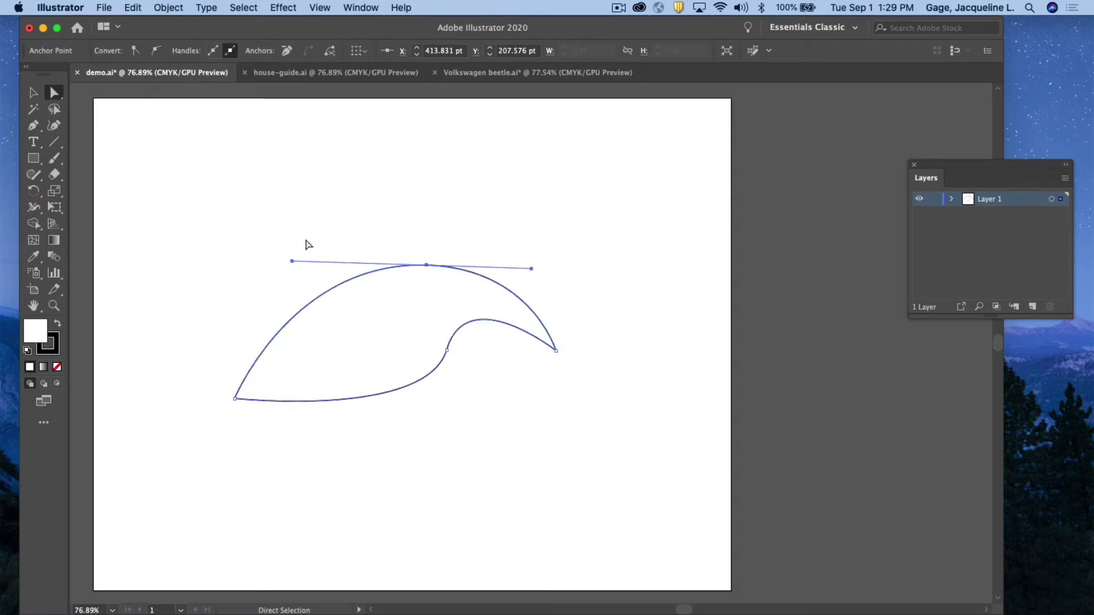
# Step: Delete the curved shape from the artboard
pyautogui.click(34, 93)
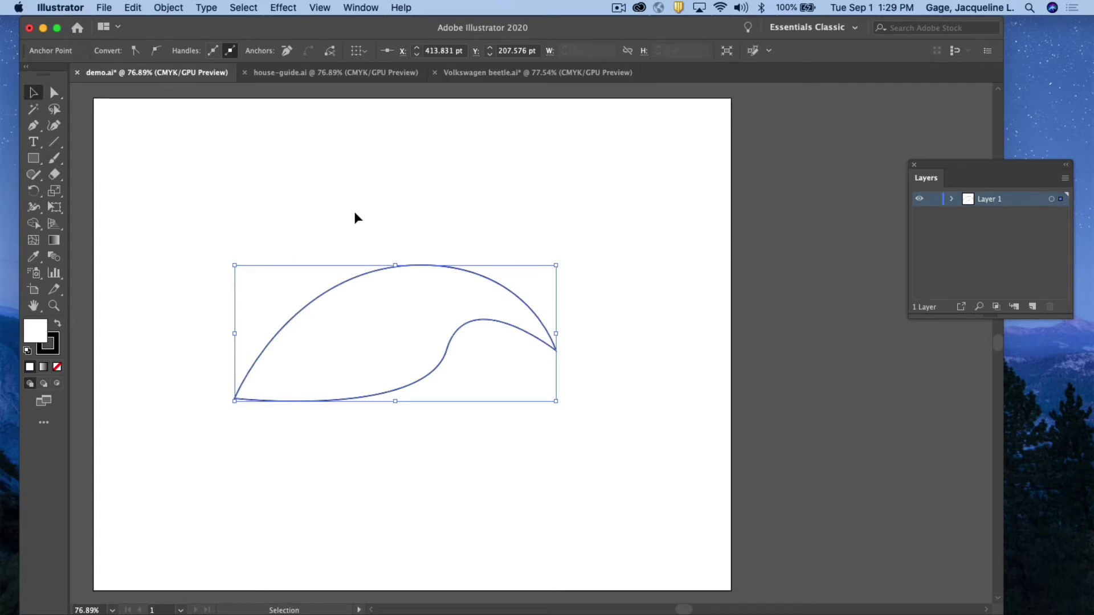
pyautogui.moveTo(337, 209); pyautogui.dragTo(544, 436)
pyautogui.press('Delete')
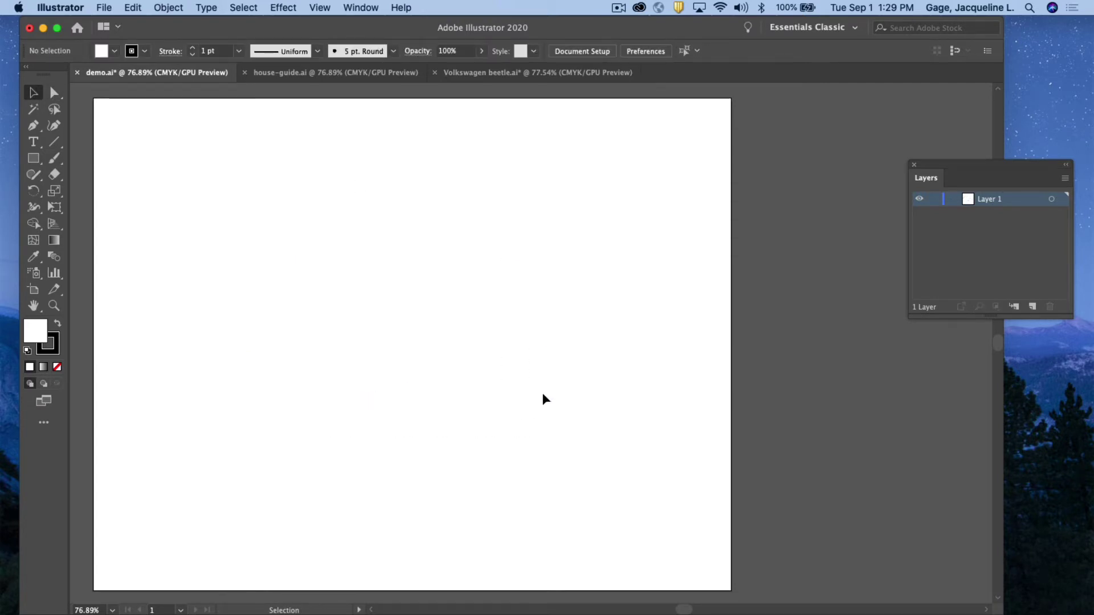
# Step: Draw an open Pen path with a horizontal segment about 115 pt long, a vertical one about 123 pt, and two 45-degree segments forming a peak
pyautogui.click(32, 126)
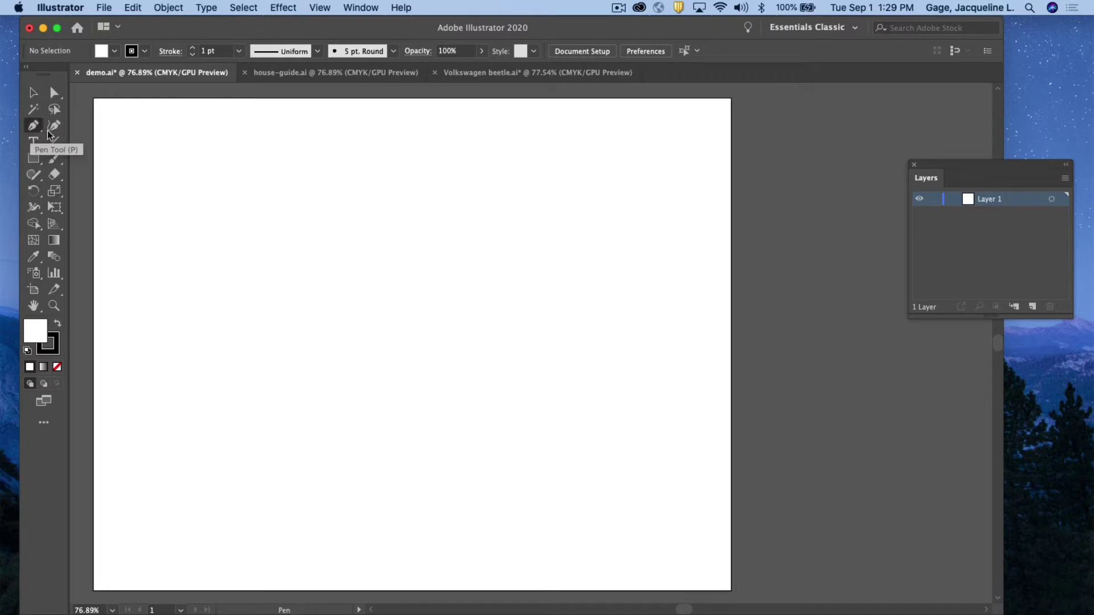
pyautogui.click(222, 338)
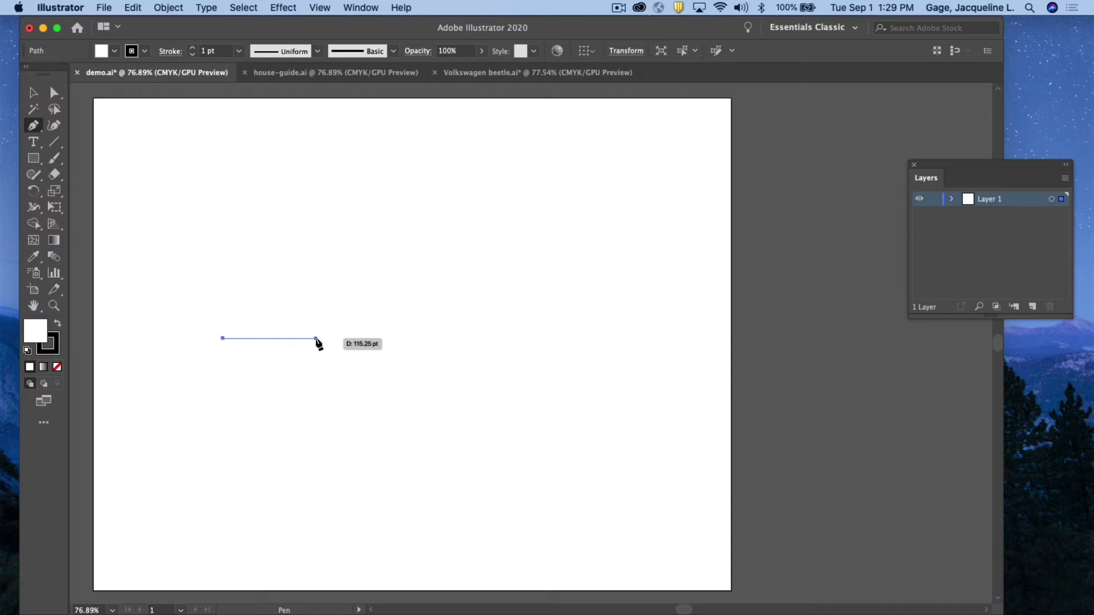
pyautogui.click(316, 338)
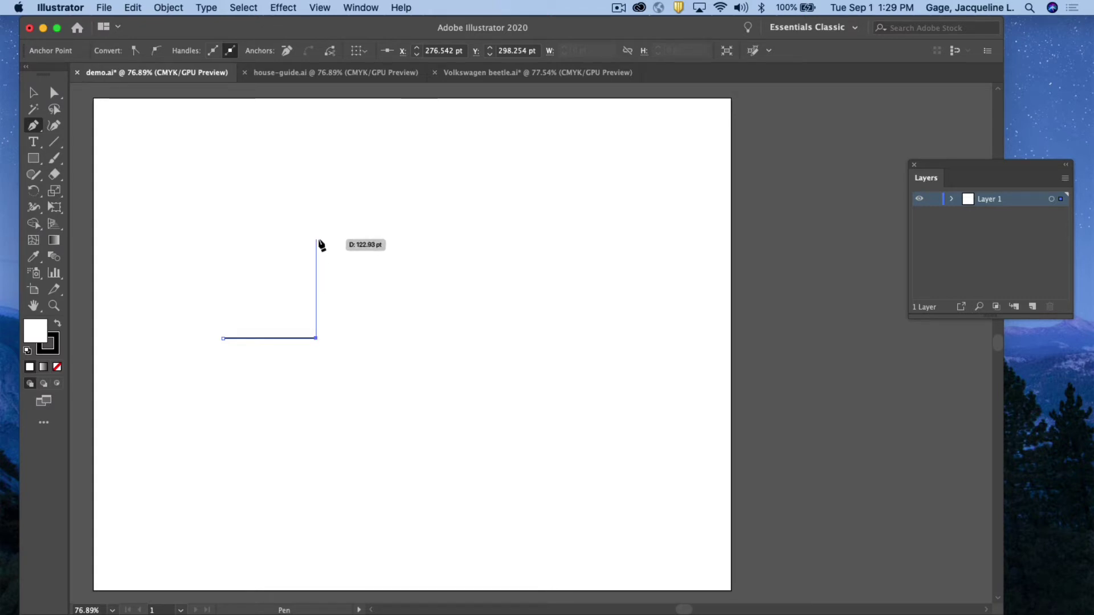
pyautogui.keyDown('shift'); pyautogui.click(317, 240); pyautogui.keyUp('shift')
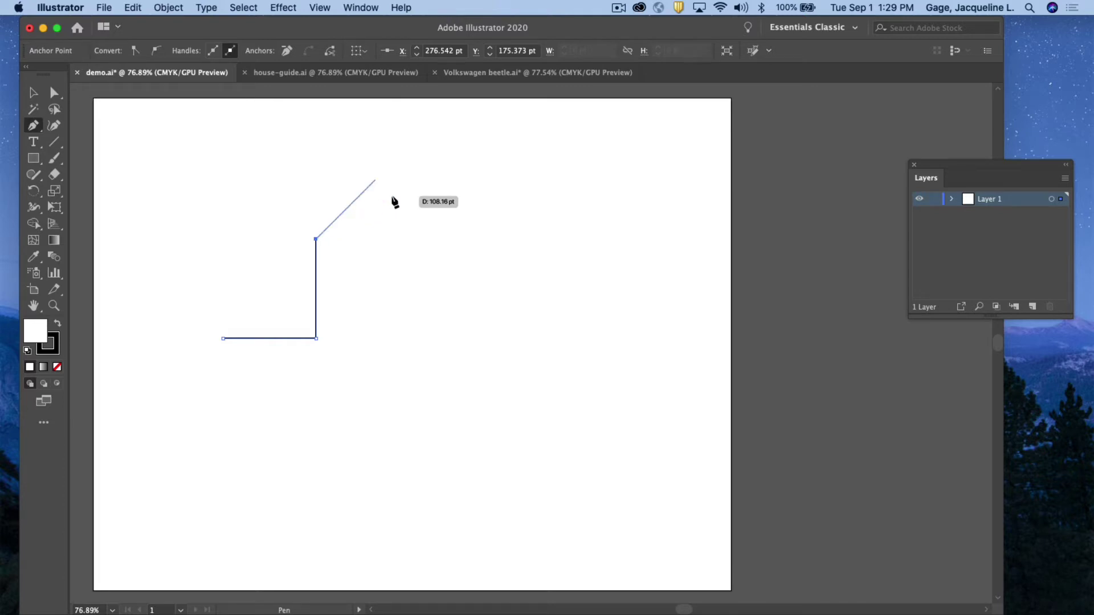
pyautogui.click(375, 179)
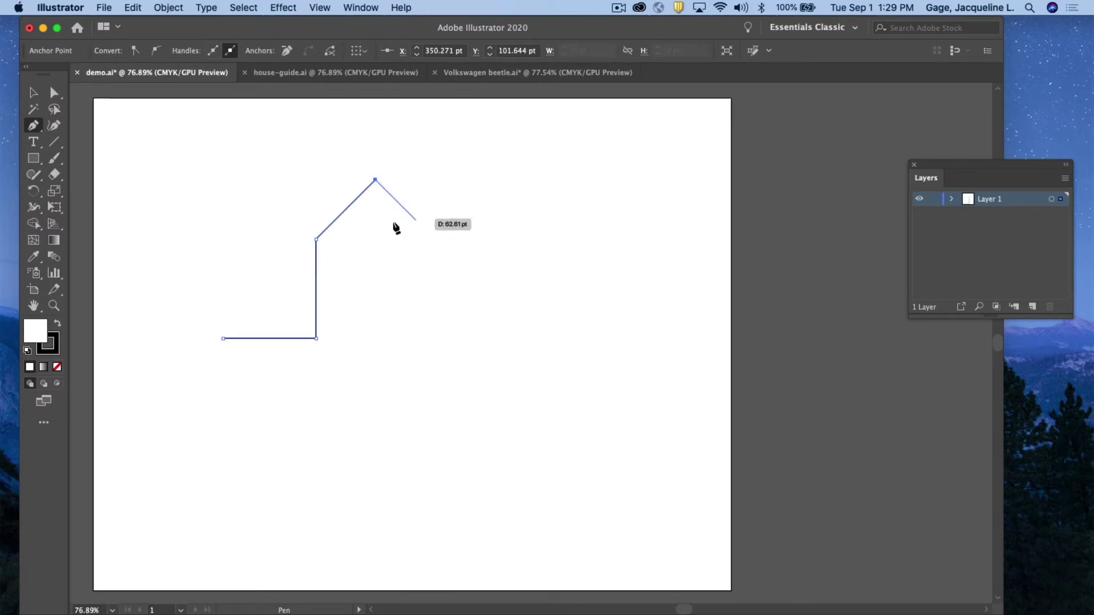
pyautogui.click(433, 237)
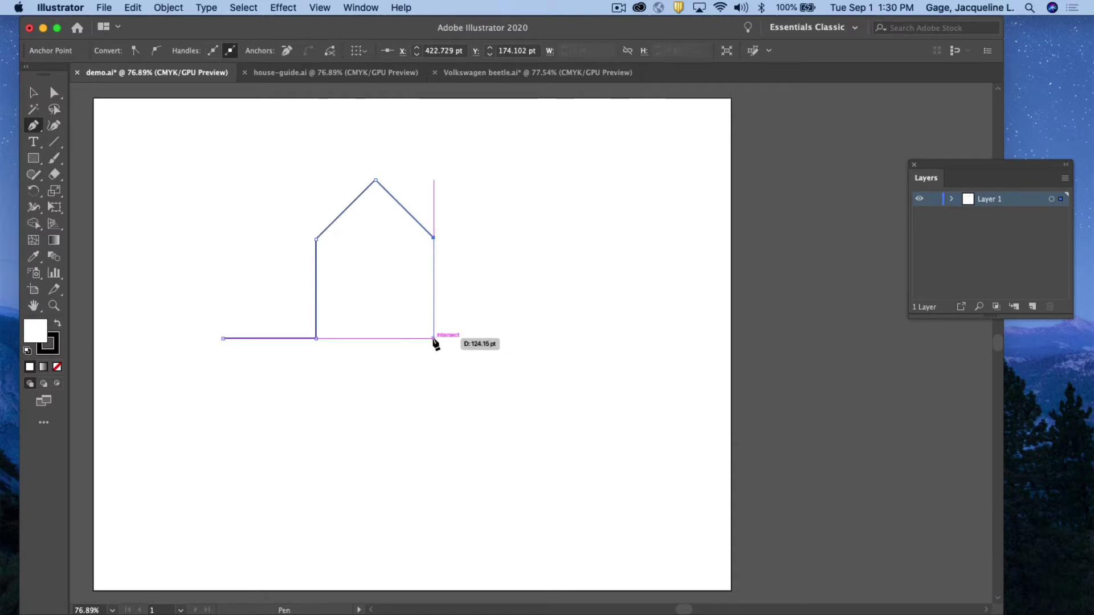
# Step: Extend the Pen path from its last roof corner with three curved segments and close it with a straight segment to the starting anchor
pyautogui.moveTo(433, 338); pyautogui.dragTo(381, 369)
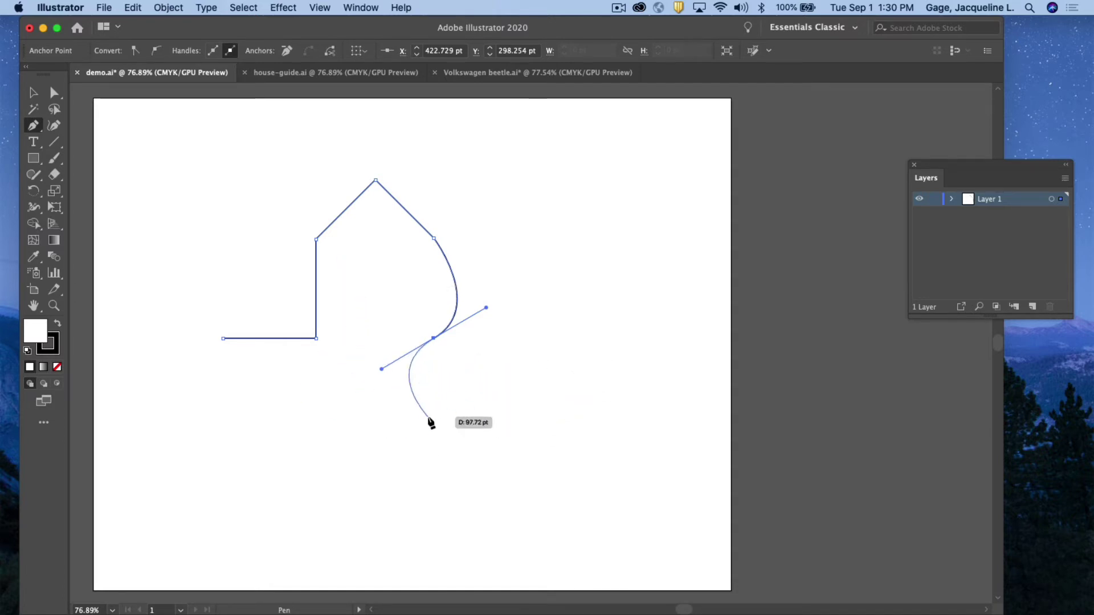
pyautogui.moveTo(428, 416); pyautogui.dragTo(379, 435)
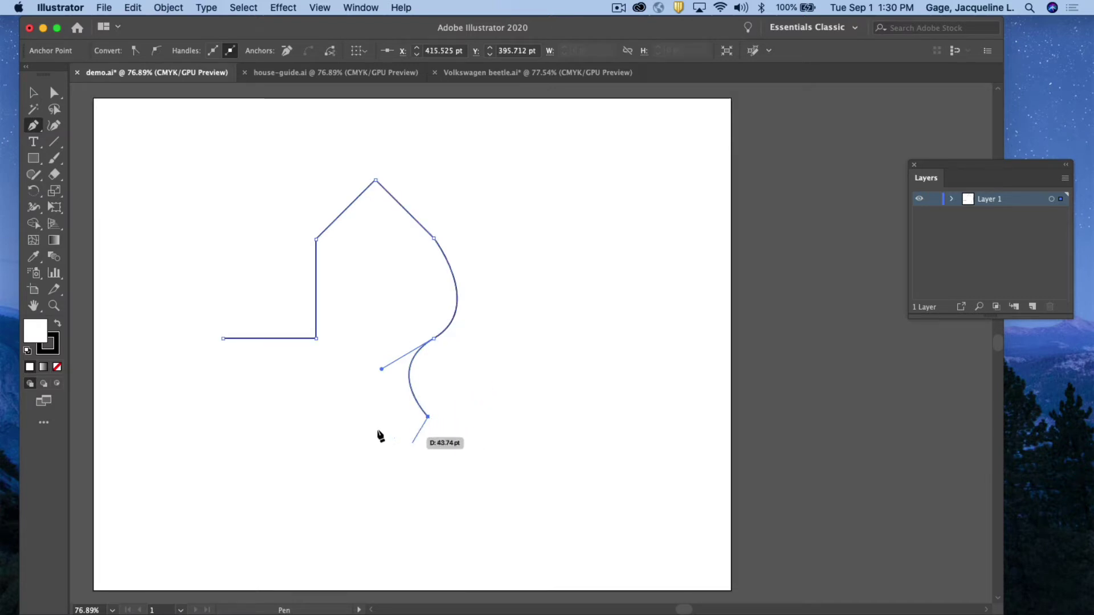
pyautogui.click(251, 419)
pyautogui.moveTo(250, 425); pyautogui.dragTo(245, 483)
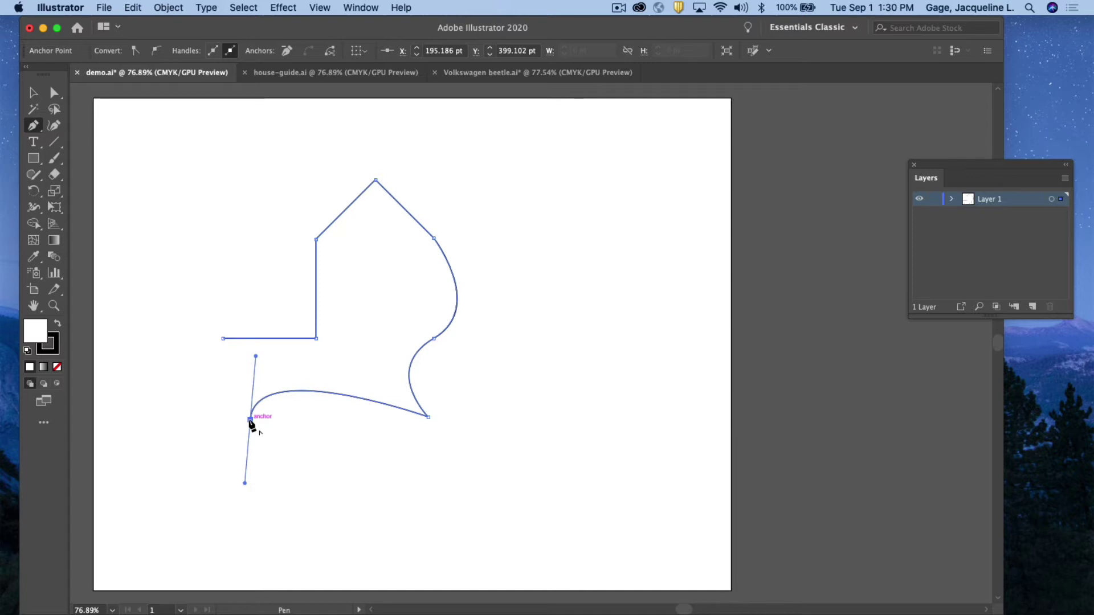
pyautogui.moveTo(251, 420); pyautogui.dragTo(226, 341)
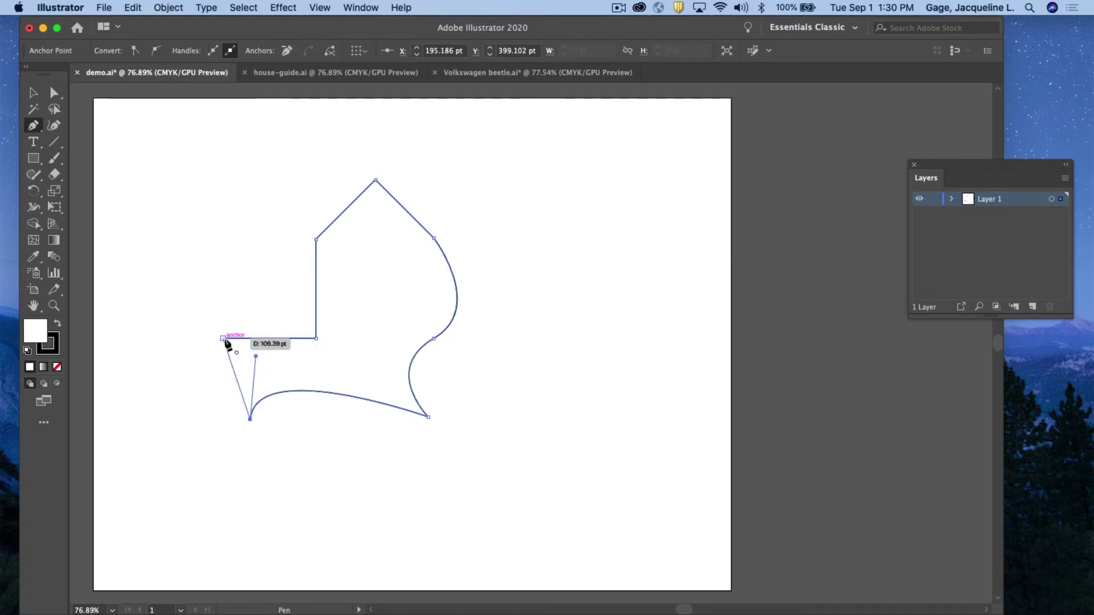
pyautogui.click(222, 339)
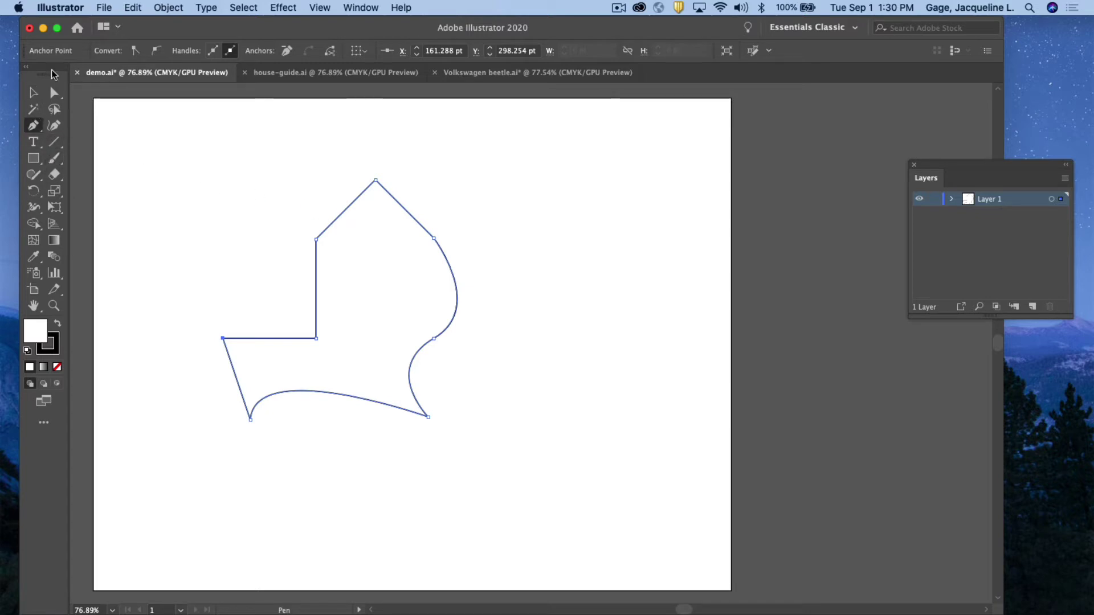
# Step: Move the closed shape slightly to the right and fill it with a dark brown swatch
pyautogui.click(33, 92)
pyautogui.click(396, 209)
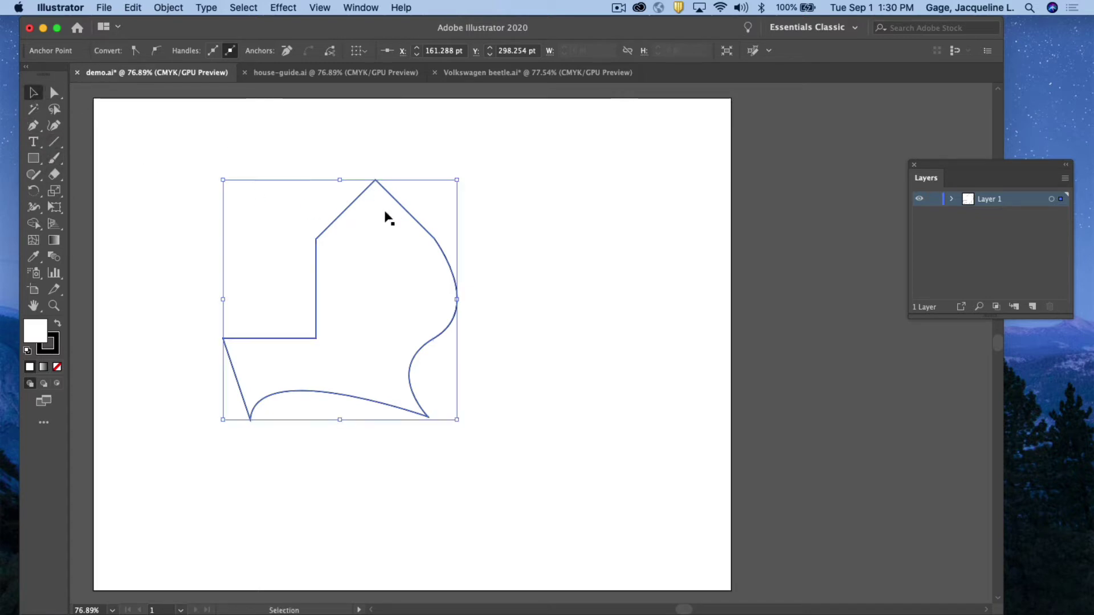
pyautogui.click(542, 227)
pyautogui.moveTo(444, 240); pyautogui.dragTo(459, 241)
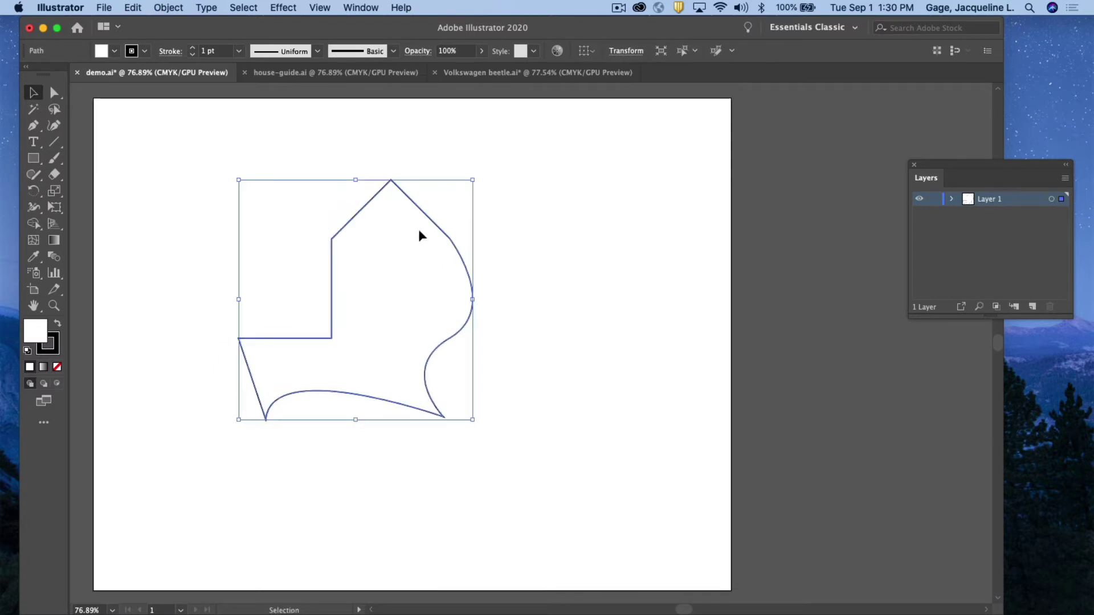
pyautogui.click(114, 51)
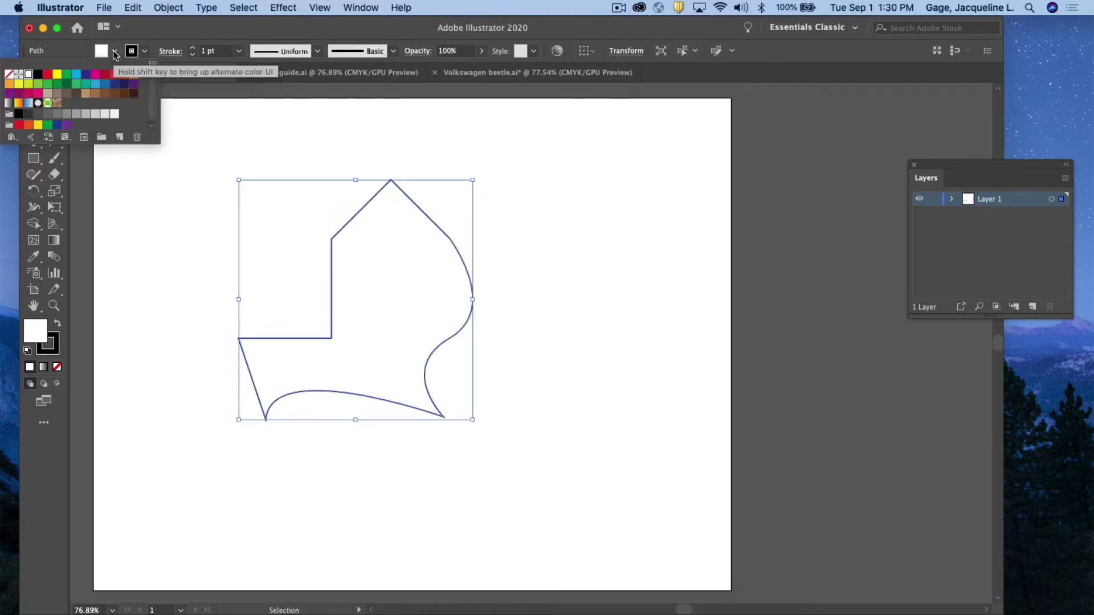
pyautogui.click(114, 94)
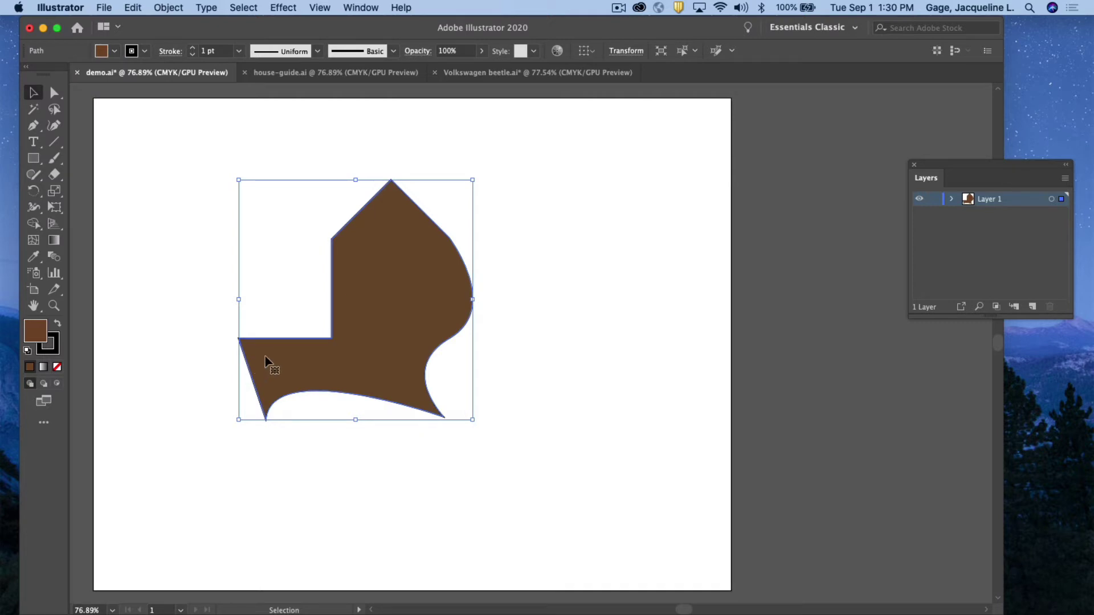
# Step: Delete the brown-filled shape from the demo artboard
pyautogui.press('Delete')
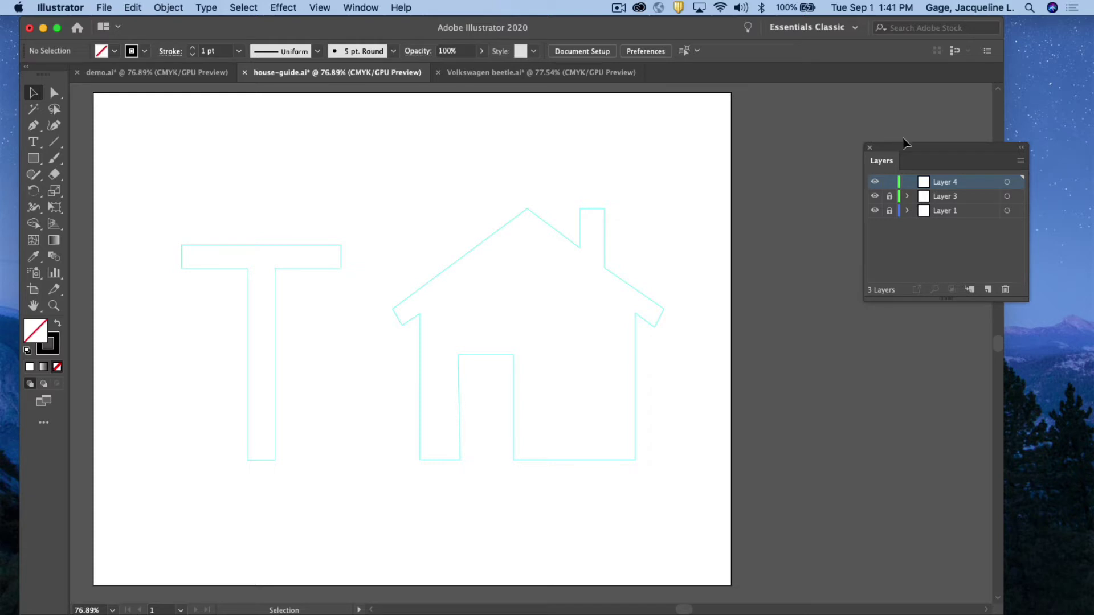
# Step: Move the floating Layers panel close to the right edge of the house-guide artboard
pyautogui.moveTo(903, 141); pyautogui.dragTo(786, 136)
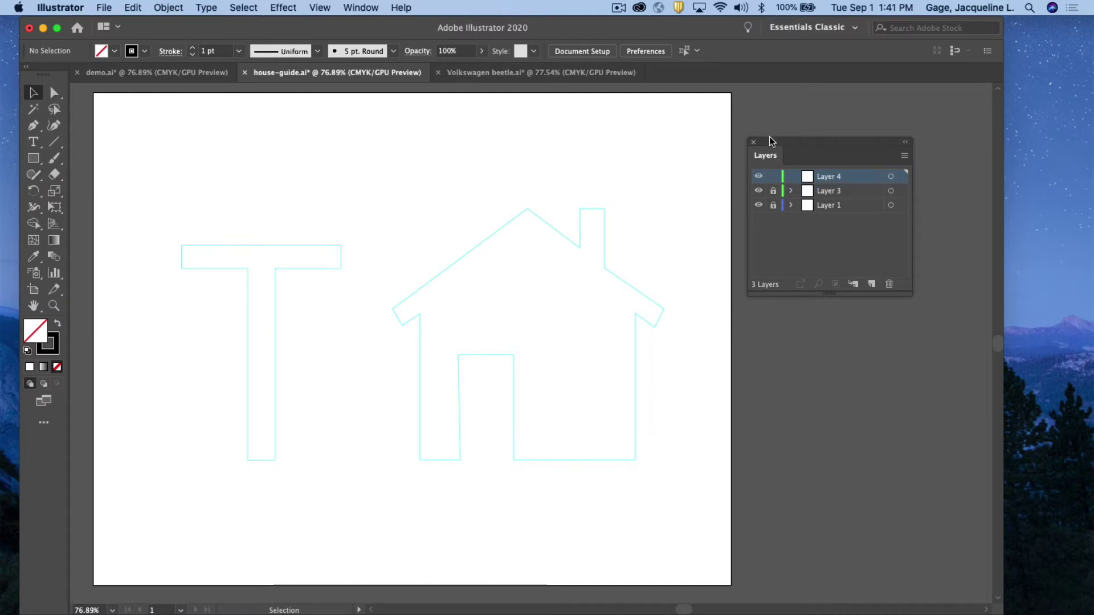
pyautogui.moveTo(778, 139); pyautogui.dragTo(799, 133)
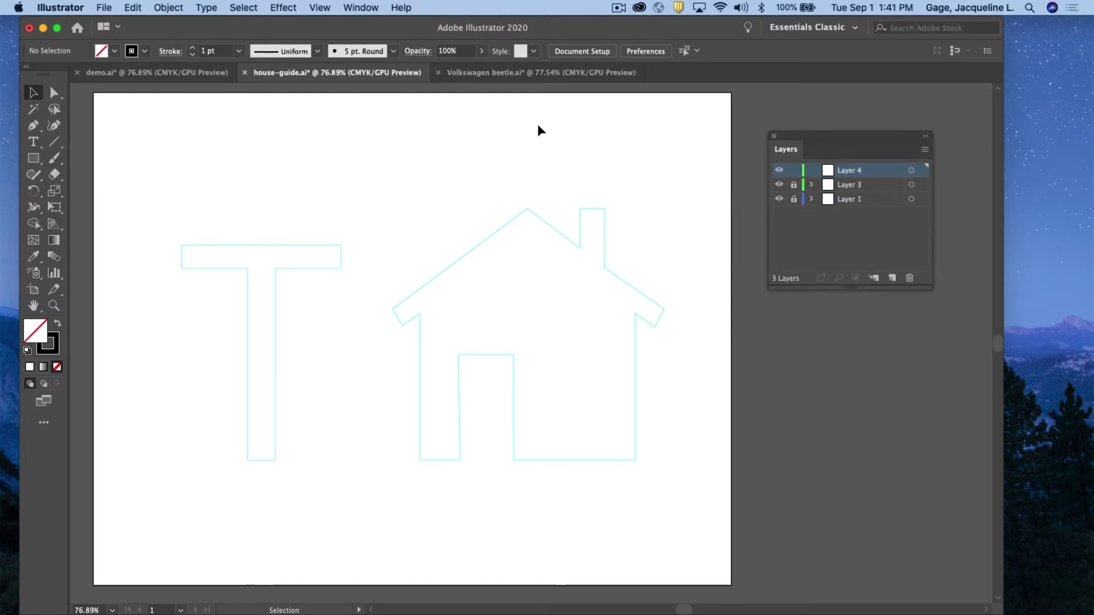
# Step: Trace the T-shaped guide on Layer 4 with the Pen tool, placing straight segments between its eight corners and closing the path
pyautogui.click(31, 124)
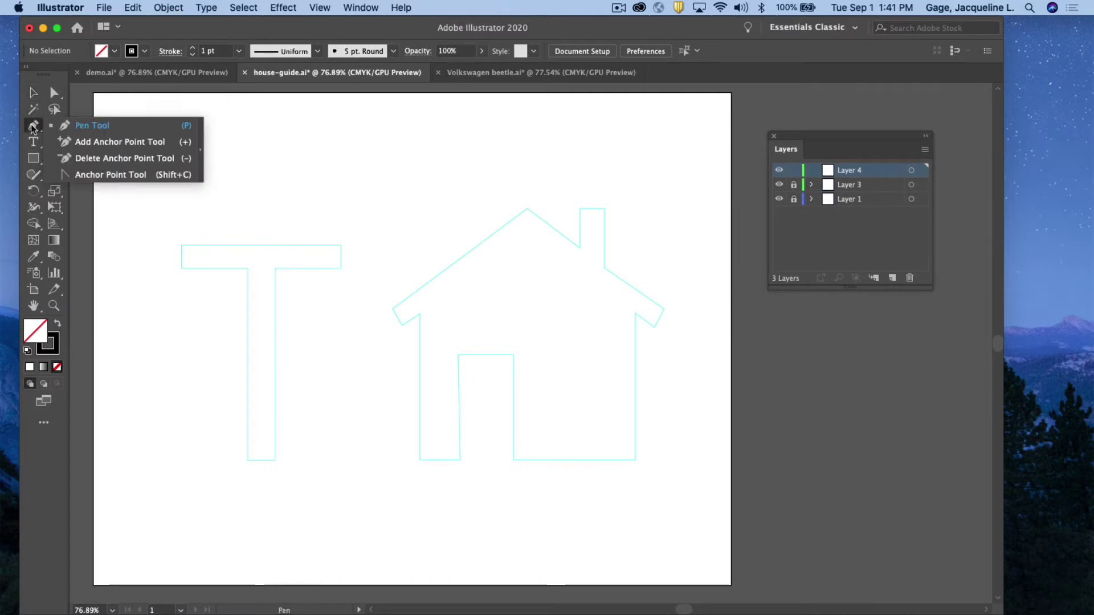
pyautogui.click(66, 125)
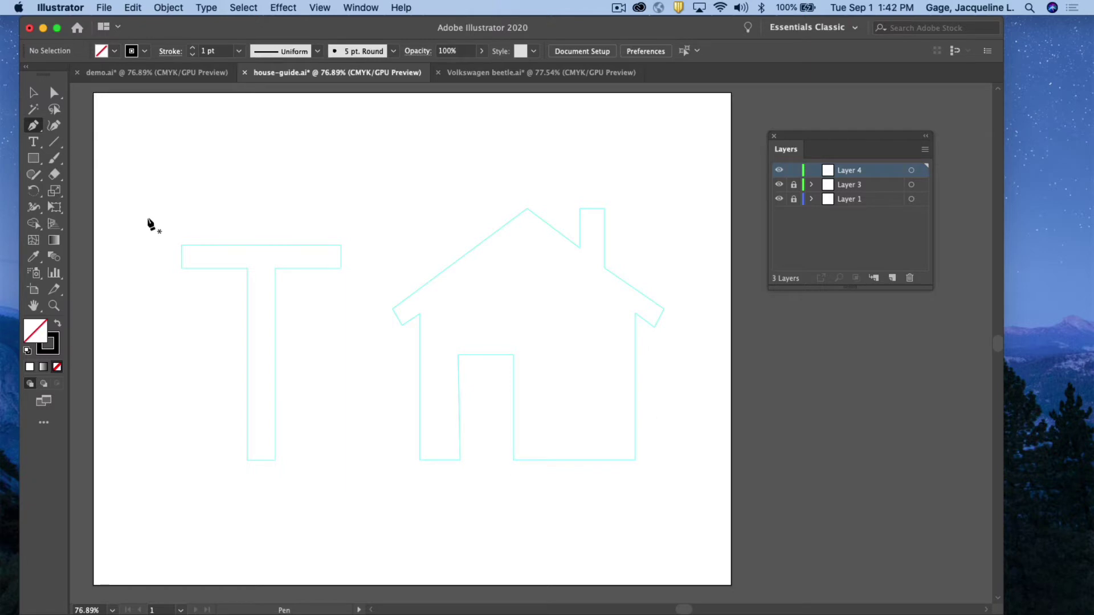
pyautogui.click(181, 245)
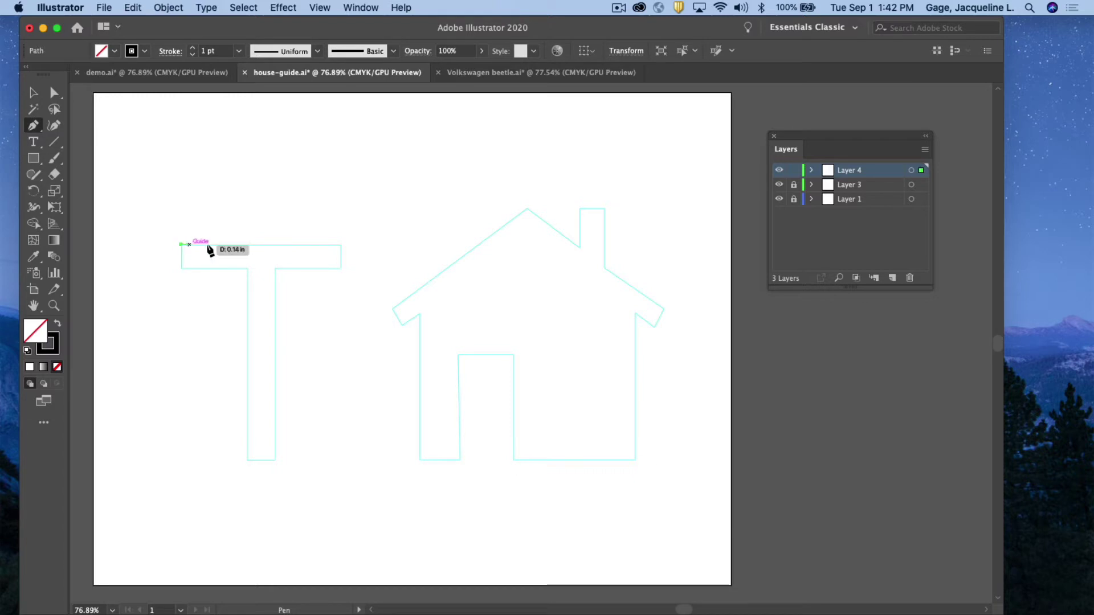
pyautogui.click(341, 245)
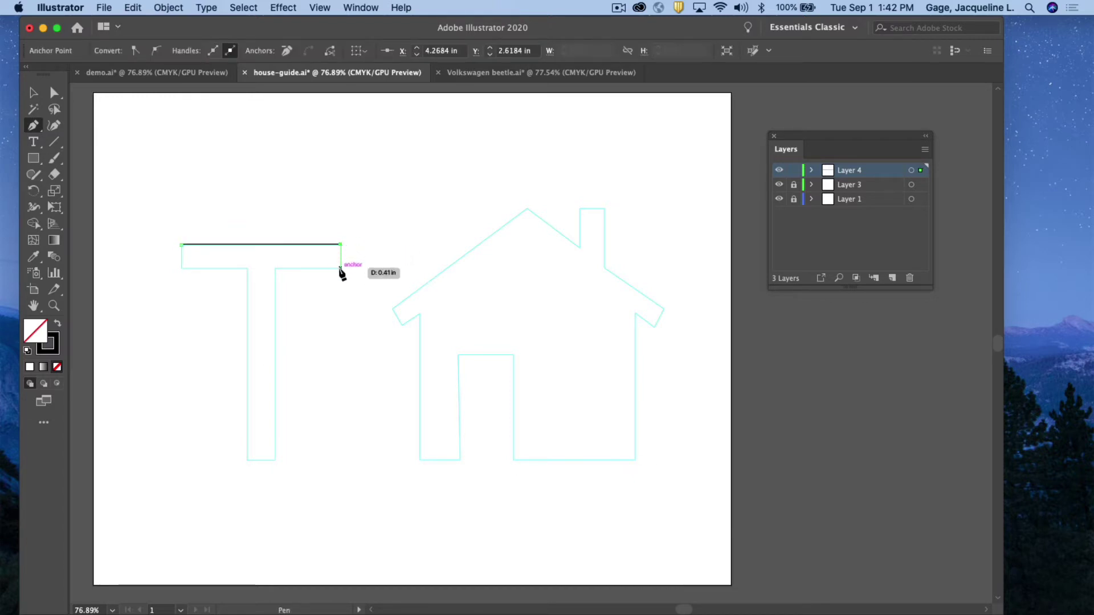
pyautogui.click(341, 267)
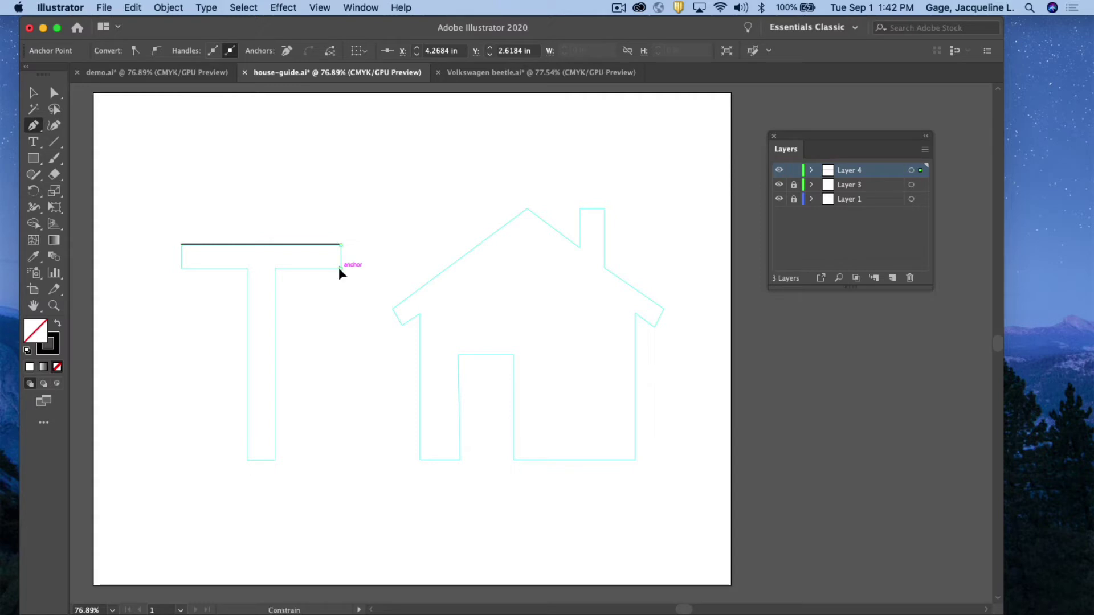
pyautogui.click(275, 268)
pyautogui.click(275, 459)
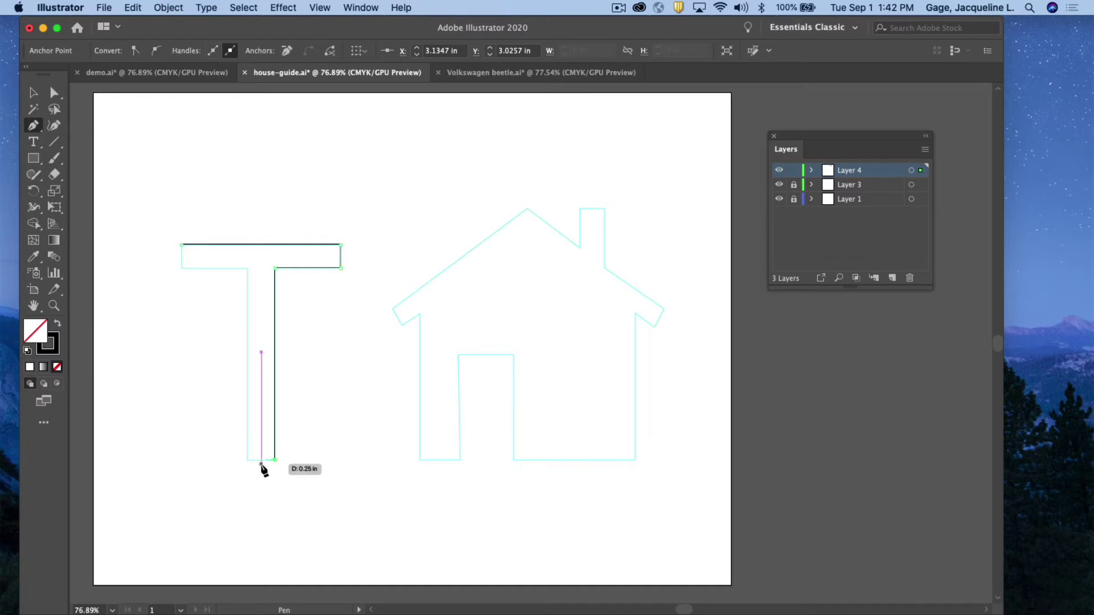
pyautogui.click(246, 459)
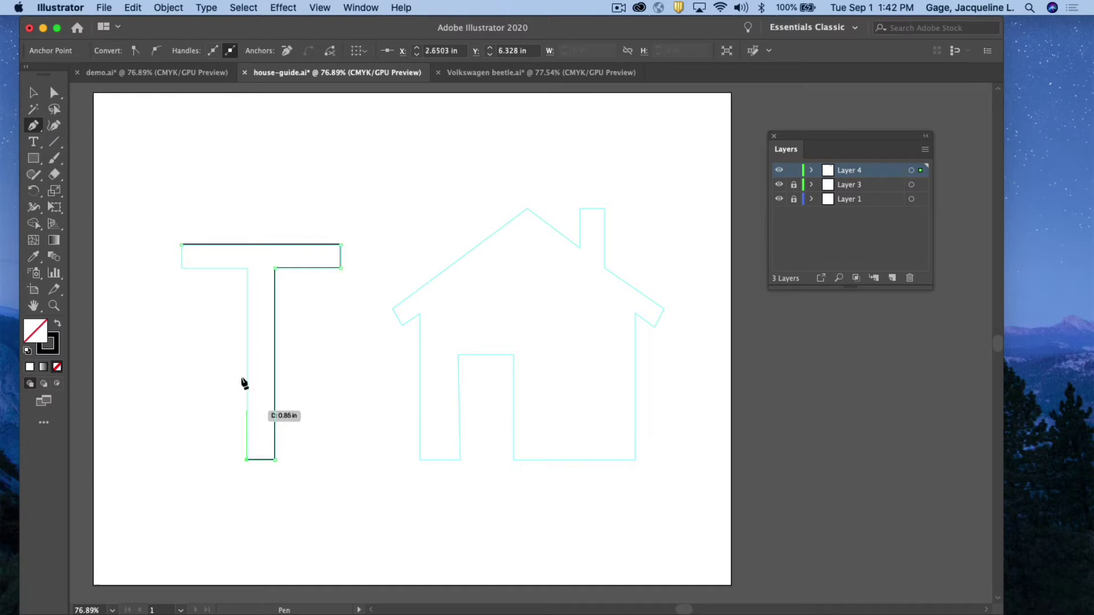
pyautogui.click(247, 267)
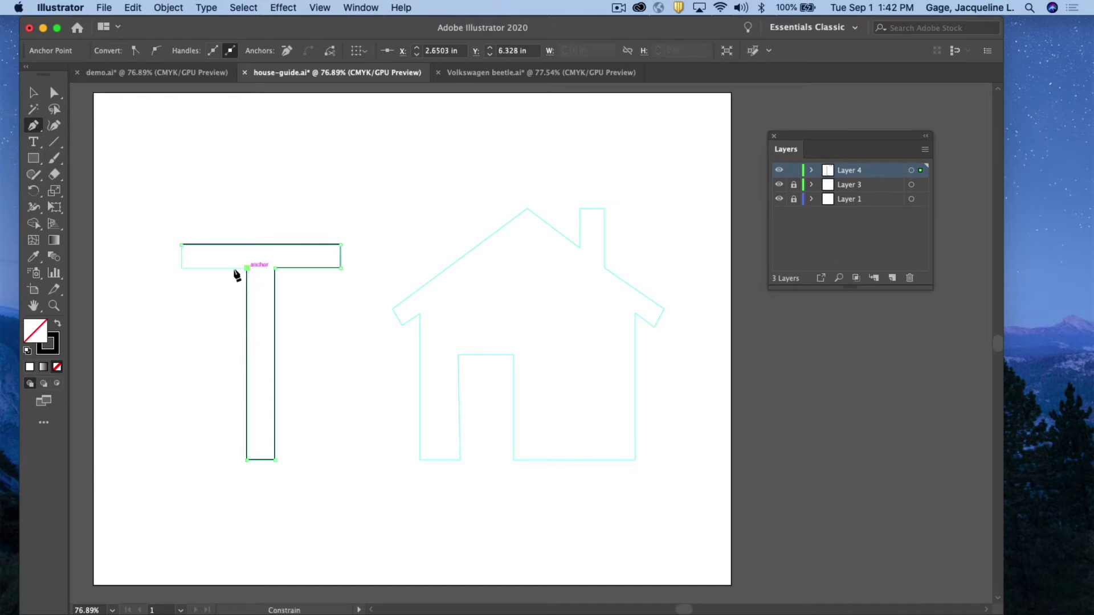
pyautogui.click(181, 268)
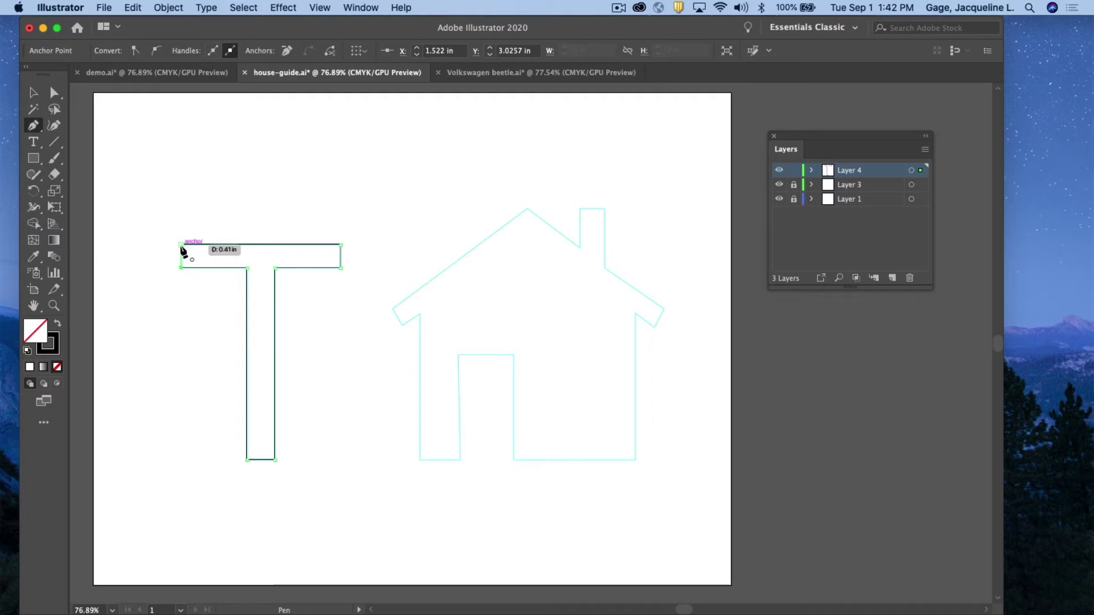
pyautogui.click(181, 245)
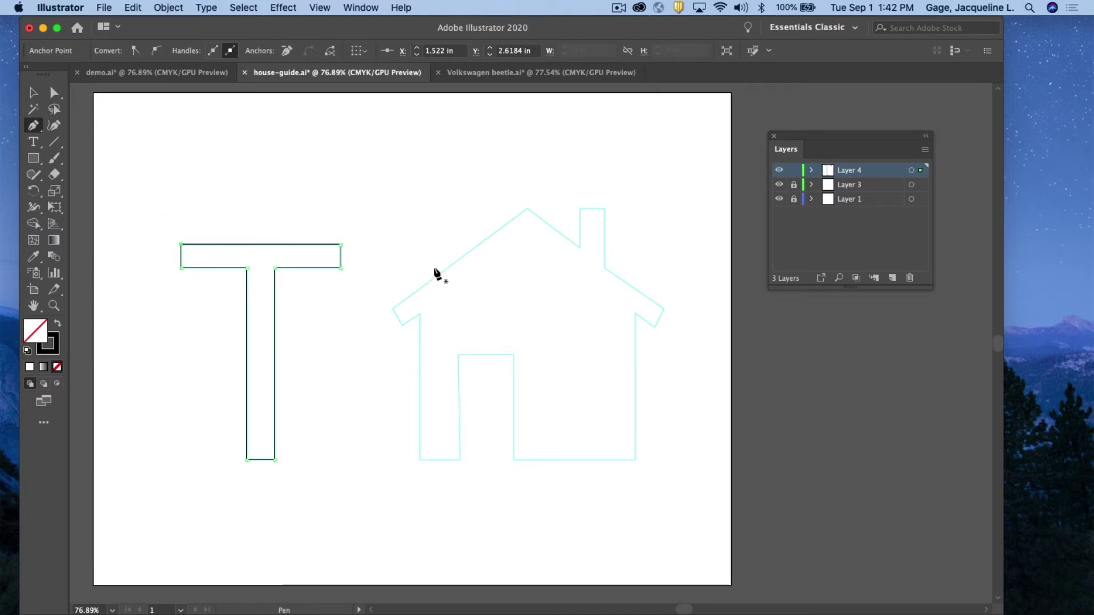
# Step: Trace the house guide's roof with the Pen tool, from the left eave over the peak and chimney to the inner corner of the right eave
pyautogui.click(392, 308)
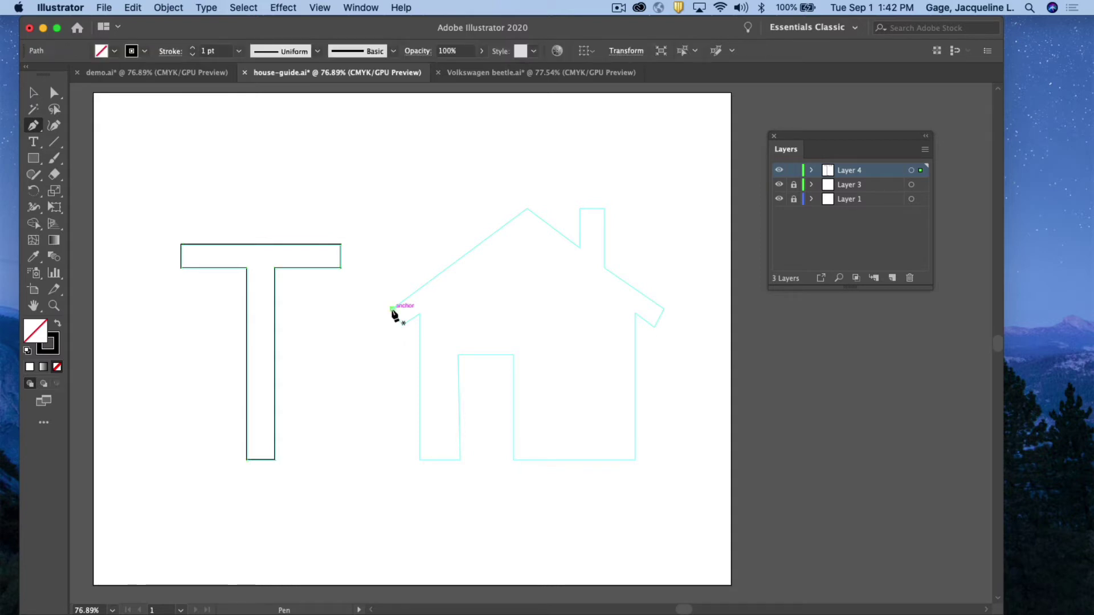
pyautogui.click(527, 209)
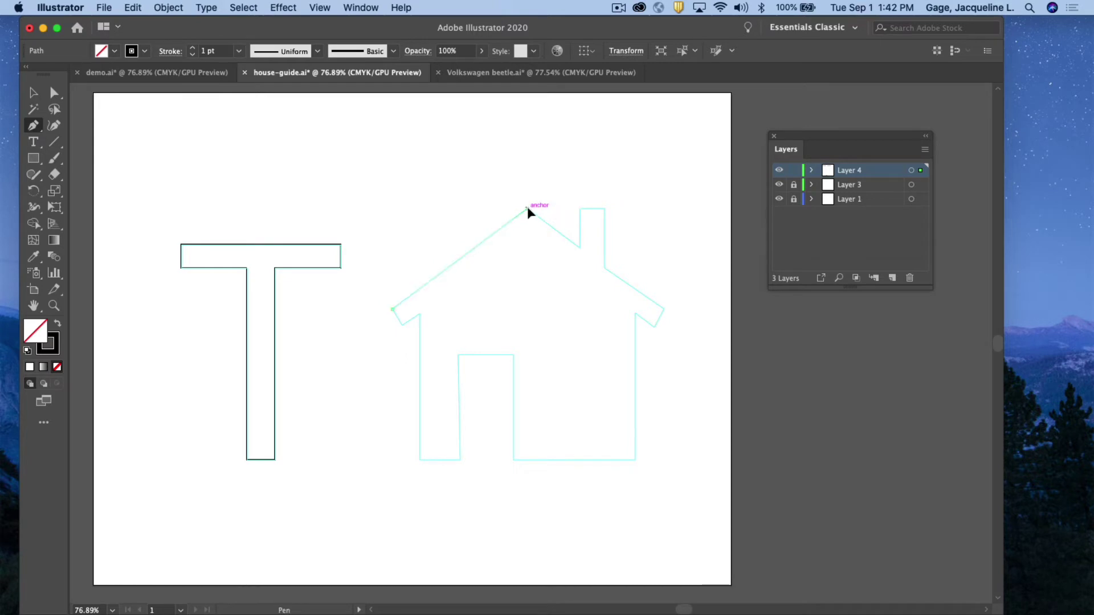
pyautogui.click(579, 248)
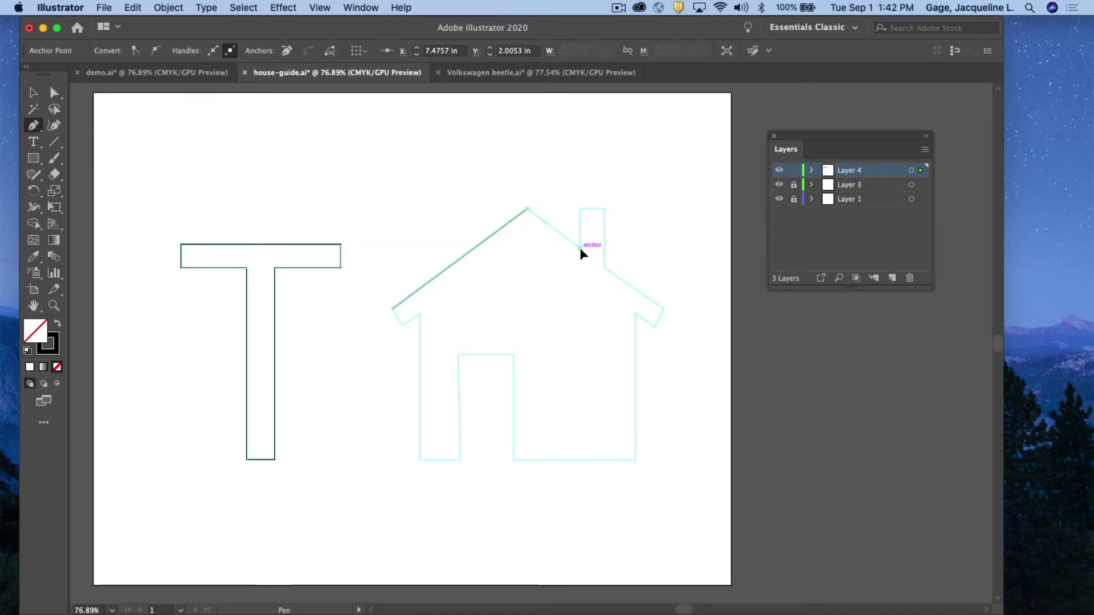
pyautogui.click(579, 209)
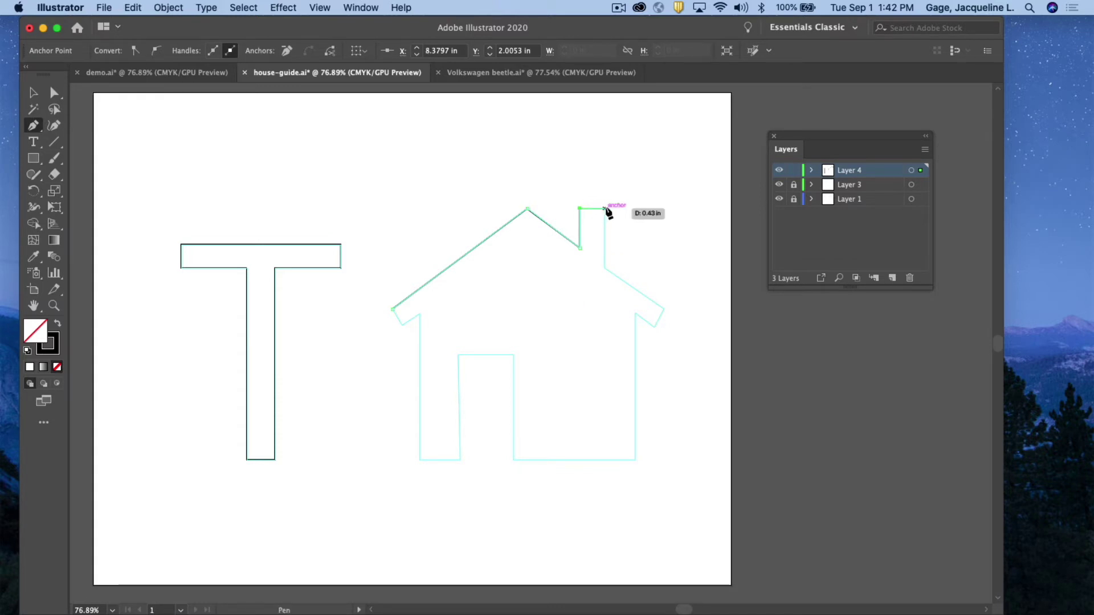
pyautogui.click(605, 209)
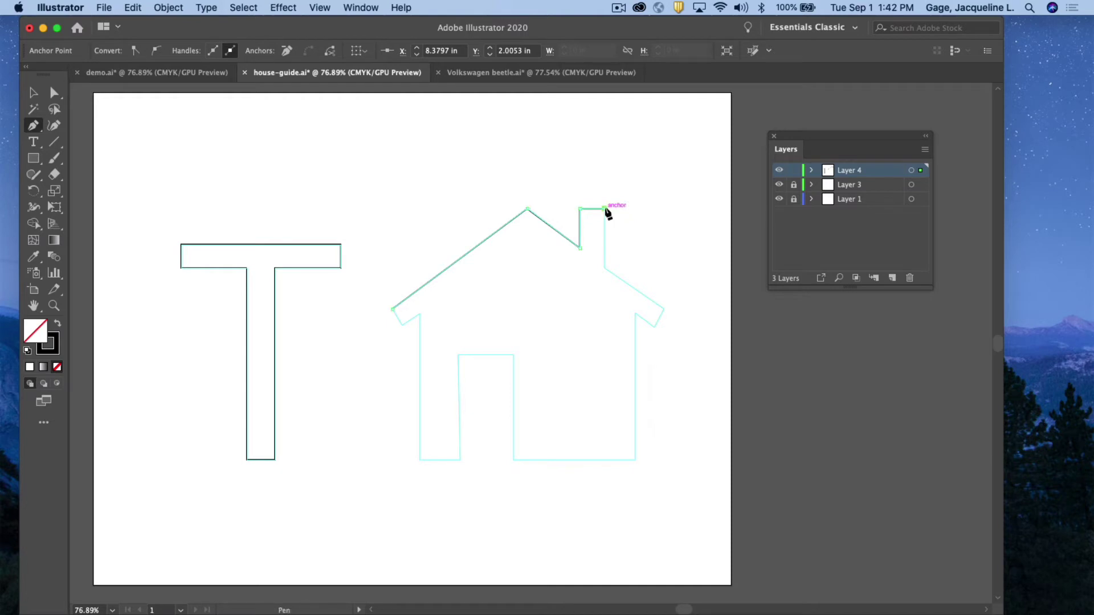
pyautogui.click(605, 267)
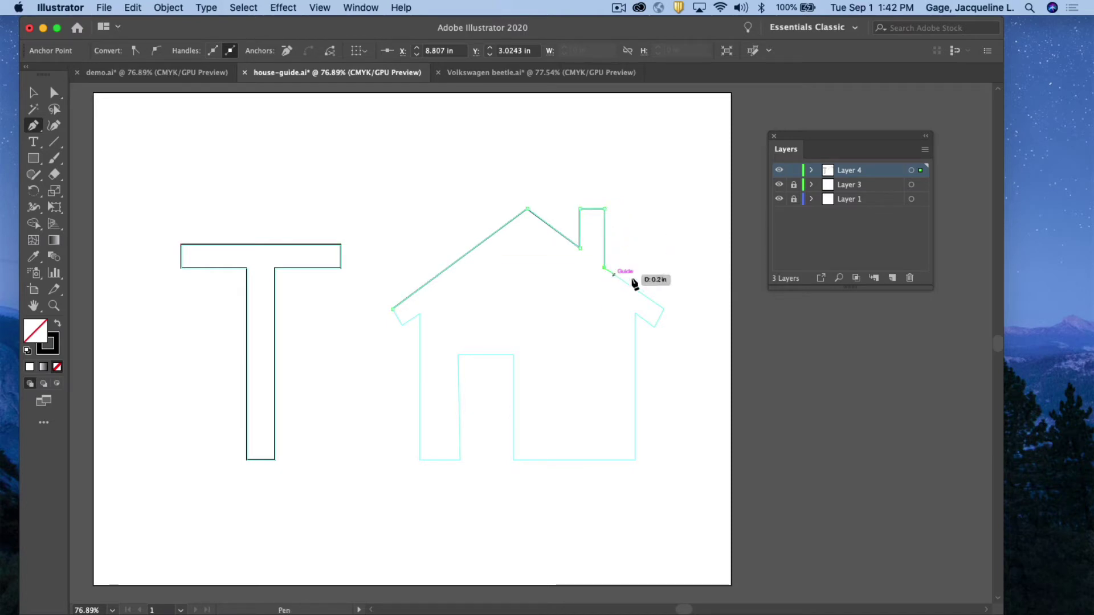
pyautogui.click(664, 308)
pyautogui.click(654, 327)
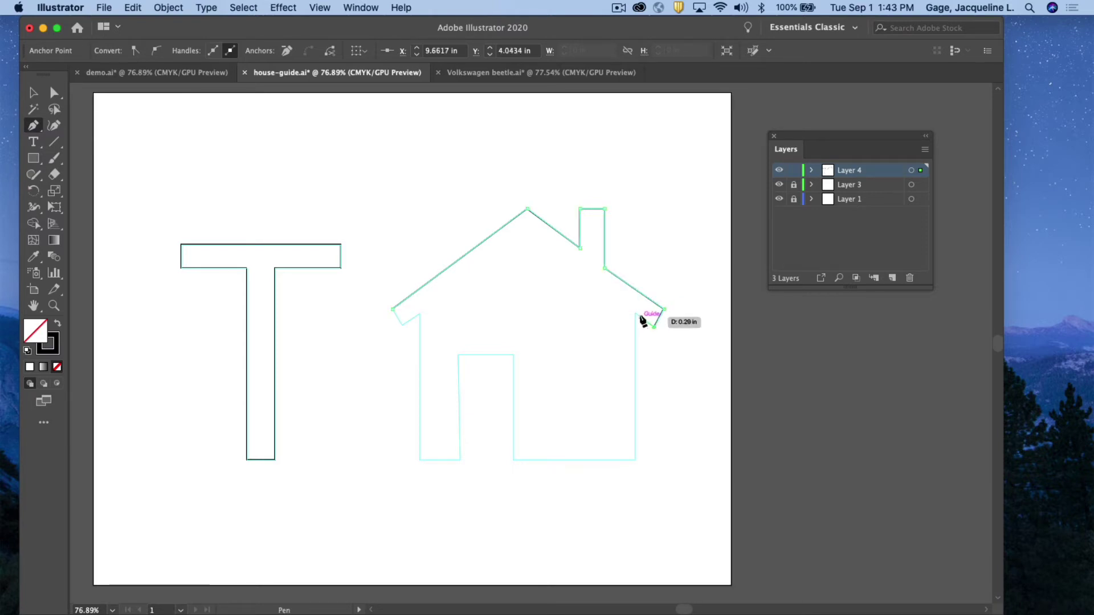
pyautogui.click(635, 313)
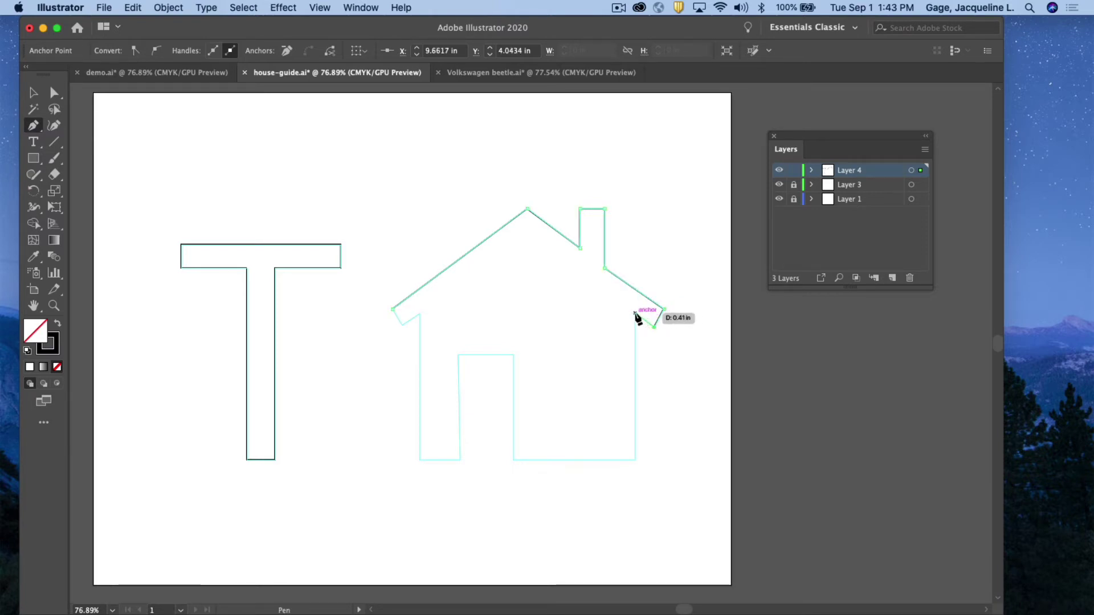
# Step: Trace the house guide's right wall, base, door opening, left wall and left eave with straight segments, closing the path at its starting corner
pyautogui.keyDown('super'); pyautogui.click(633, 460); pyautogui.keyUp('super')
pyautogui.click(633, 459)
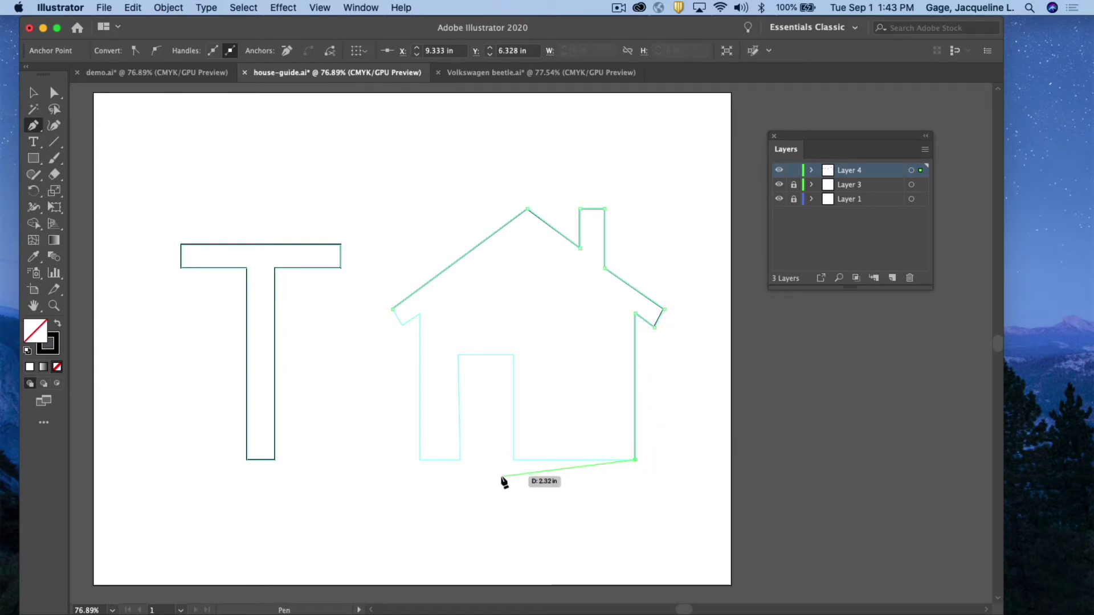
pyautogui.click(513, 460)
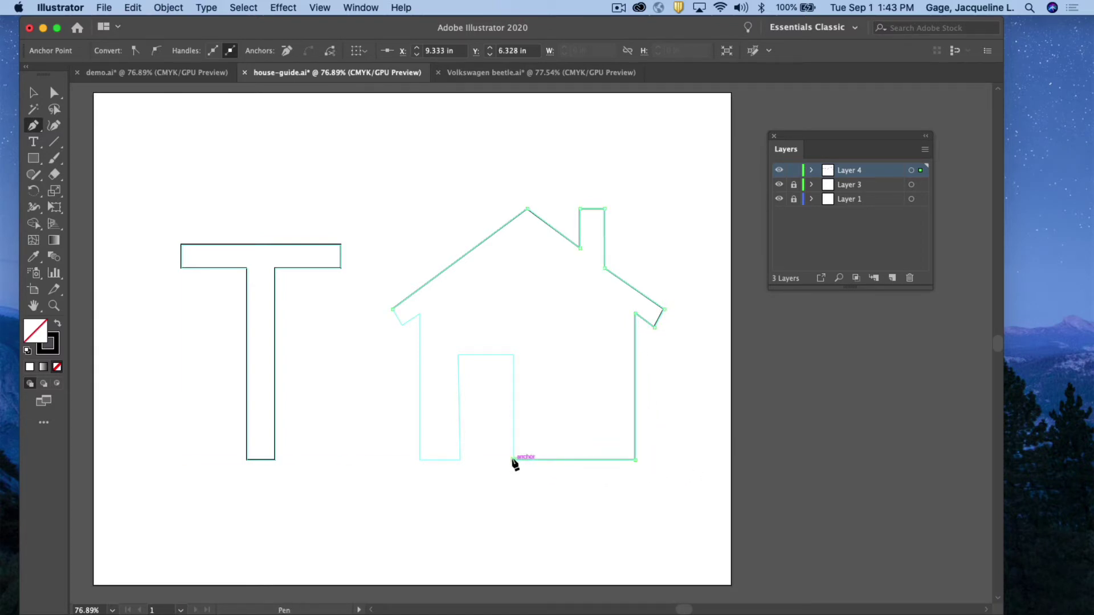
pyautogui.click(513, 355)
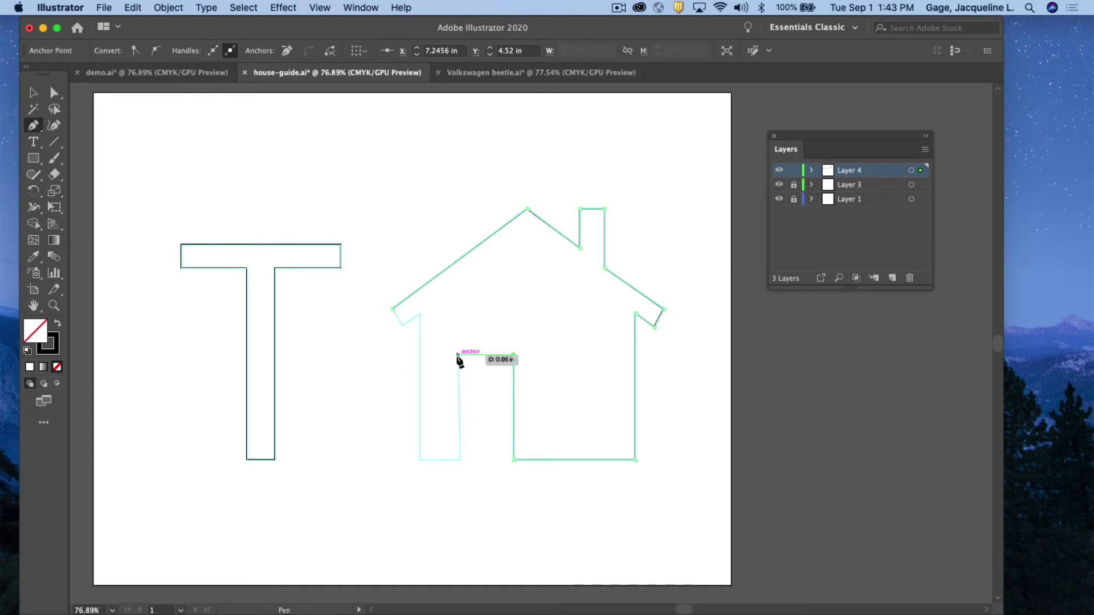
pyautogui.click(458, 355)
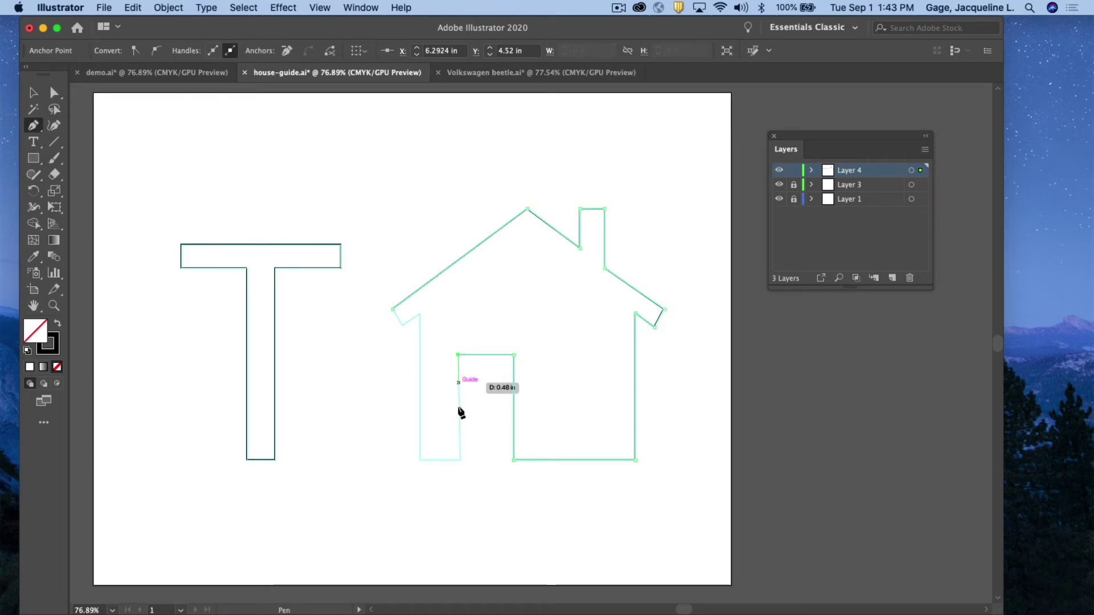
pyautogui.click(458, 460)
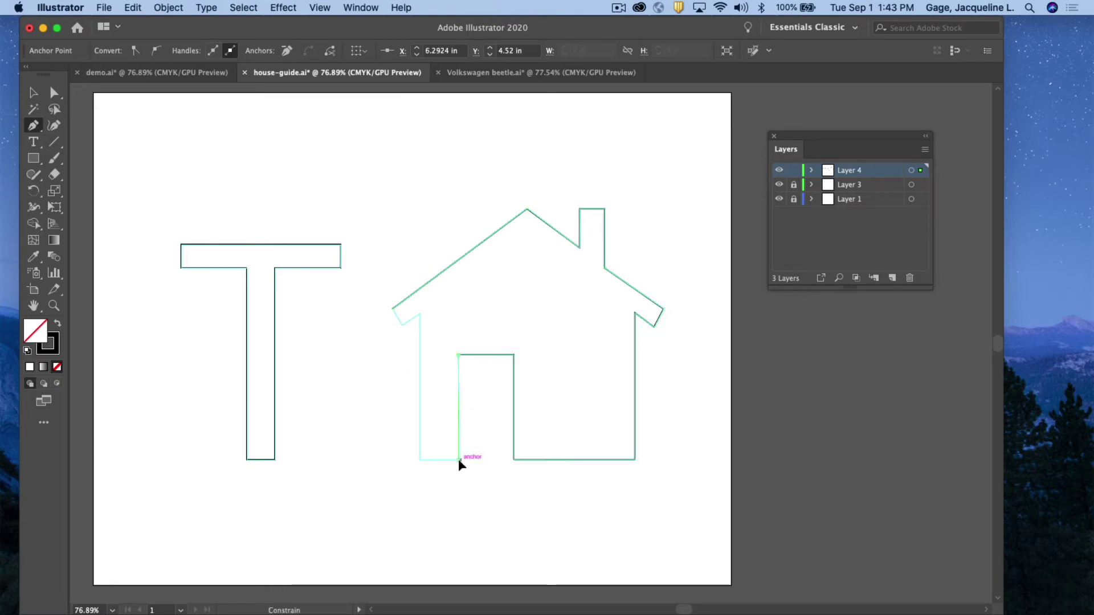
pyautogui.click(419, 459)
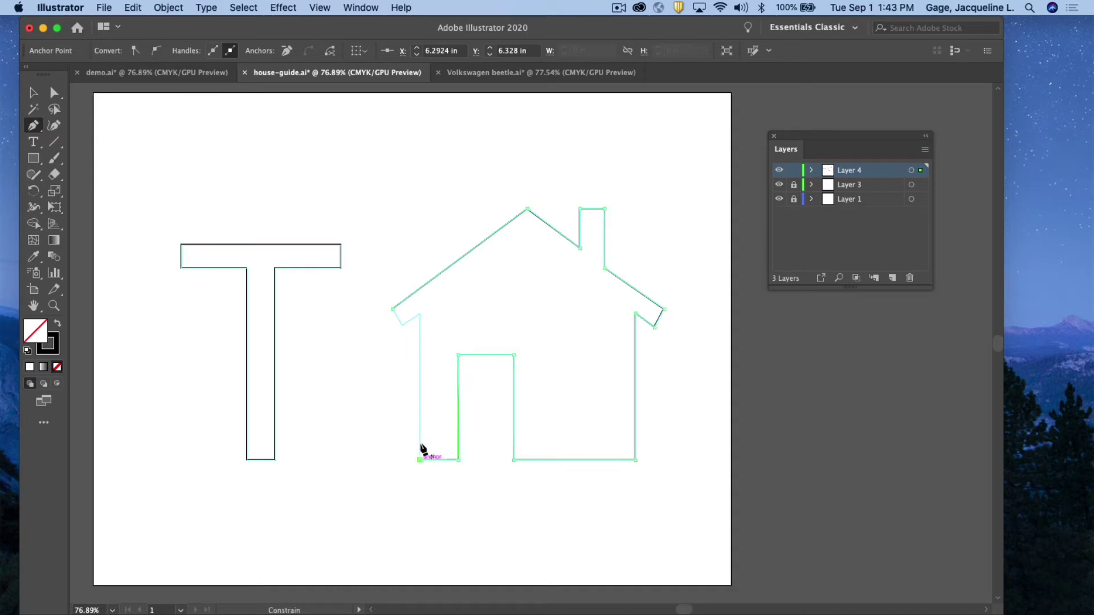
pyautogui.click(420, 314)
pyautogui.click(403, 324)
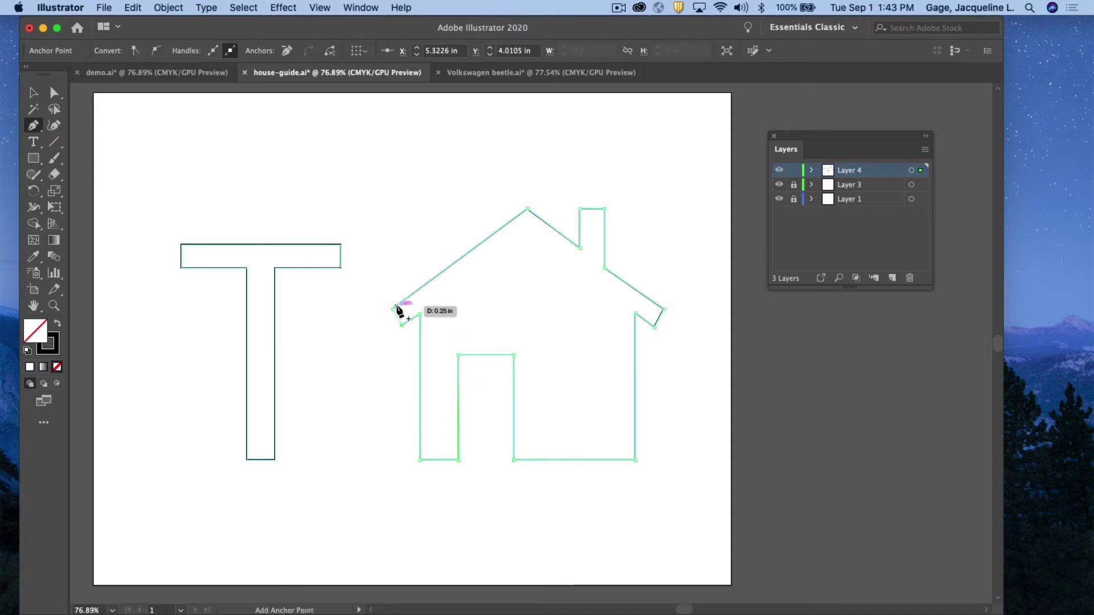
pyautogui.click(392, 308)
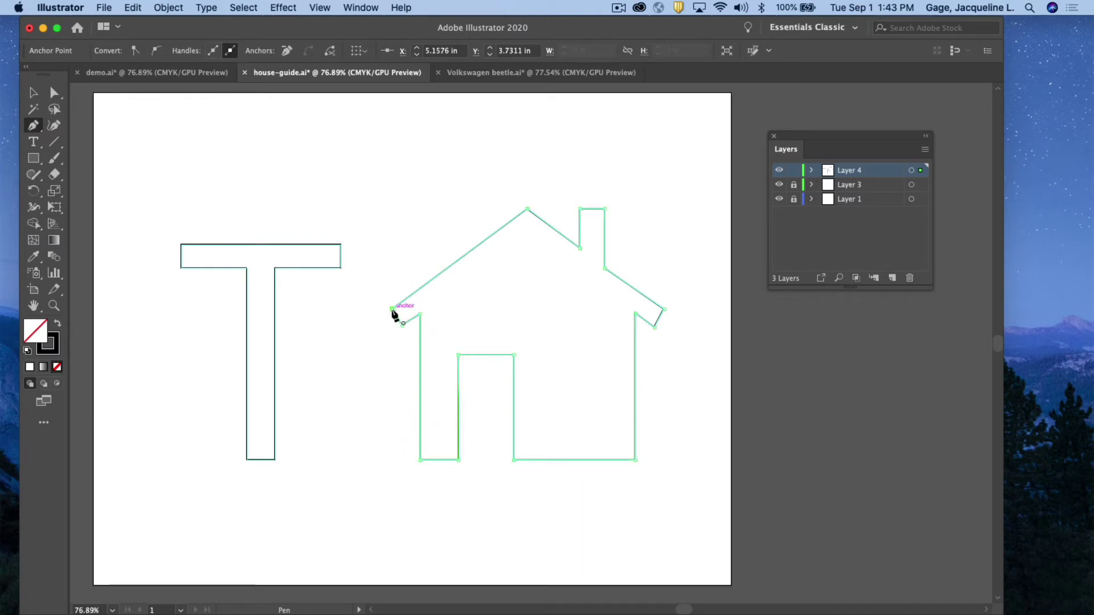
# Step: Add an anchor point at the middle of the T's top edge, pull it up into a peak and return it to the edge
pyautogui.click(34, 125)
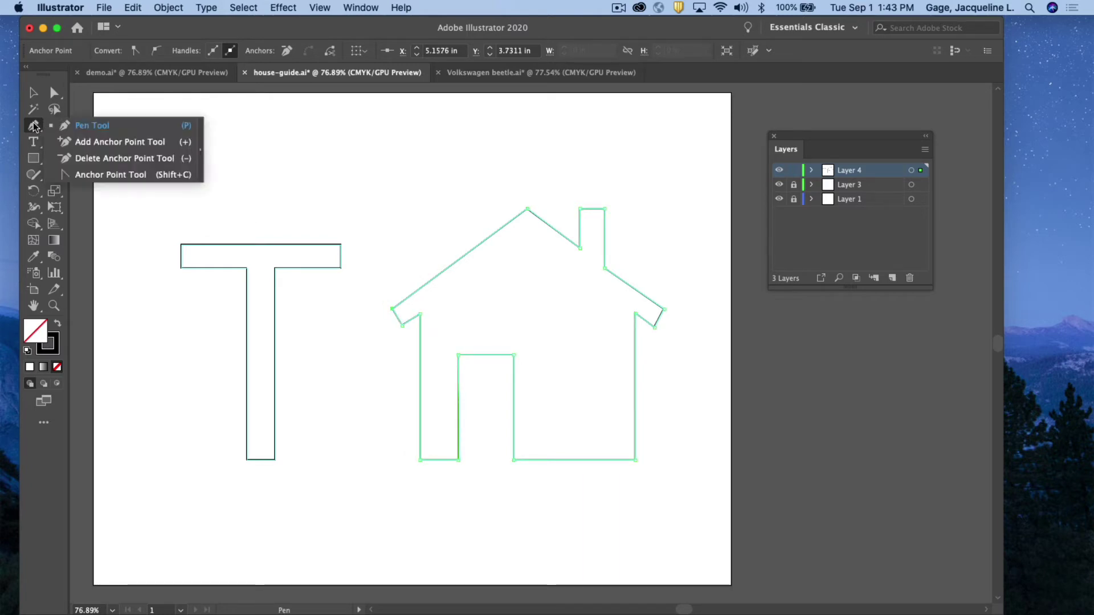
pyautogui.click(87, 141)
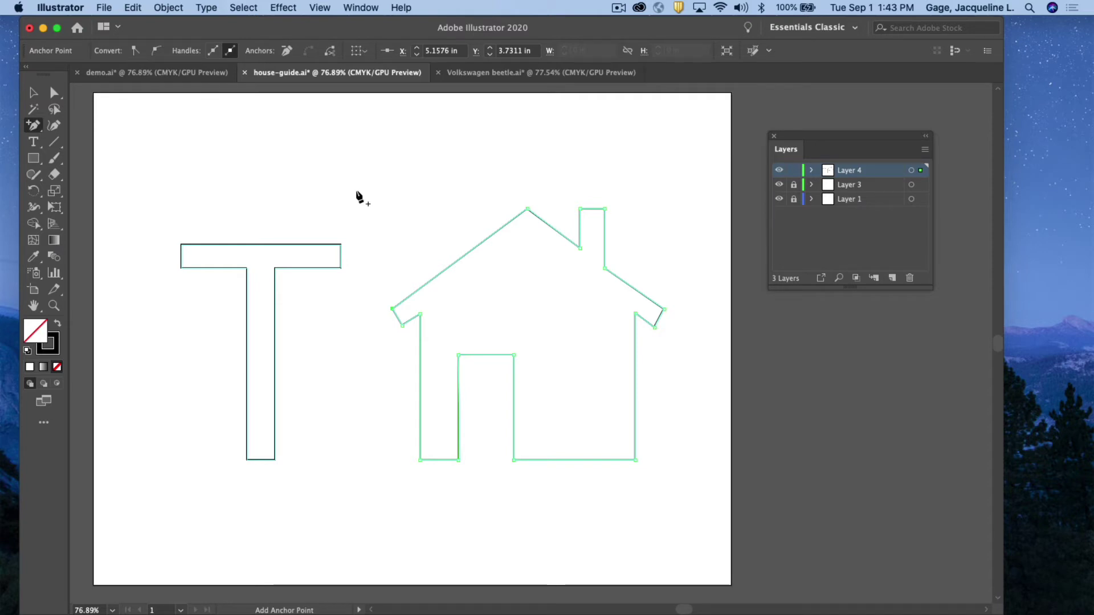
pyautogui.click(261, 245)
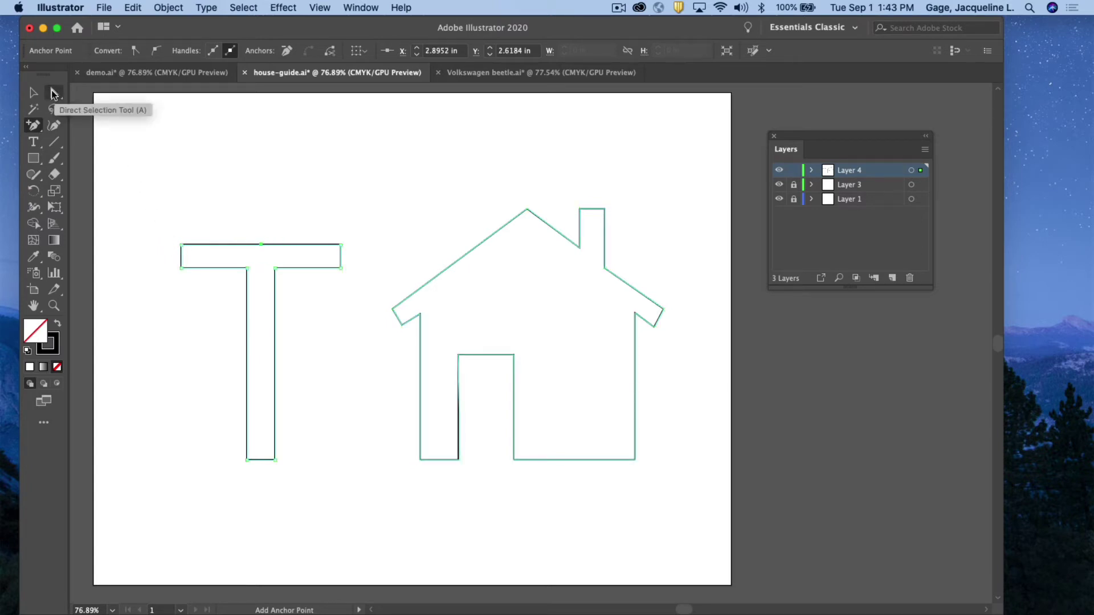
pyautogui.click(53, 93)
pyautogui.moveTo(261, 245); pyautogui.dragTo(265, 185)
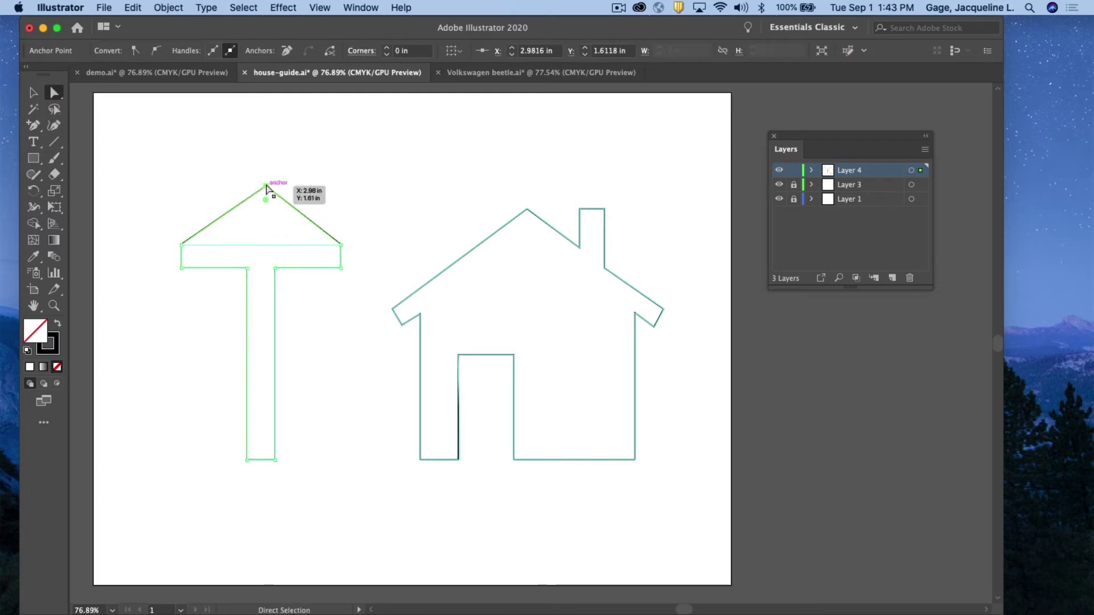
pyautogui.moveTo(266, 188); pyautogui.dragTo(261, 244)
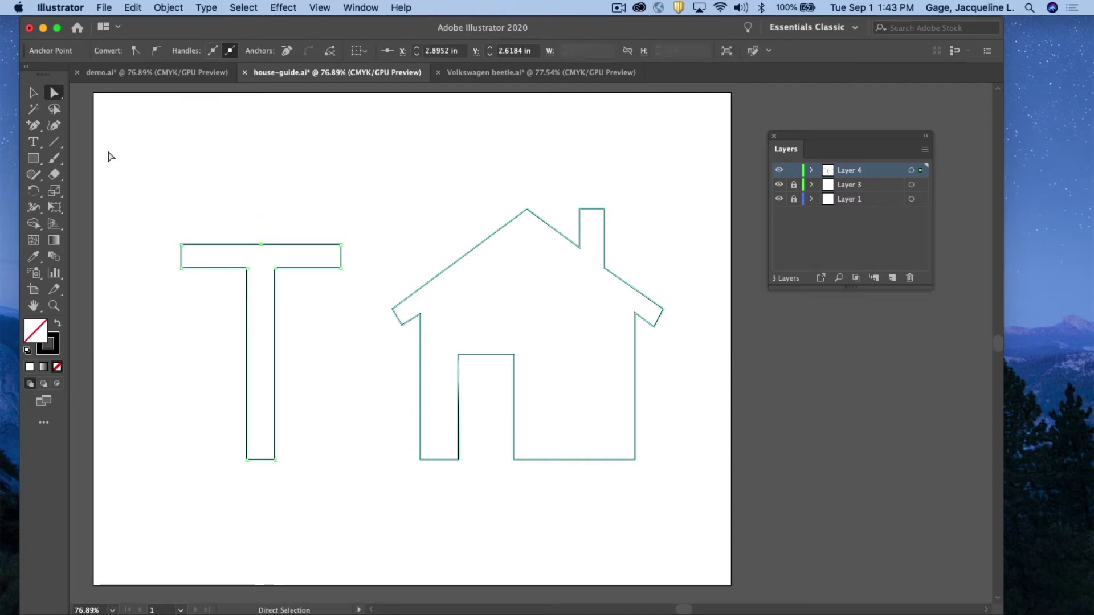
# Step: Delete the T's top-middle anchor, its two inner corner anchors, and the house's anchor where the left wall meets the eave
pyautogui.click(36, 127)
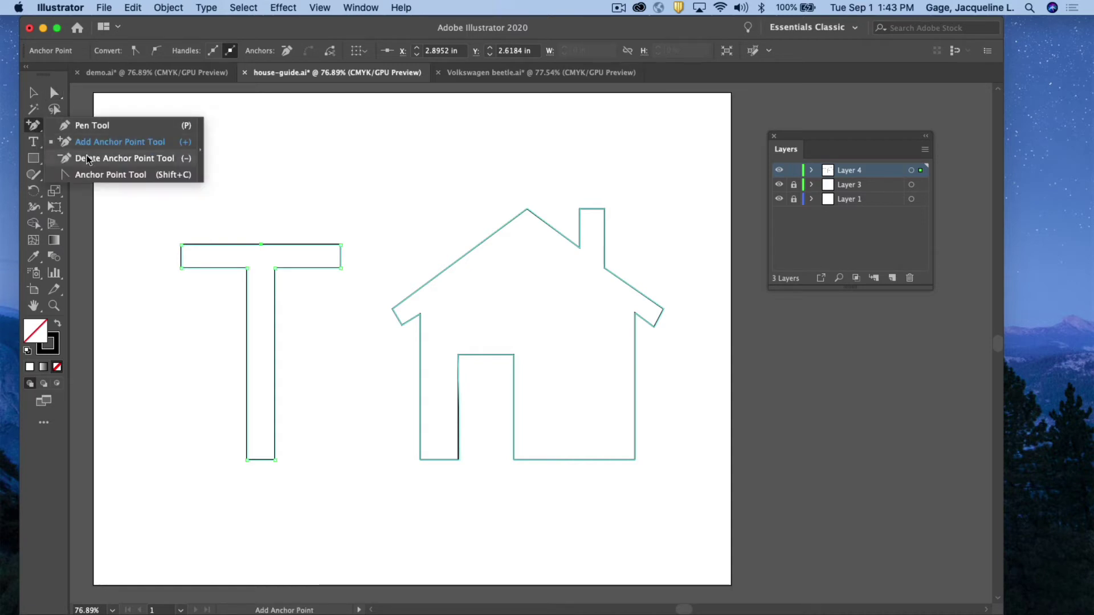
pyautogui.click(88, 159)
pyautogui.click(260, 244)
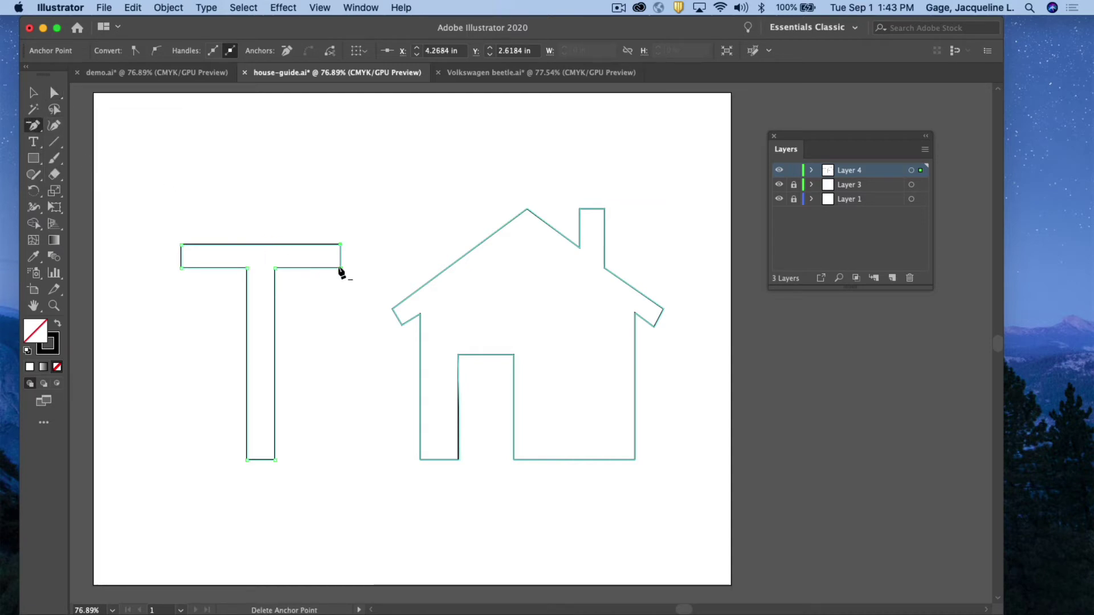
pyautogui.click(275, 267)
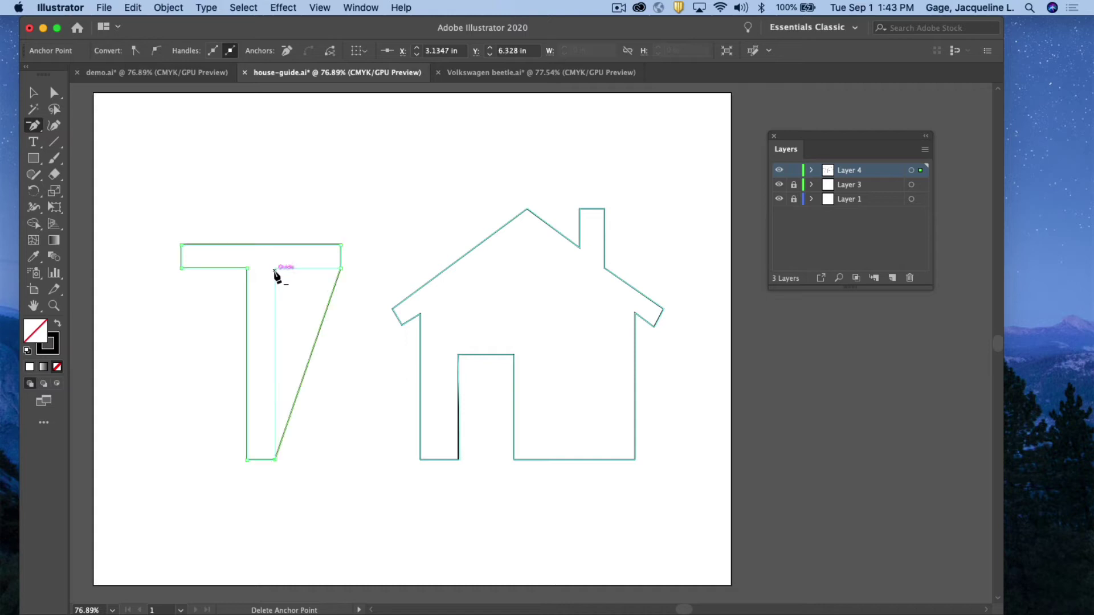
pyautogui.click(247, 267)
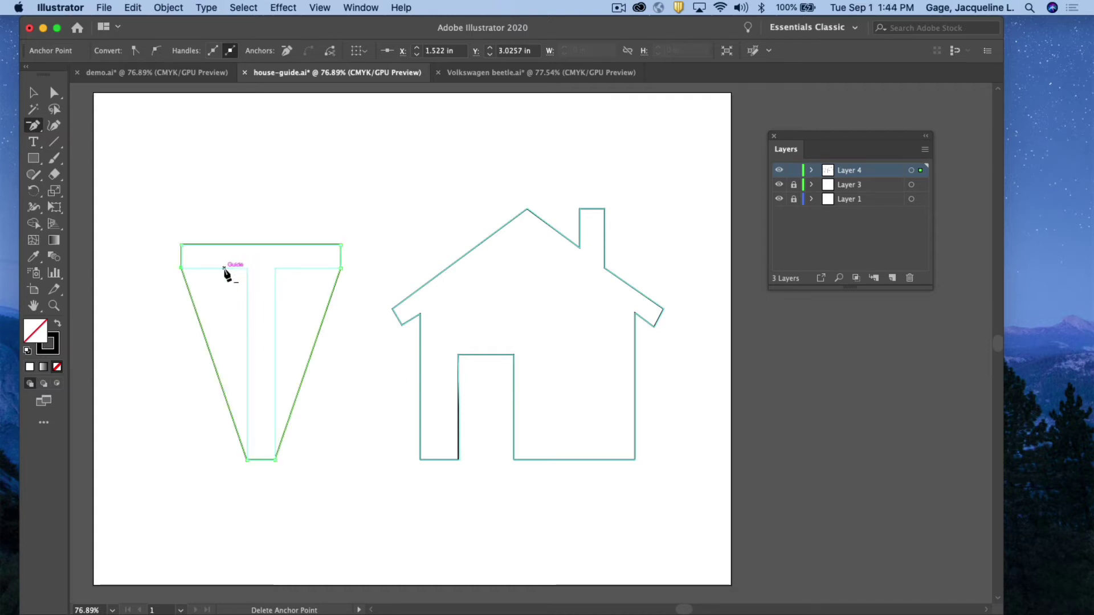
pyautogui.click(420, 314)
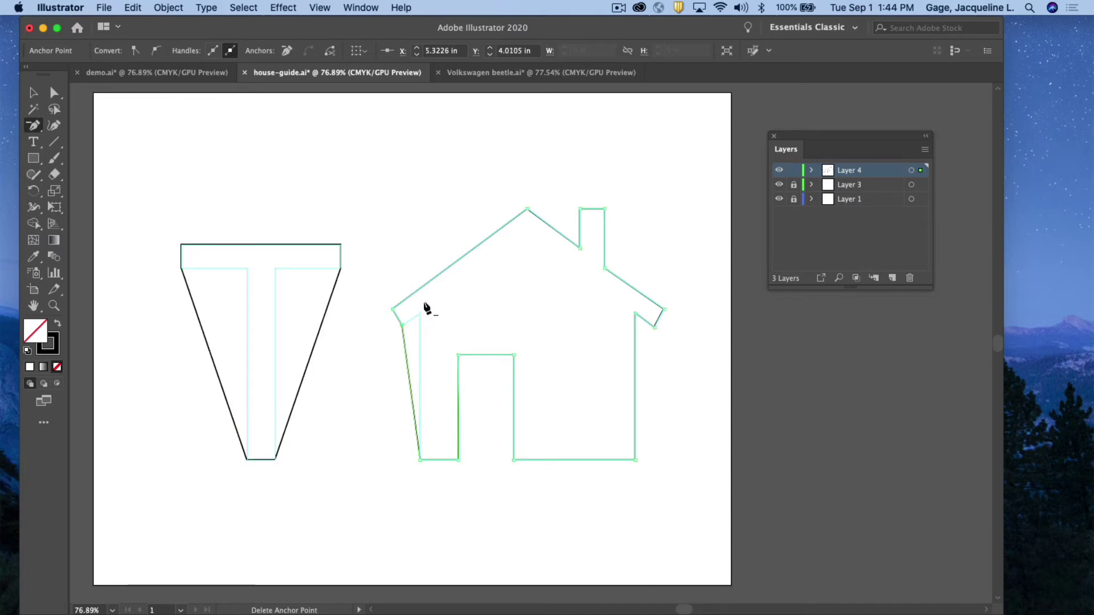
# Step: Add an anchor point to each slanted side of the T and move both onto the guide's inner corners to restore the T shape
pyautogui.click(32, 124)
pyautogui.click(73, 138)
pyautogui.click(319, 329)
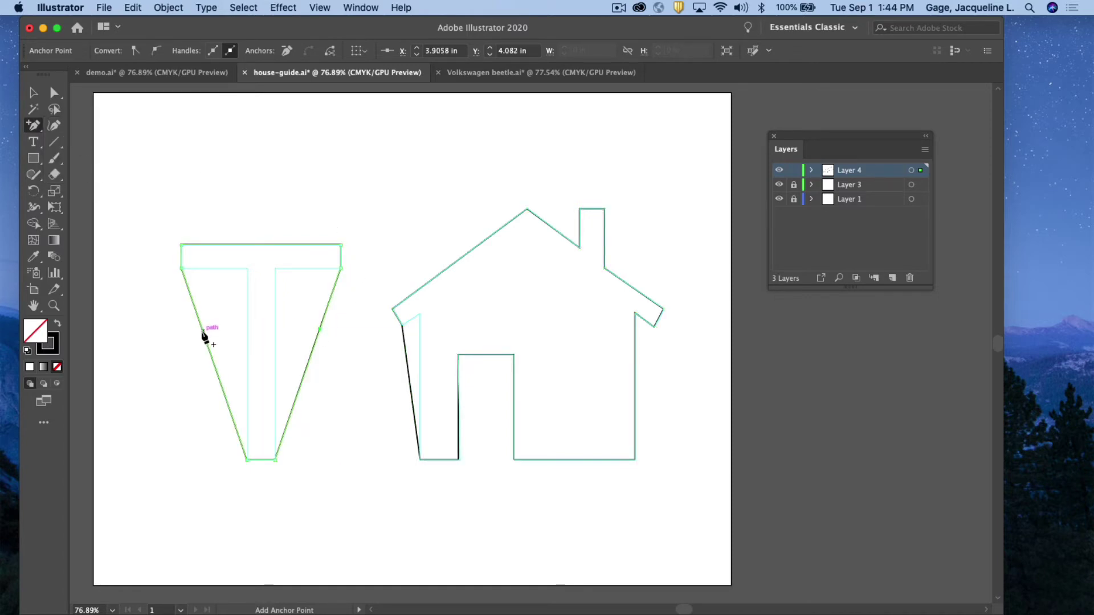
pyautogui.click(203, 331)
pyautogui.click(50, 94)
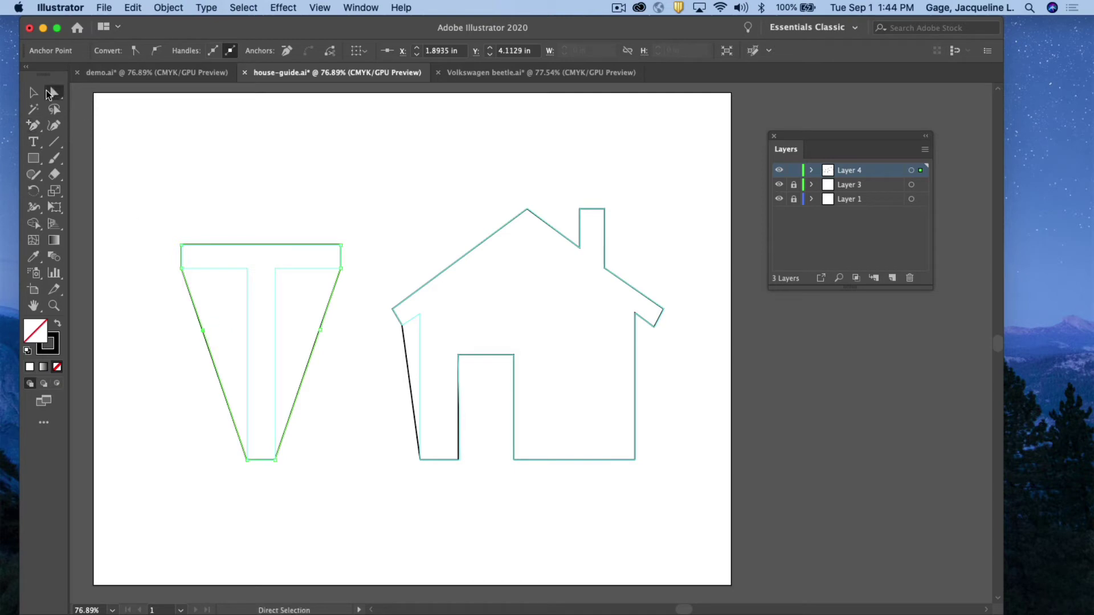
pyautogui.moveTo(319, 330); pyautogui.dragTo(275, 267)
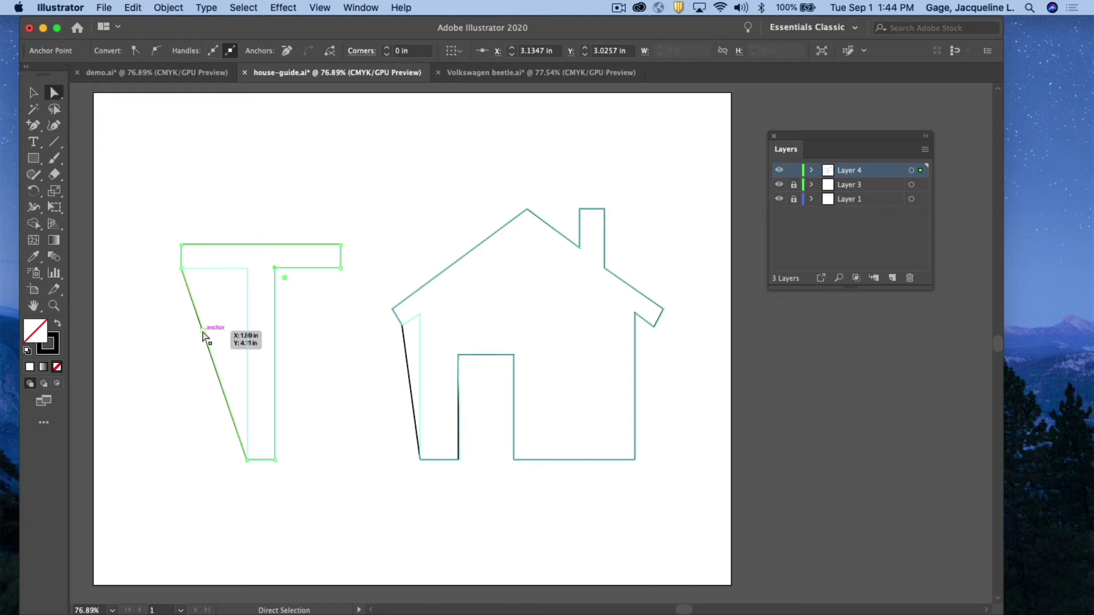
pyautogui.moveTo(205, 333); pyautogui.dragTo(247, 268)
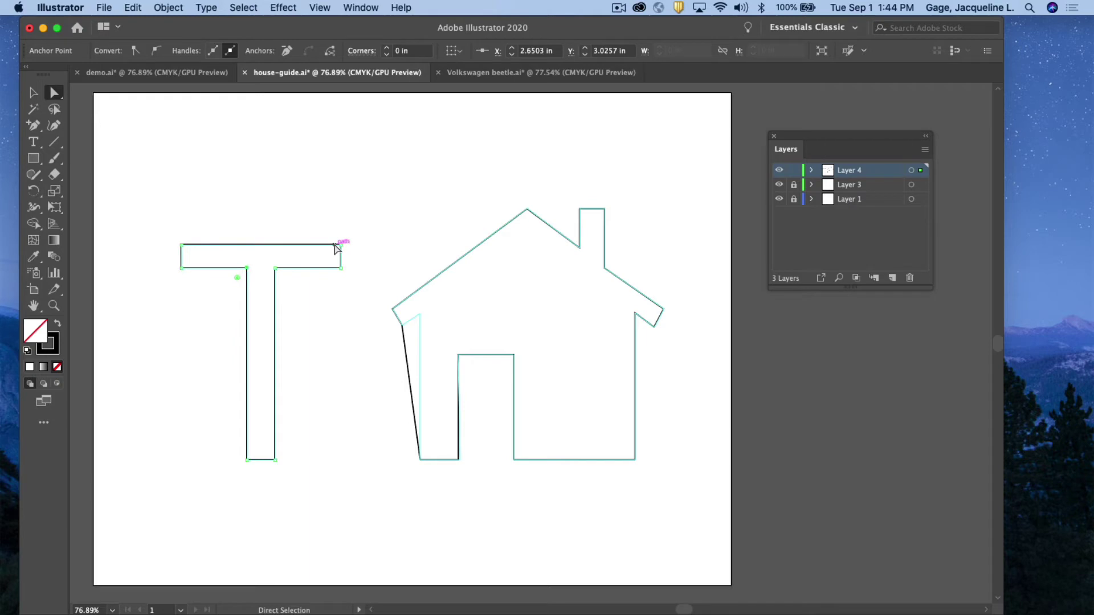
pyautogui.moveTo(335, 249); pyautogui.dragTo(343, 242)
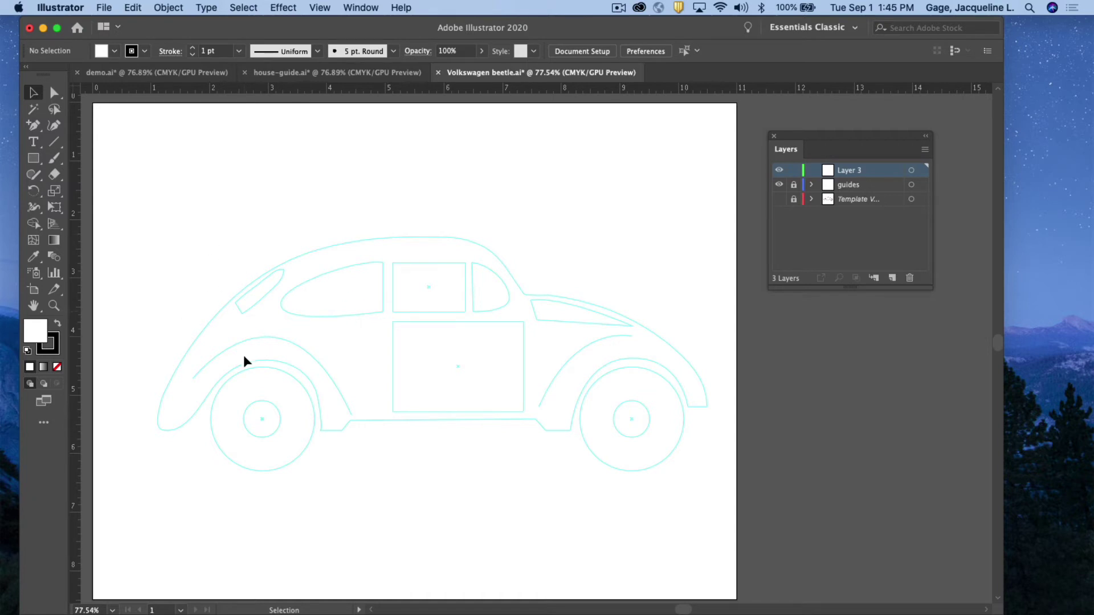
# Step: Toggle the visibility of the guides layer and the template layer in the Beetle document, returning each to its original state
pyautogui.click(779, 185)
pyautogui.click(779, 186)
pyautogui.click(778, 200)
pyautogui.click(779, 199)
# Step: Trace the Beetle's roofline on Layer 3 with the Pen tool, from beside the rear window over the roof to the windshield's base
pyautogui.click(33, 125)
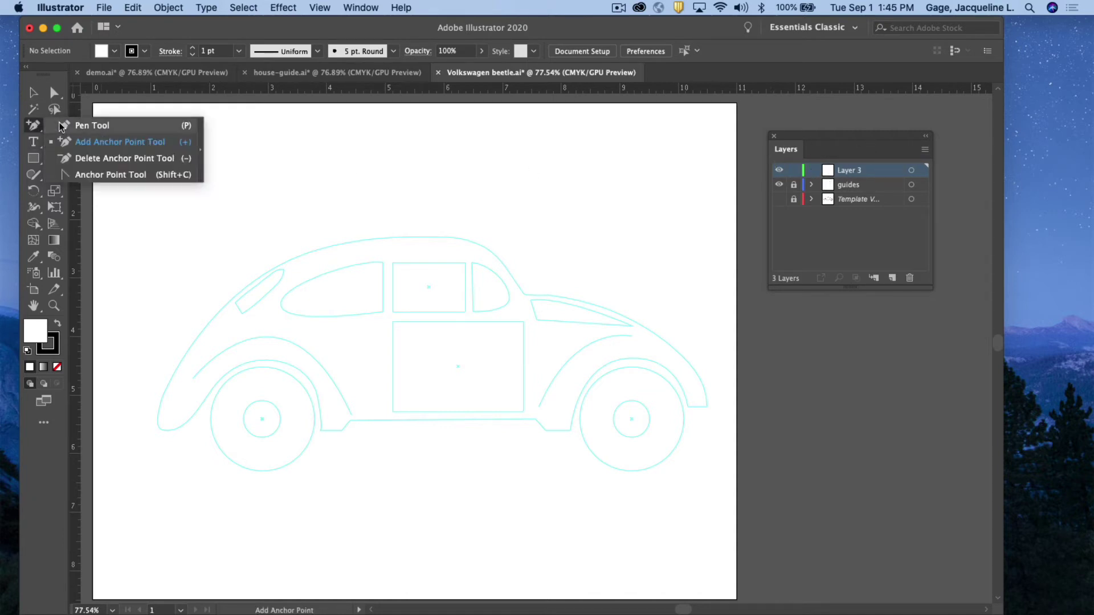
pyautogui.click(67, 126)
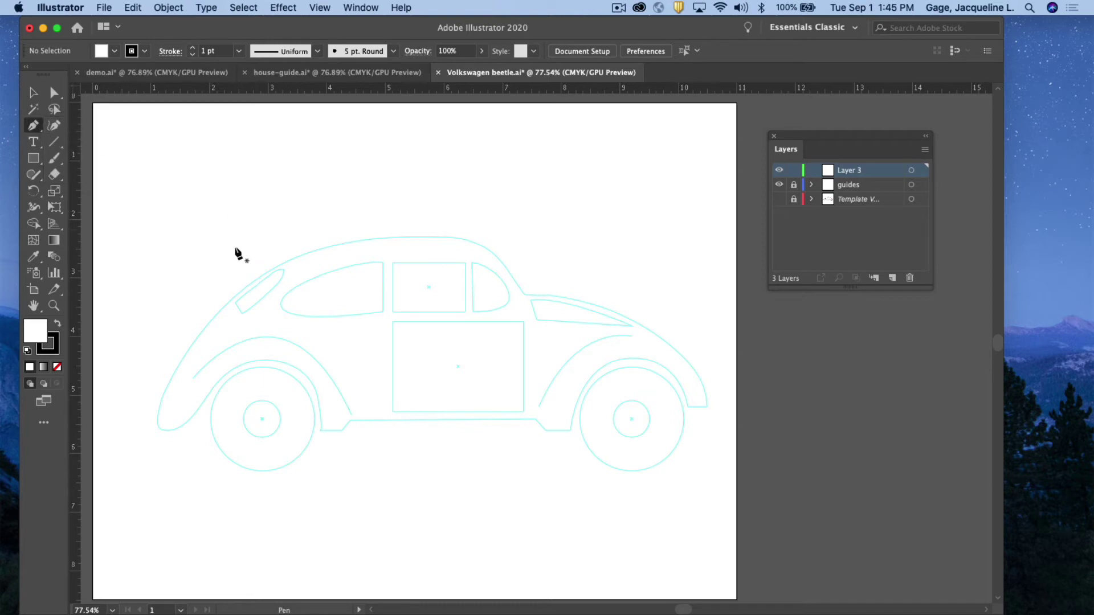
pyautogui.click(231, 299)
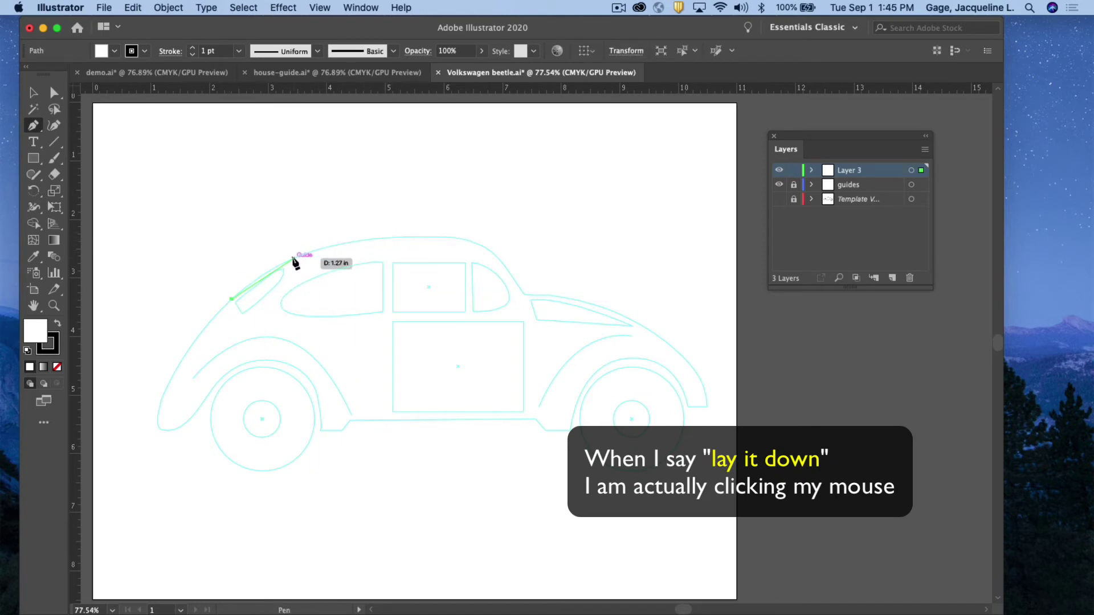
pyautogui.click(351, 242)
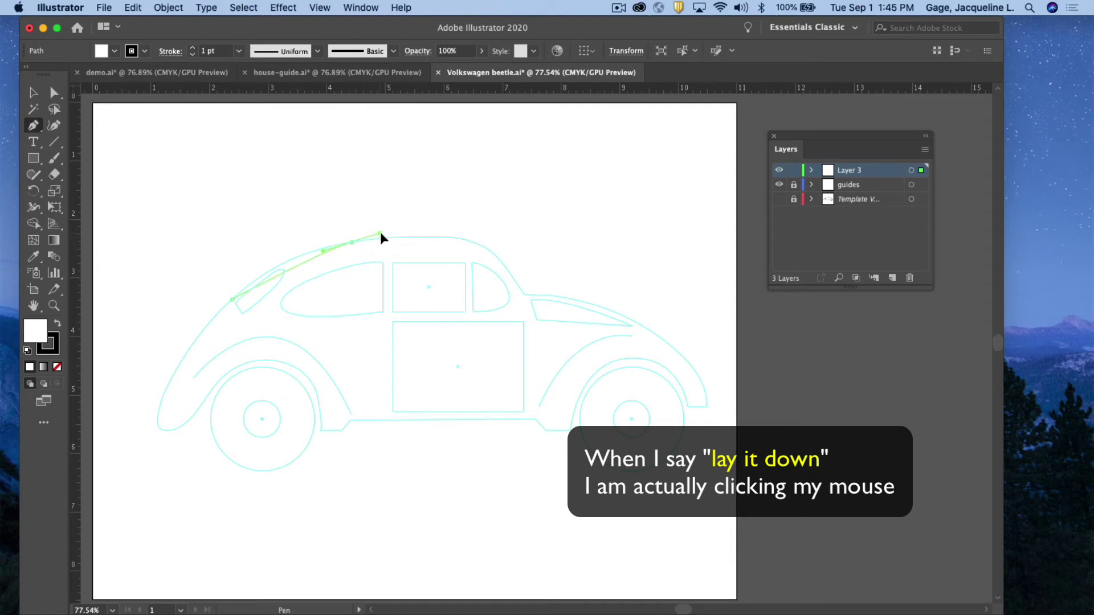
pyautogui.moveTo(380, 233); pyautogui.dragTo(415, 237)
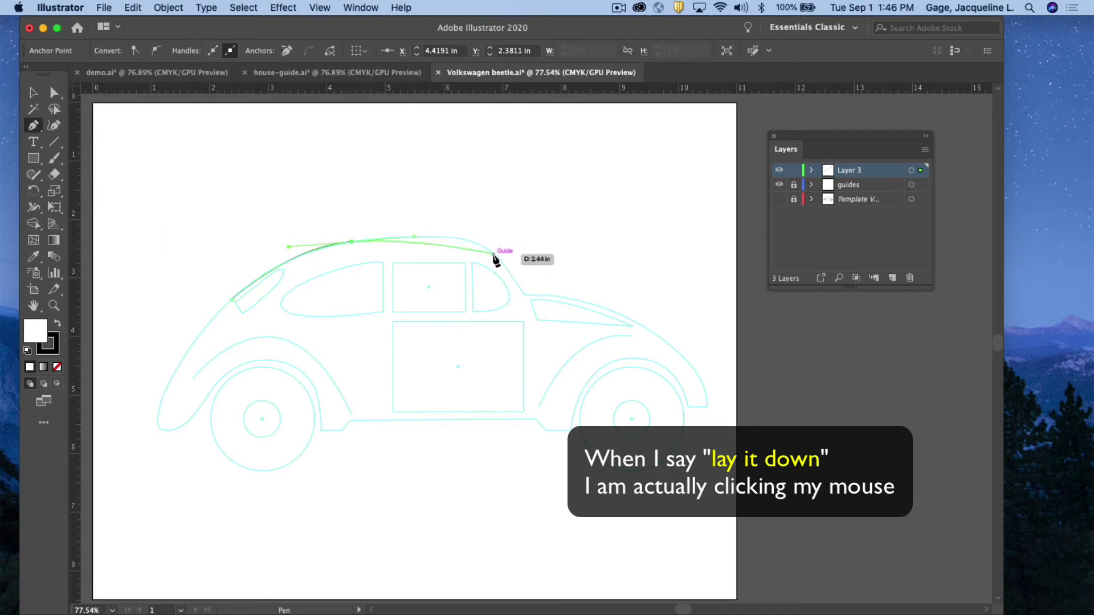
pyautogui.click(448, 237)
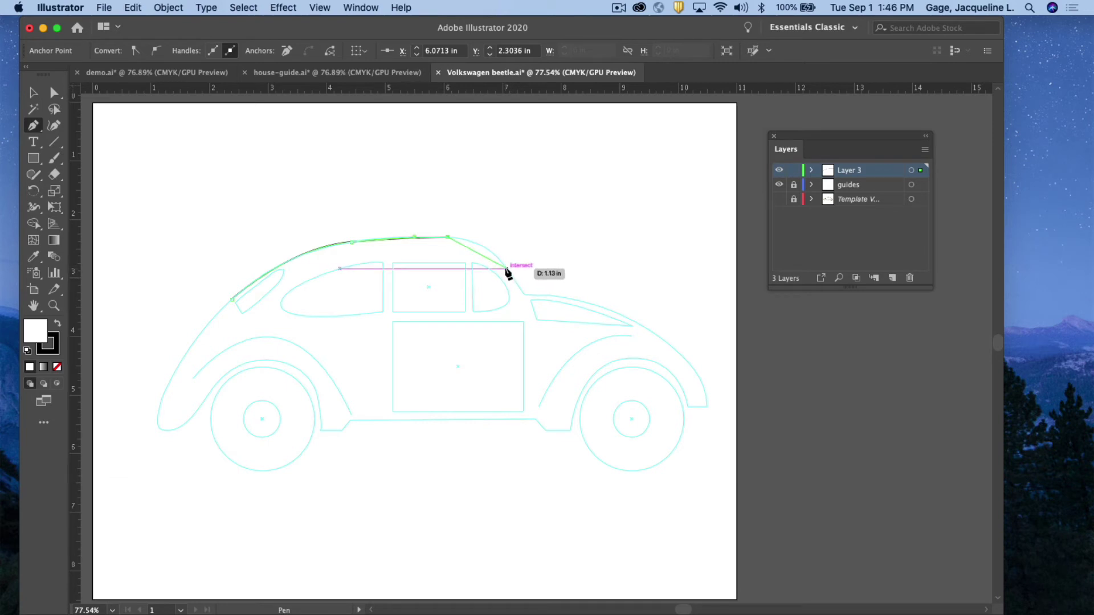
pyautogui.moveTo(506, 268); pyautogui.dragTo(521, 297)
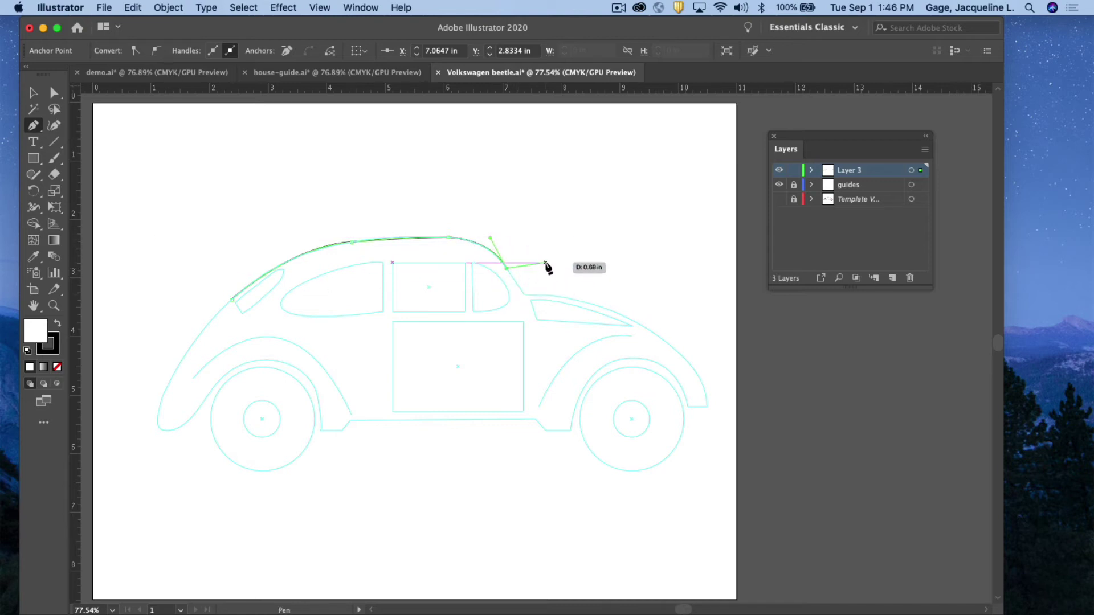
pyautogui.click(524, 295)
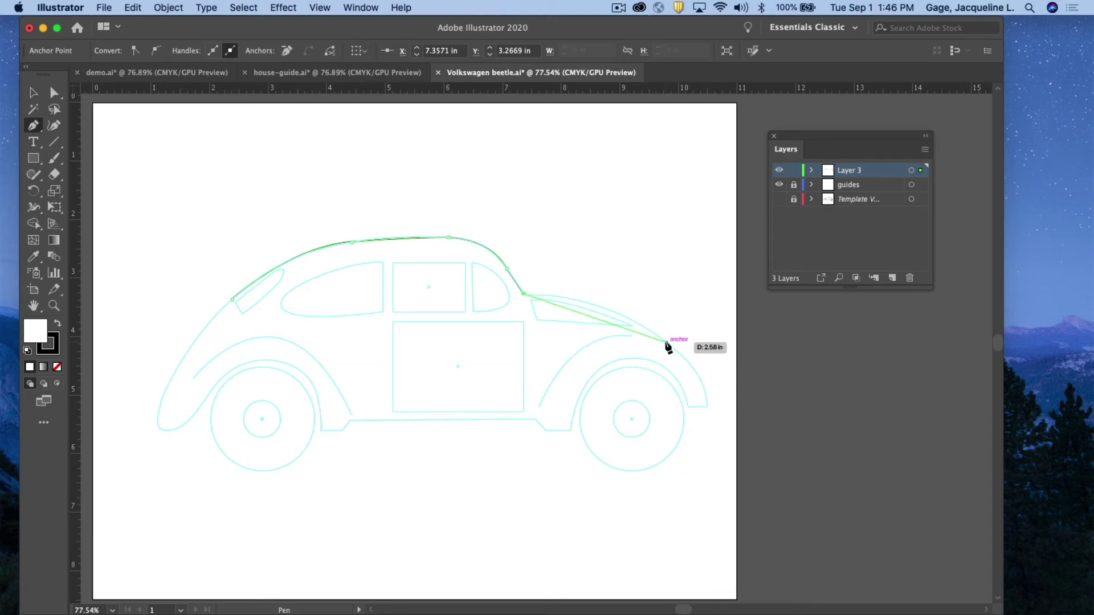
# Step: Continue the Beetle outline with curves along the hood to the front tip, then a straight segment to the front wheel arch
pyautogui.moveTo(667, 342); pyautogui.dragTo(733, 399)
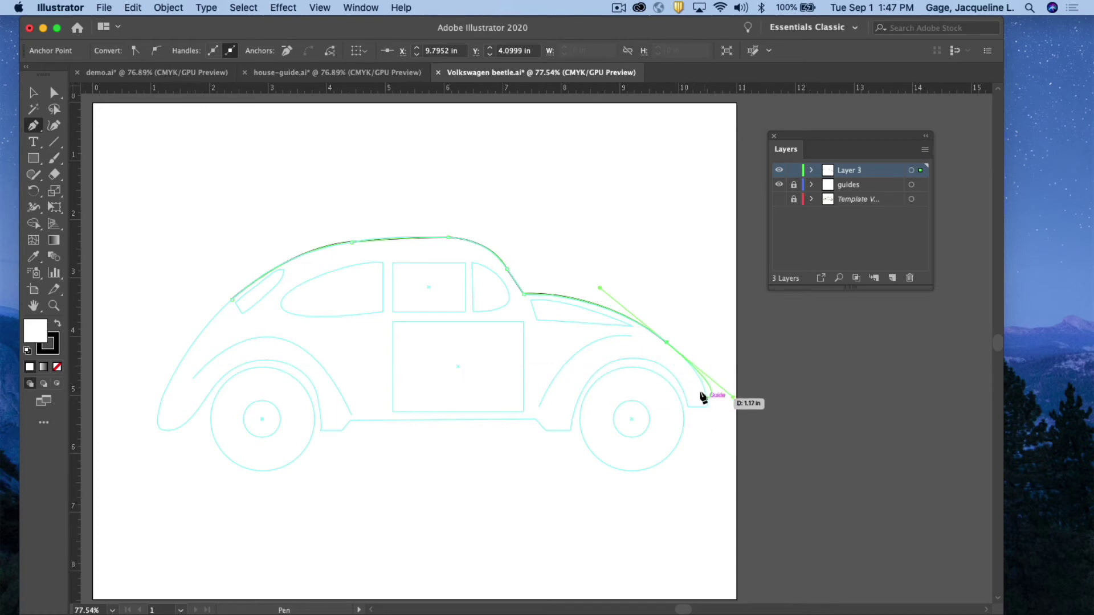
pyautogui.click(667, 344)
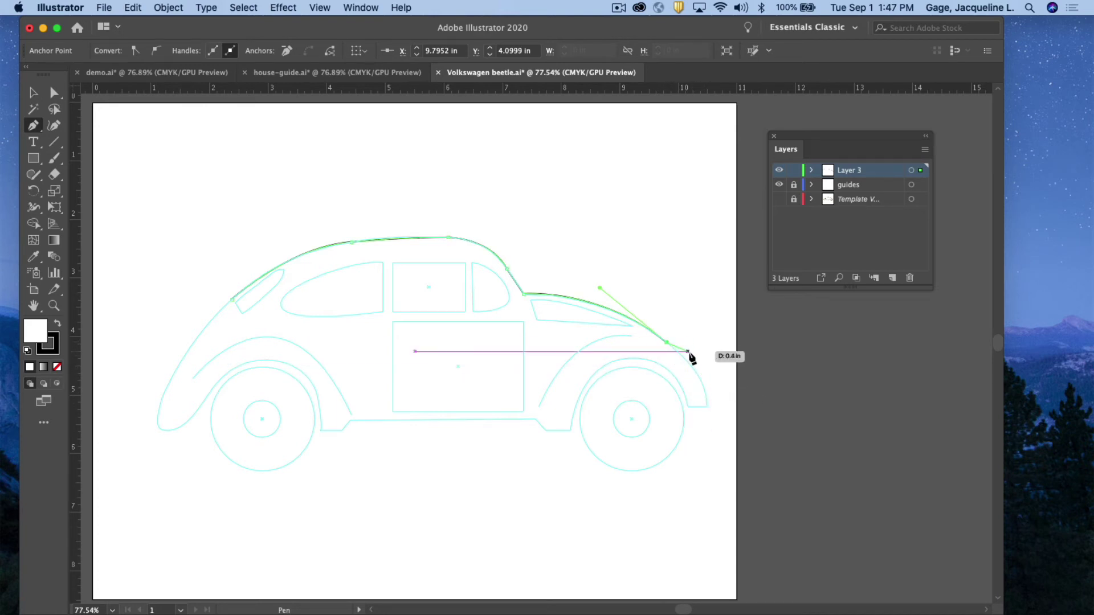
pyautogui.click(706, 407)
pyautogui.moveTo(710, 418); pyautogui.dragTo(705, 437)
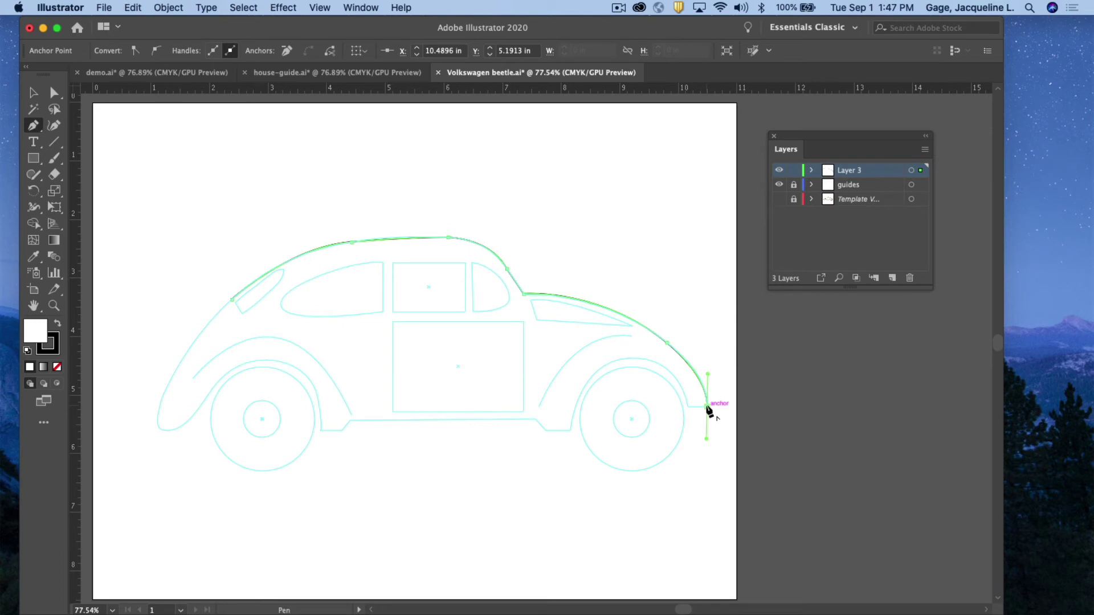
pyautogui.click(705, 405)
pyautogui.click(687, 406)
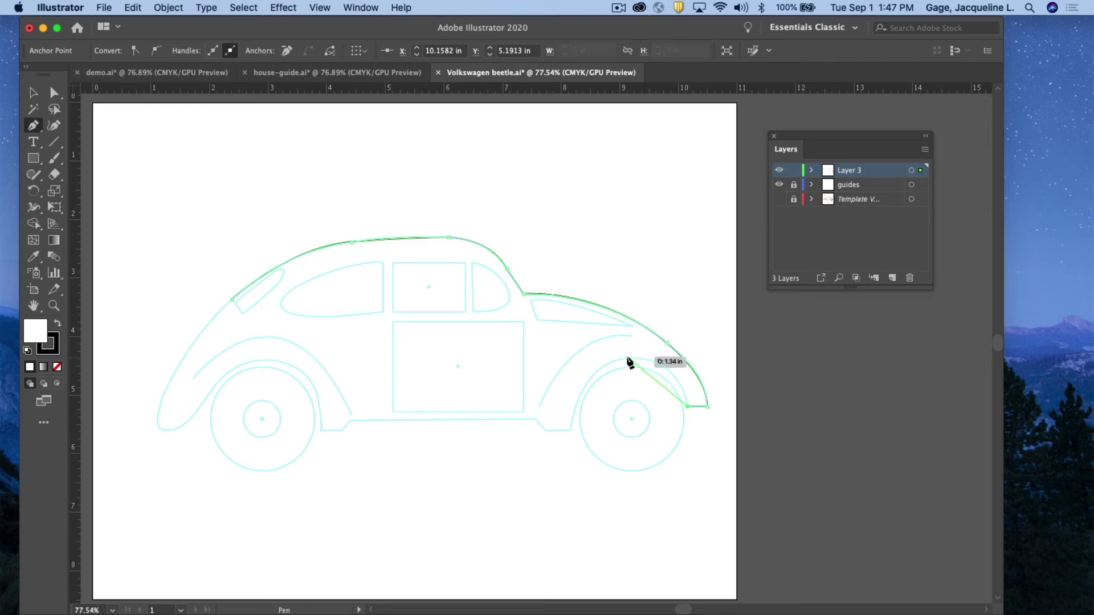
# Step: Continue the Beetle outline over the front wheel arch with a smooth curve, ending at the arch's inner lower corner
pyautogui.moveTo(627, 357); pyautogui.dragTo(572, 355)
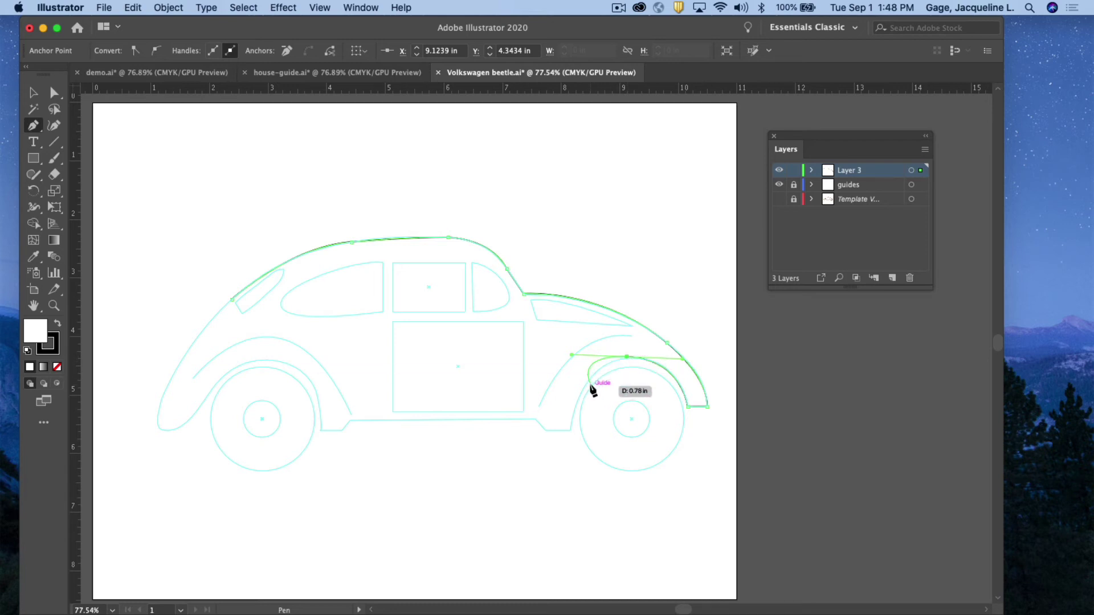
pyautogui.click(570, 432)
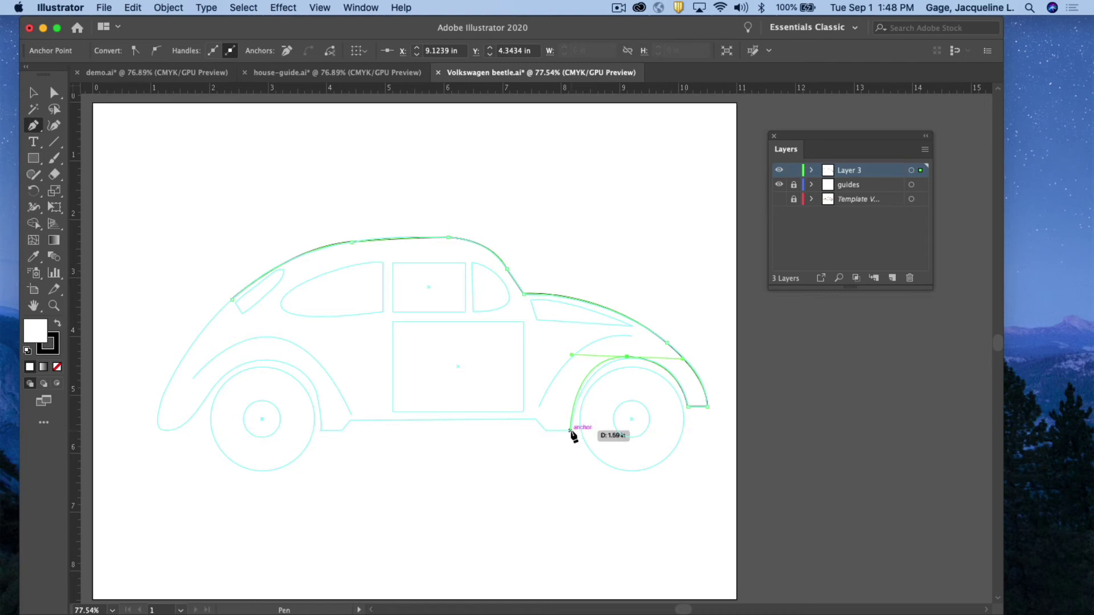
pyautogui.click(570, 431)
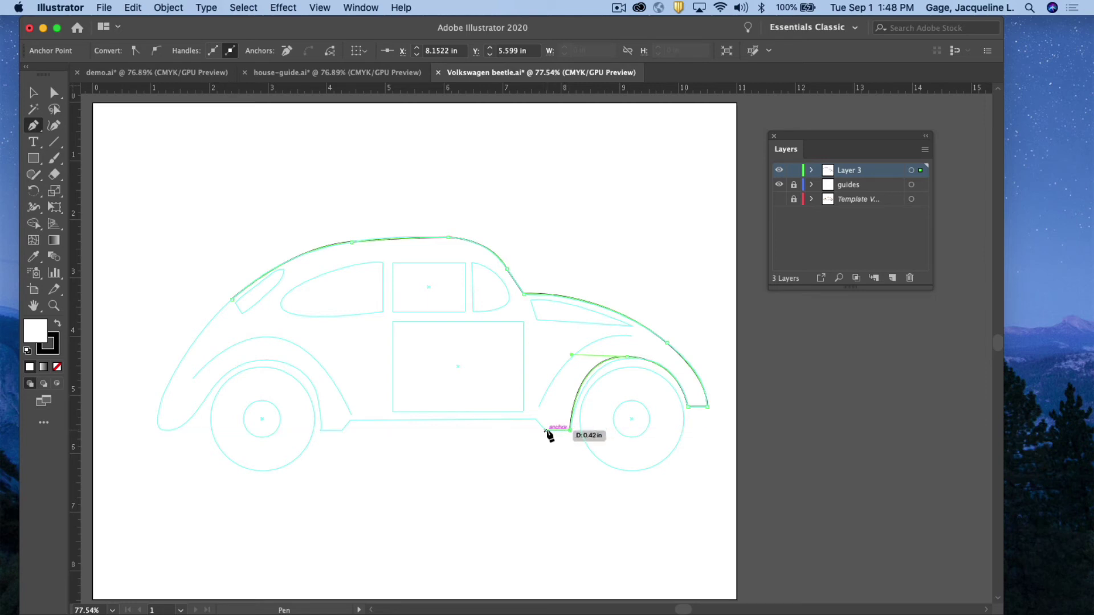
# Step: Trace the Beetle's underside with straight segments from the front wheel arch along the sill to the rear wheel arch
pyautogui.click(546, 430)
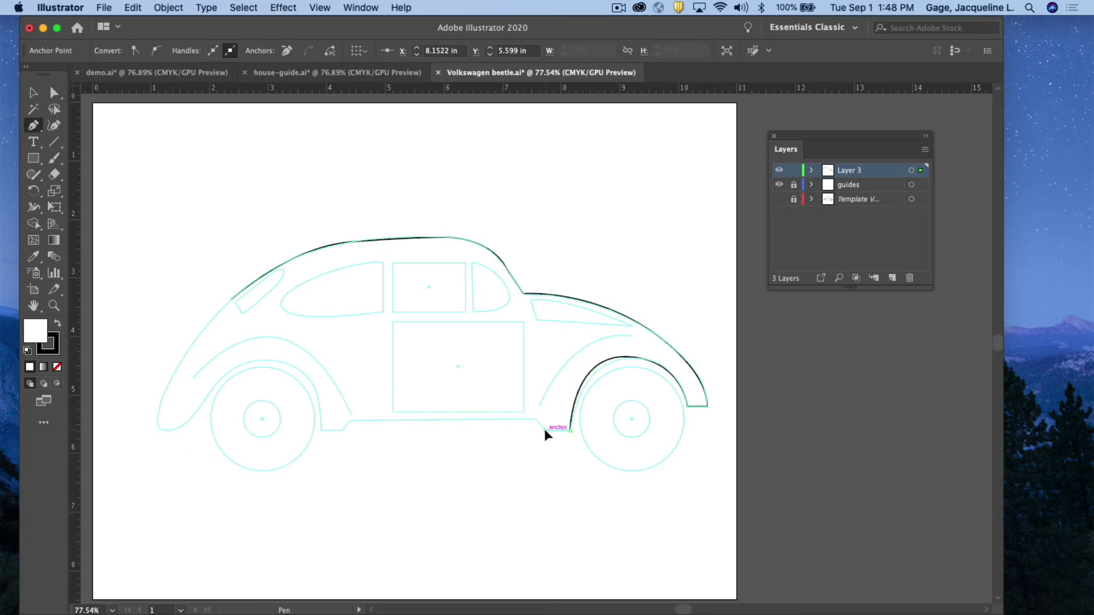
pyautogui.click(534, 419)
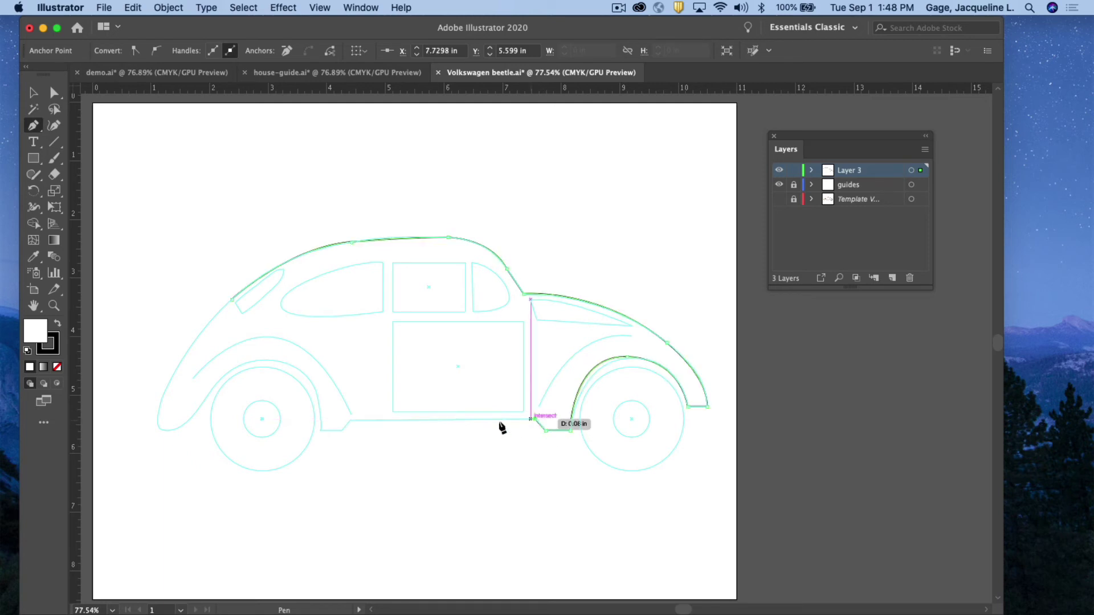
pyautogui.click(349, 419)
pyautogui.click(342, 431)
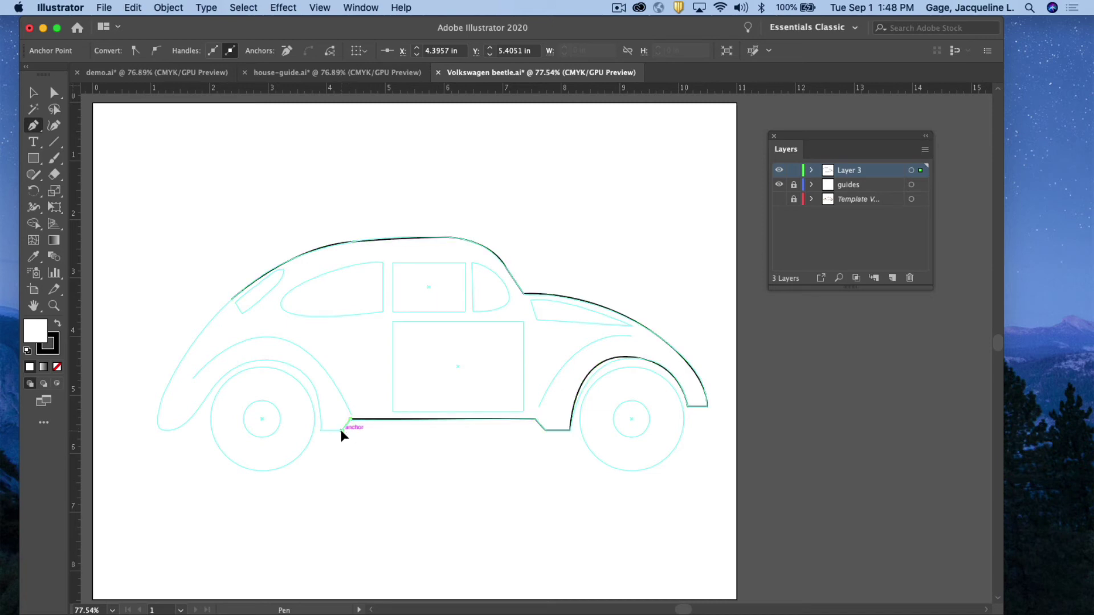
pyautogui.click(319, 431)
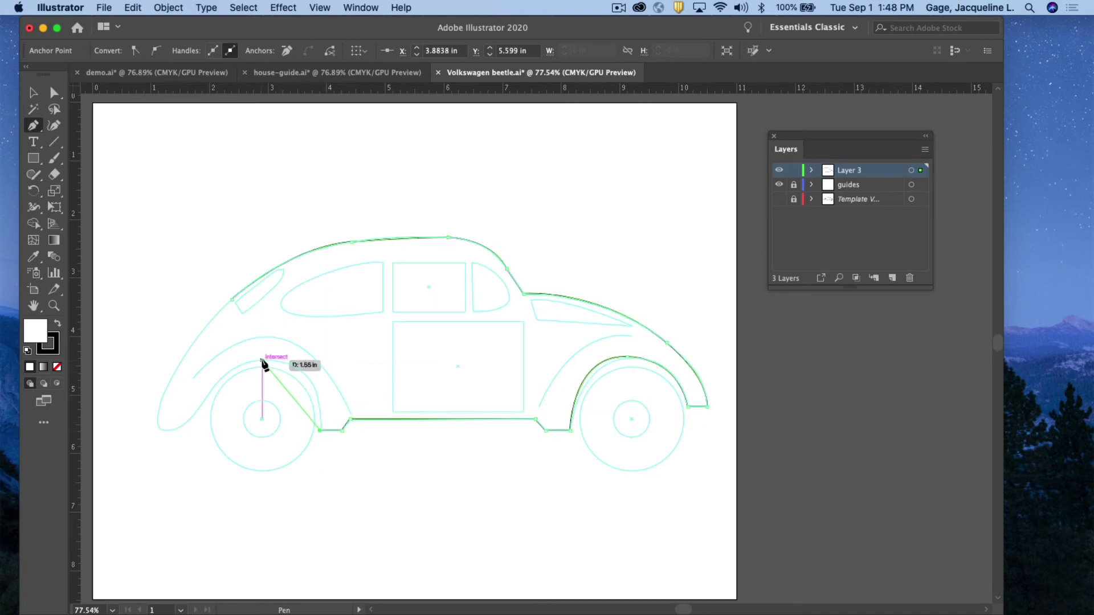
# Step: Trace the rear wheel arch with curves over its top to the rear fender, removing the outgoing direction handle at both anchors
pyautogui.moveTo(262, 360); pyautogui.dragTo(194, 361)
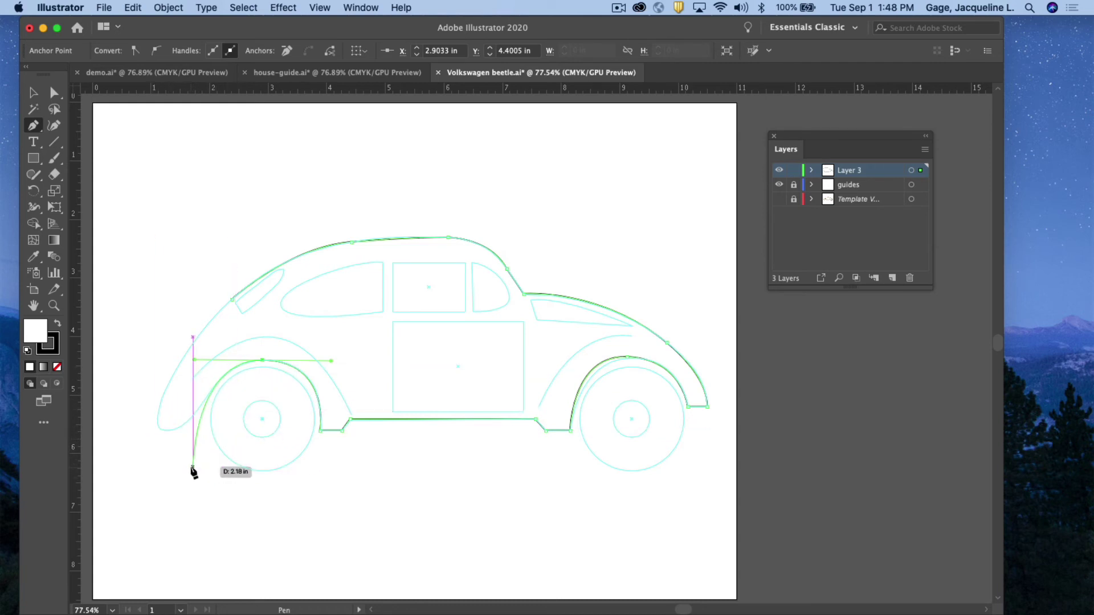
pyautogui.click(263, 361)
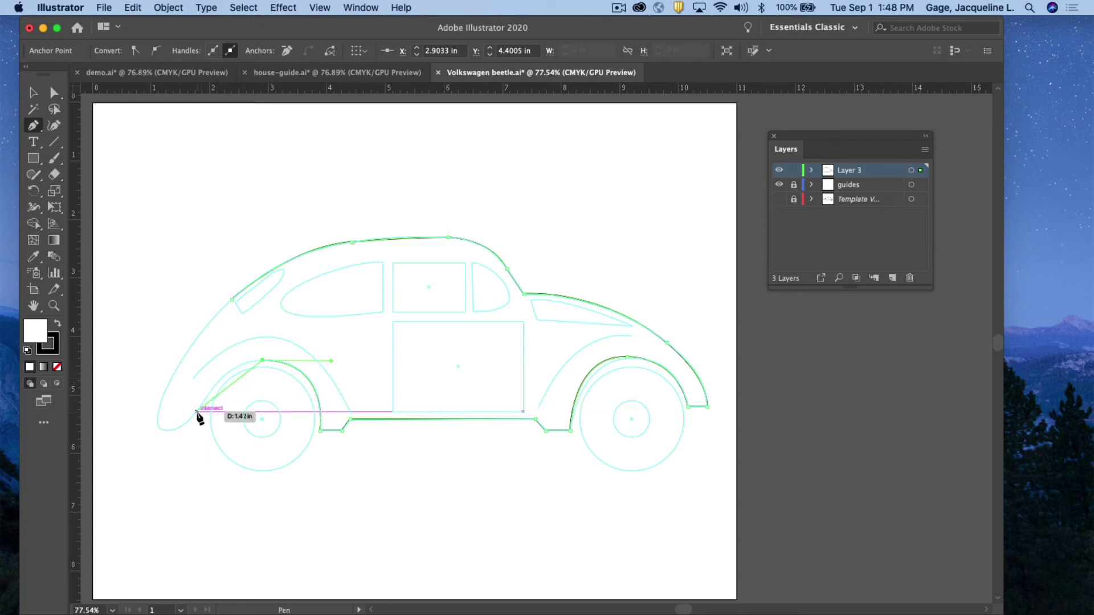
pyautogui.moveTo(197, 411); pyautogui.dragTo(171, 463)
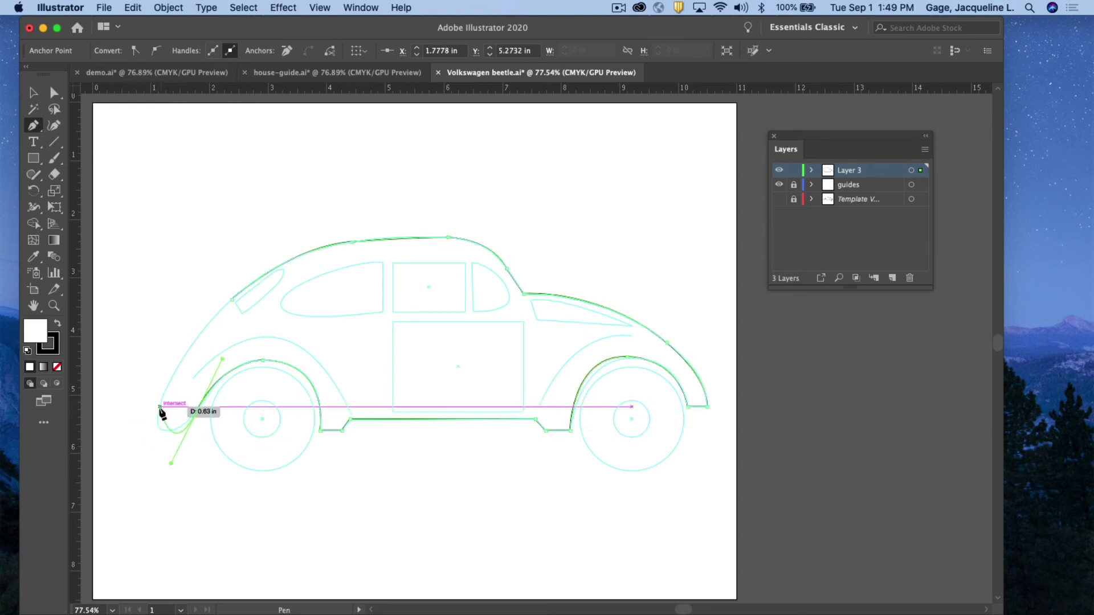
pyautogui.click(197, 412)
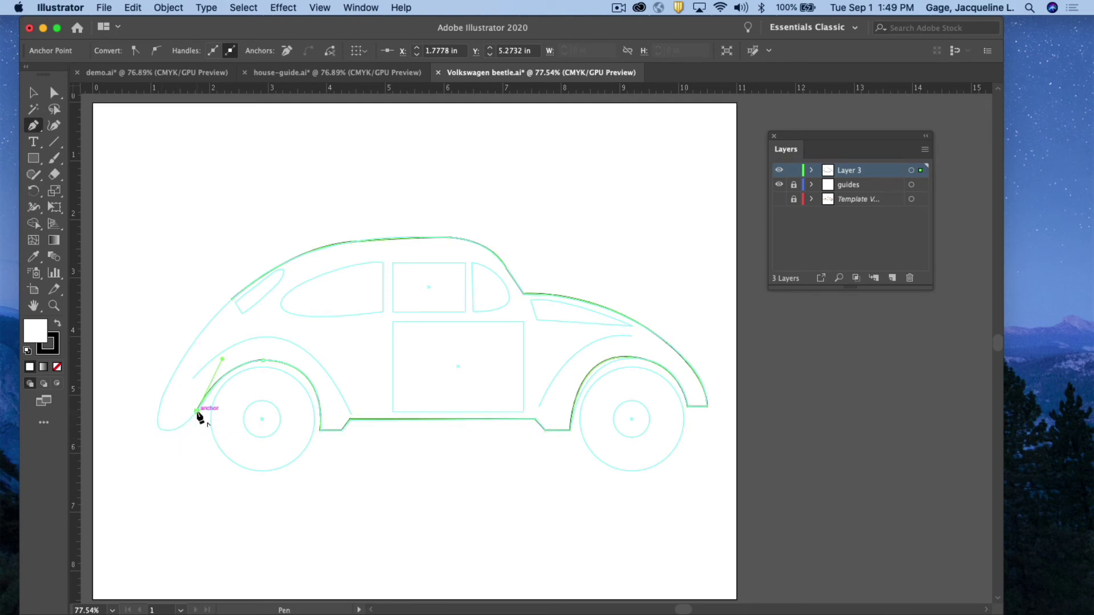
# Step: Curve the outline around the rear fender's lower tip and up the back, closing the path at the starting anchor beside the rear window
pyautogui.click(162, 429)
pyautogui.press('super+shift+a')
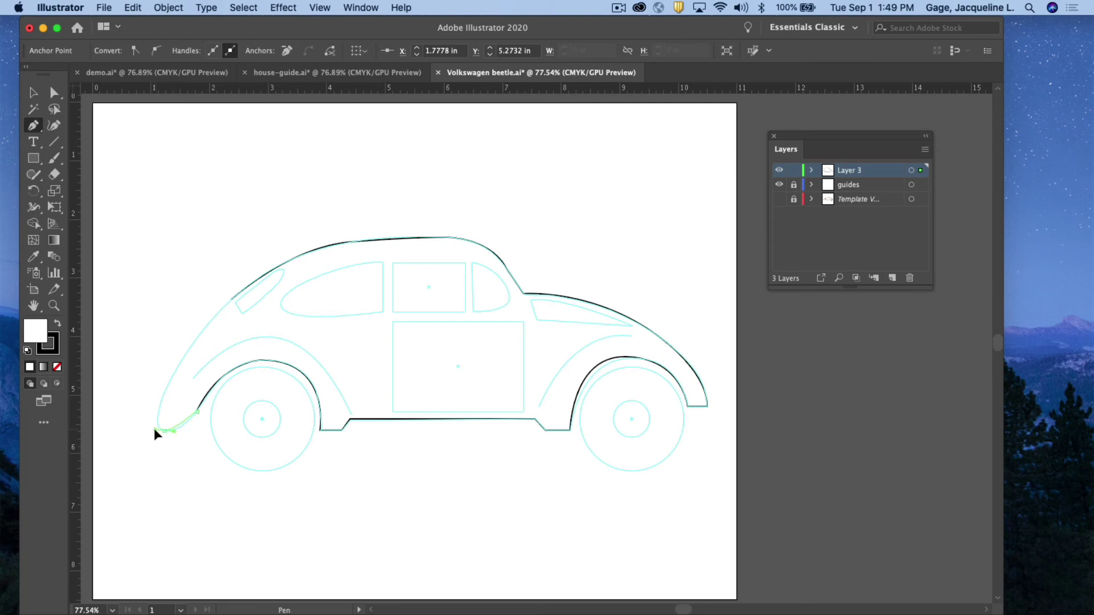
pyautogui.keyDown('super'); pyautogui.click(147, 423); pyautogui.keyUp('super')
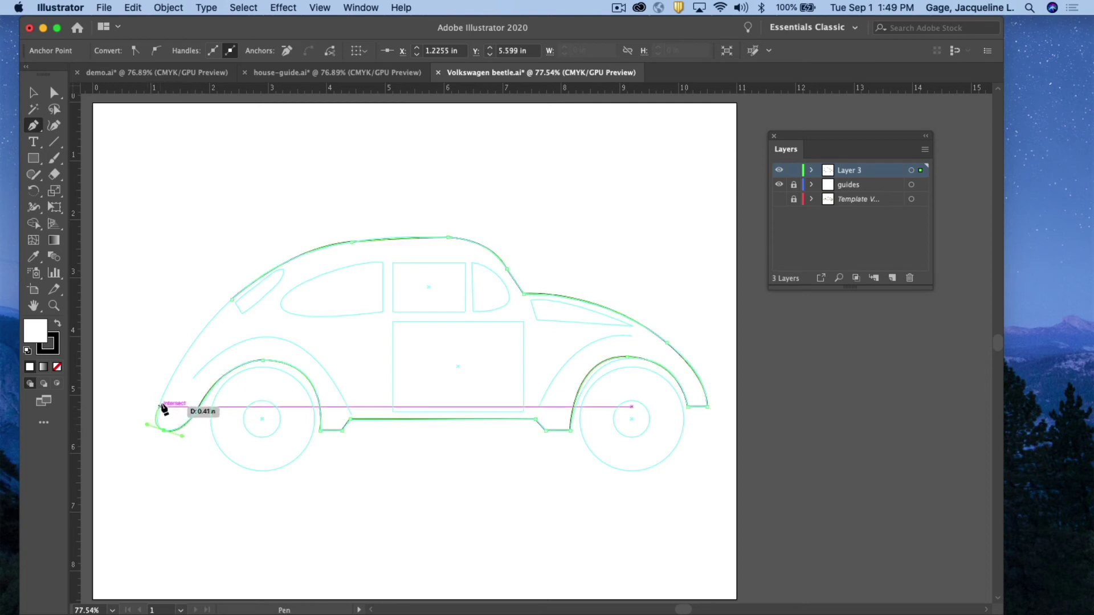
pyautogui.click(169, 379)
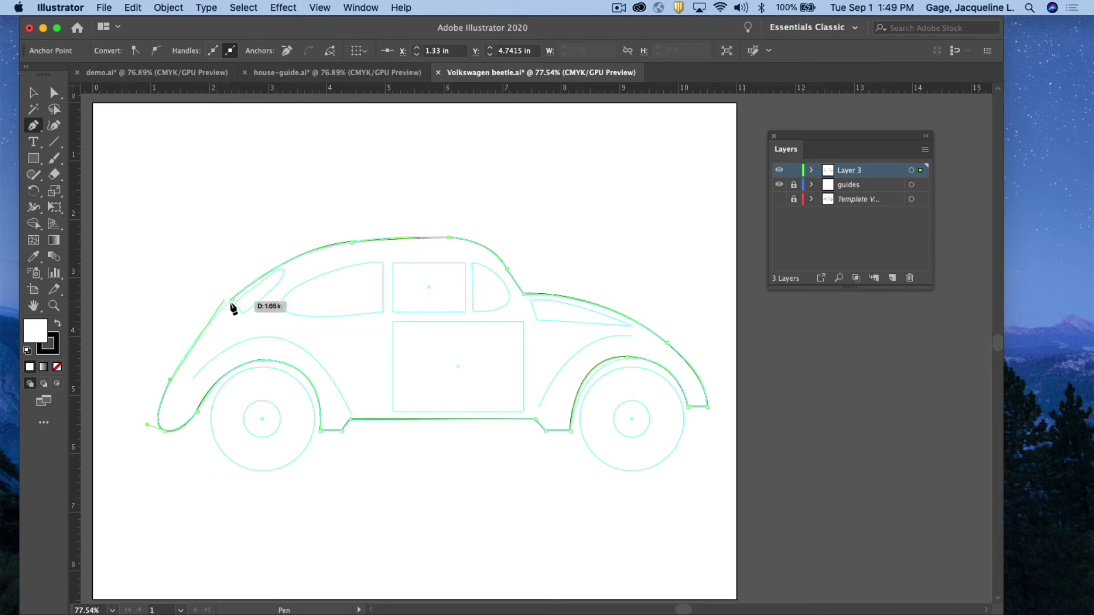
pyautogui.moveTo(232, 299); pyautogui.dragTo(261, 276)
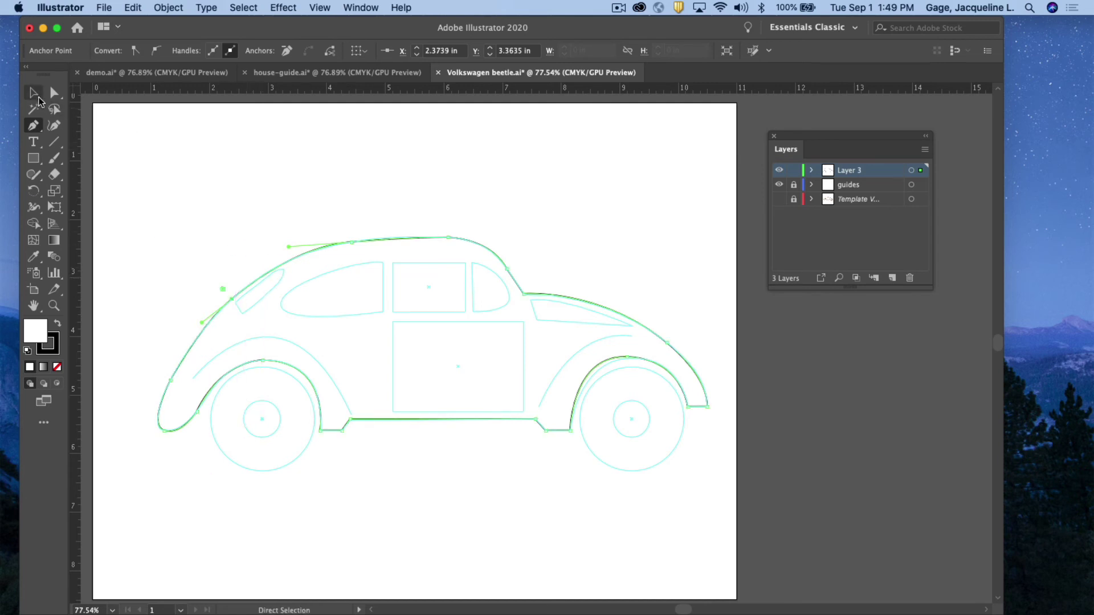
# Step: Deselect the finished car outline and hide the guides layer
pyautogui.click(34, 95)
pyautogui.click(747, 187)
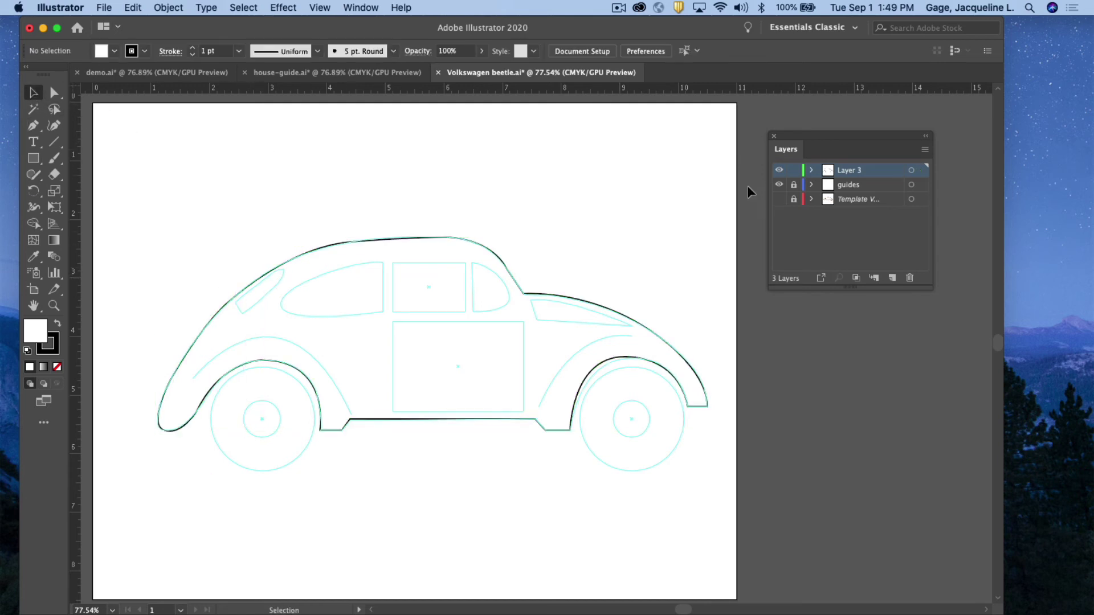
pyautogui.click(779, 184)
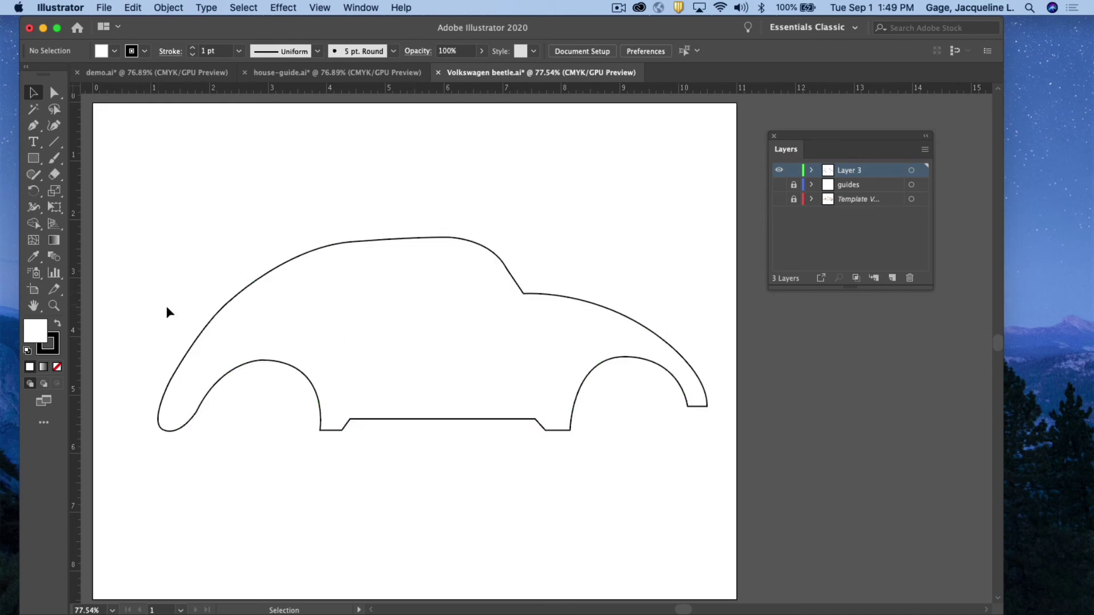
# Step: Smooth the car outline's roofline and rear curve with the Smooth tool, then deselect it
pyautogui.click(213, 317)
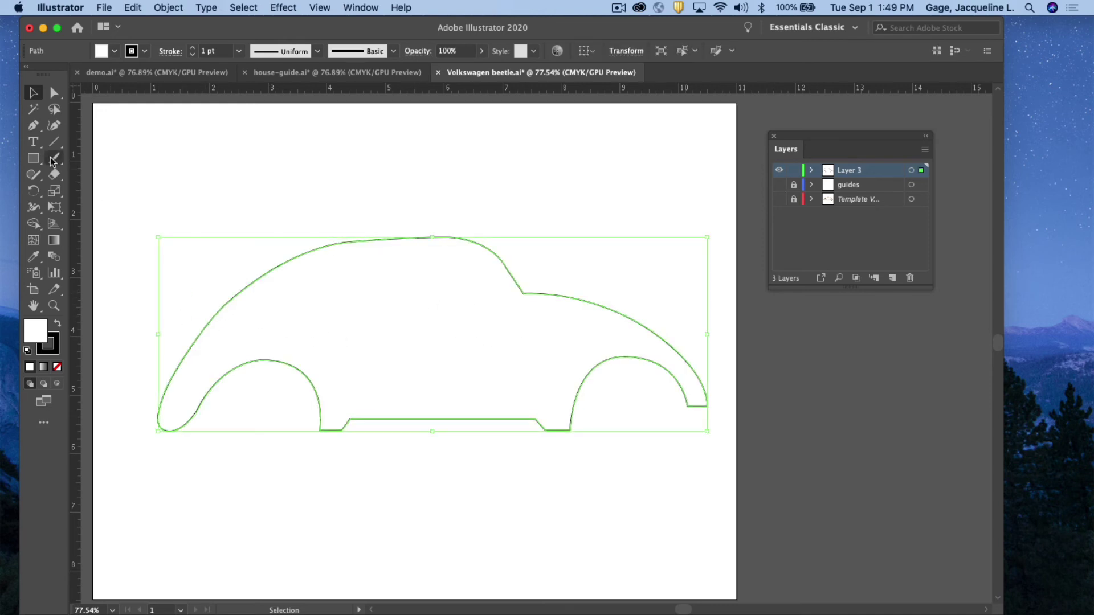
pyautogui.moveTo(35, 174); pyautogui.dragTo(78, 206)
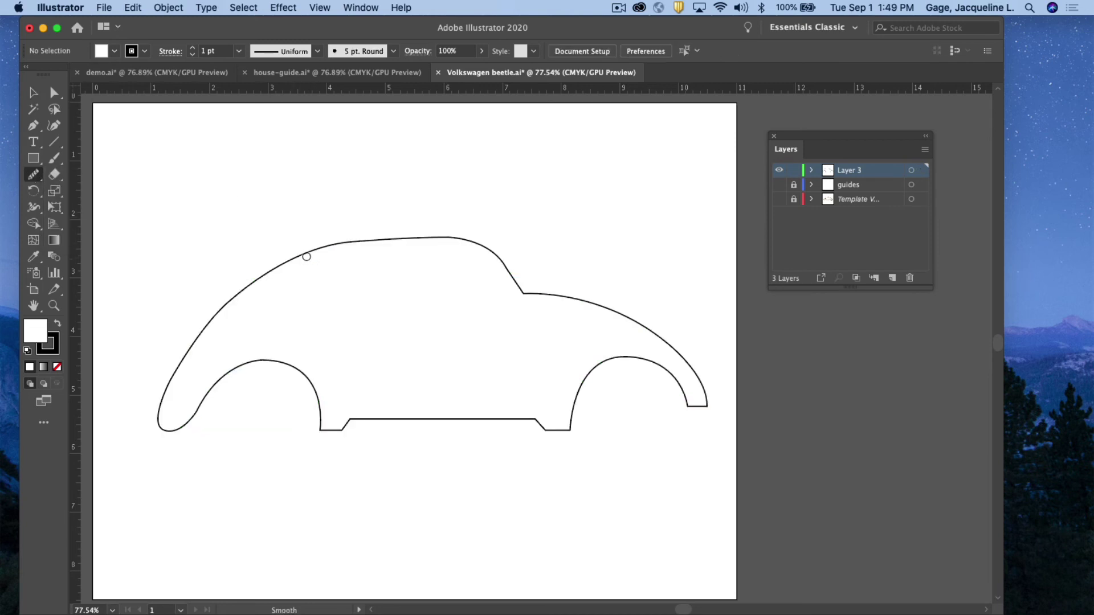
pyautogui.click(33, 93)
pyautogui.click(386, 242)
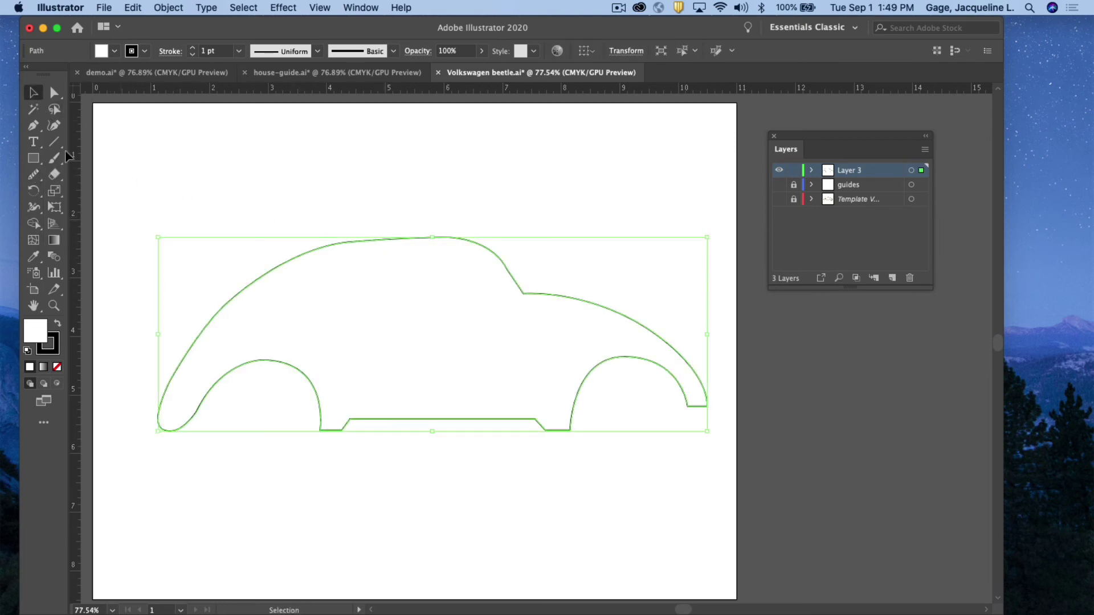
pyautogui.click(33, 175)
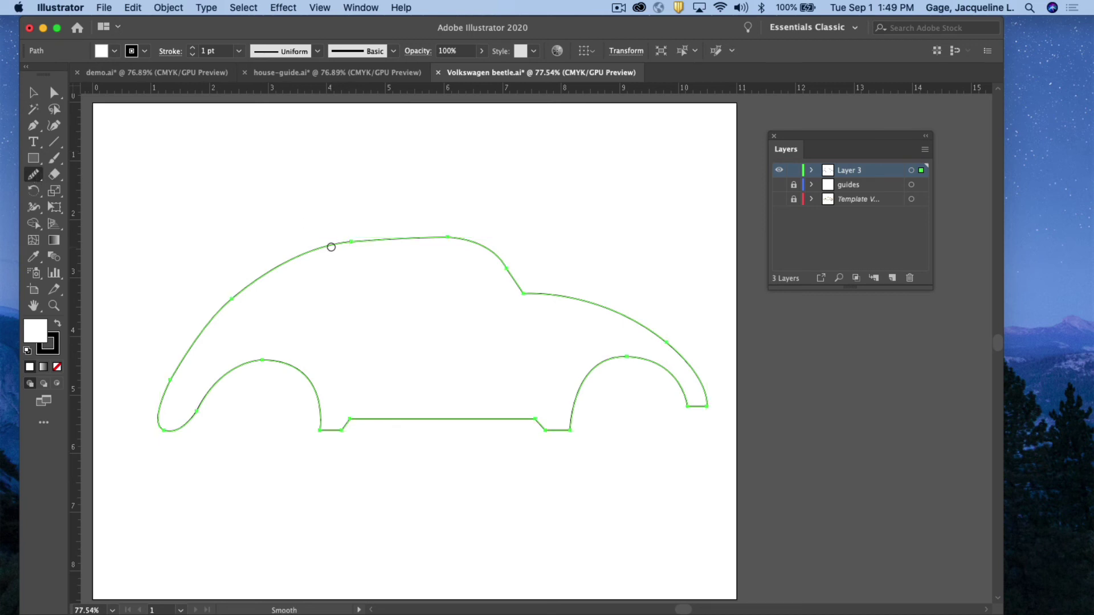
pyautogui.moveTo(354, 243); pyautogui.dragTo(470, 245)
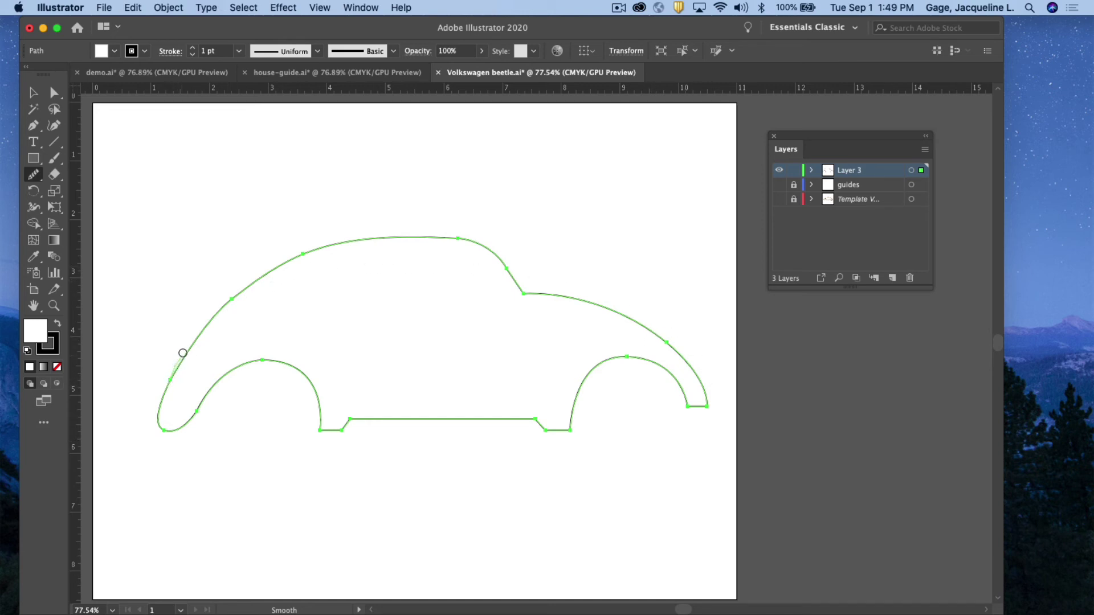
pyautogui.moveTo(247, 287); pyautogui.dragTo(256, 279)
pyautogui.click(32, 92)
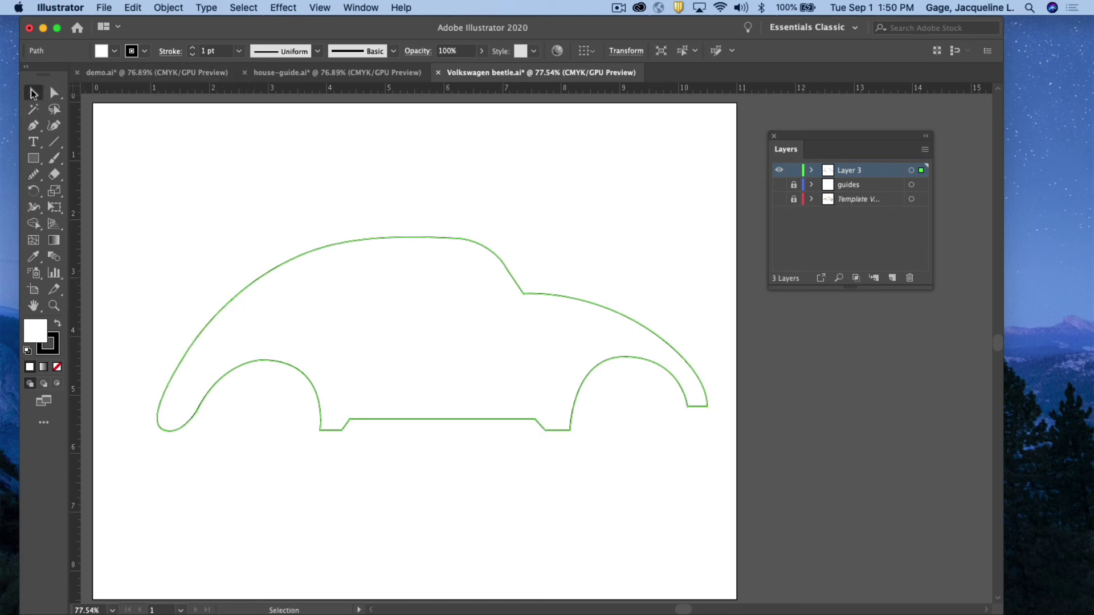
pyautogui.click(403, 157)
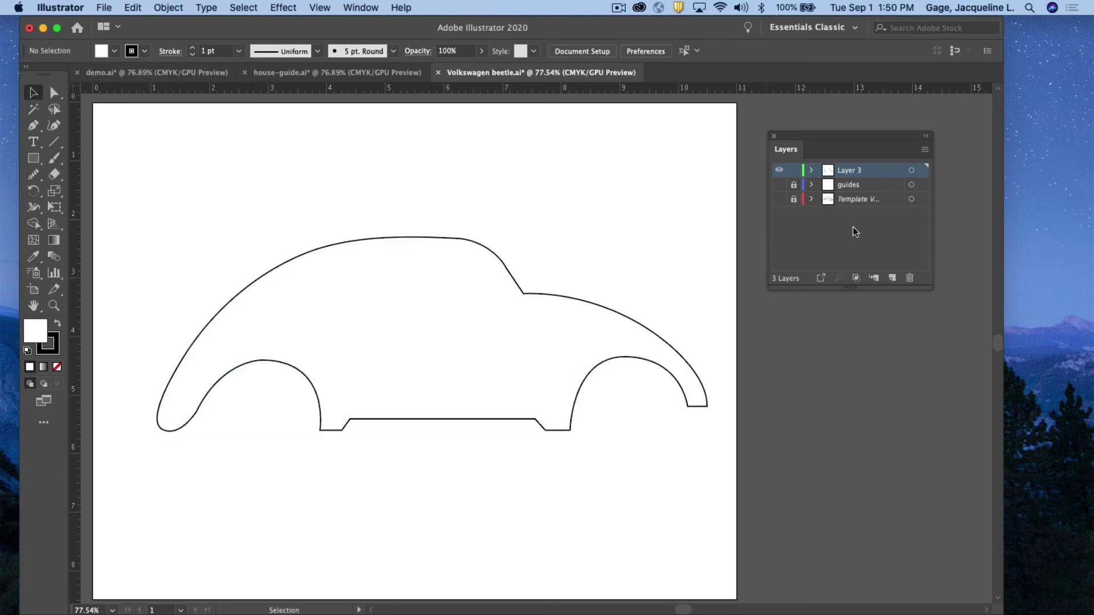
# Step: Show the guides layer and draw a circle with the Ellipse tool, moving it onto the rear wheel's outer guide
pyautogui.click(779, 185)
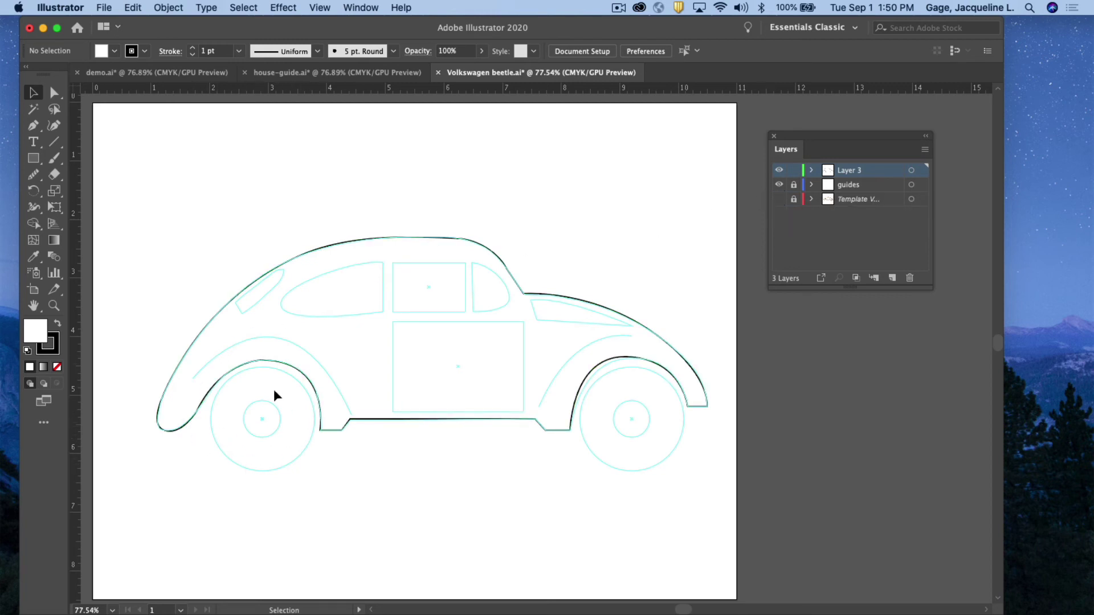
pyautogui.moveTo(33, 158); pyautogui.dragTo(72, 190)
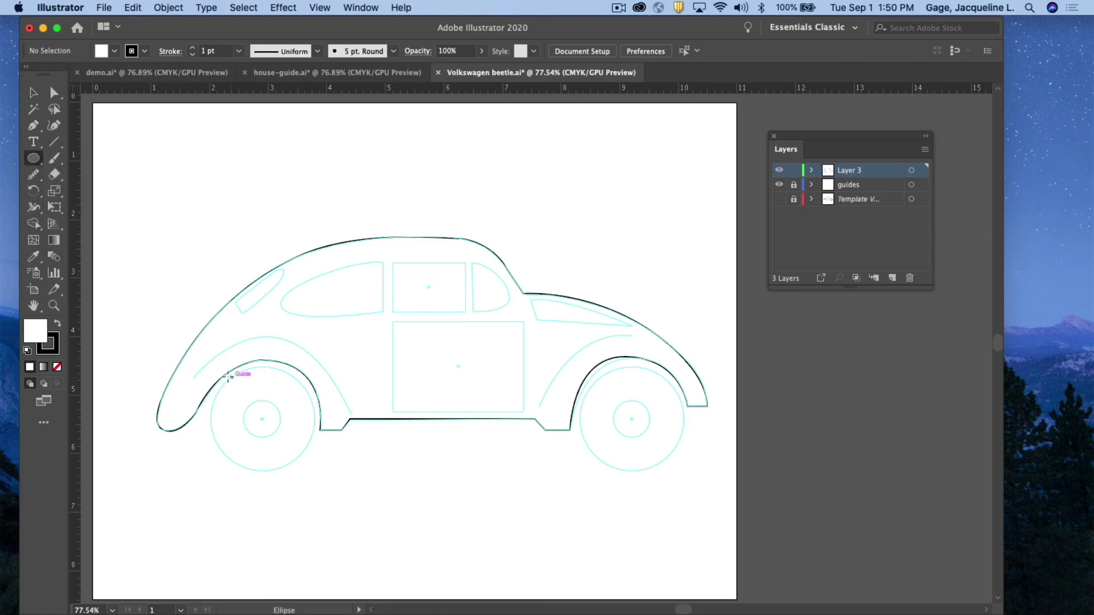
pyautogui.moveTo(226, 381); pyautogui.dragTo(314, 485)
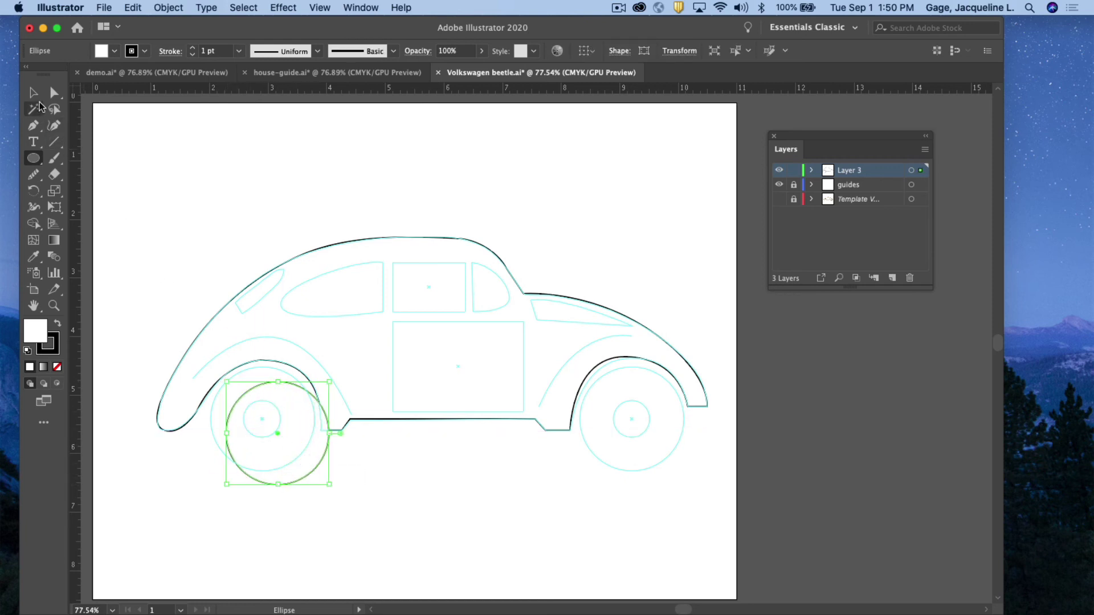
pyautogui.click(34, 94)
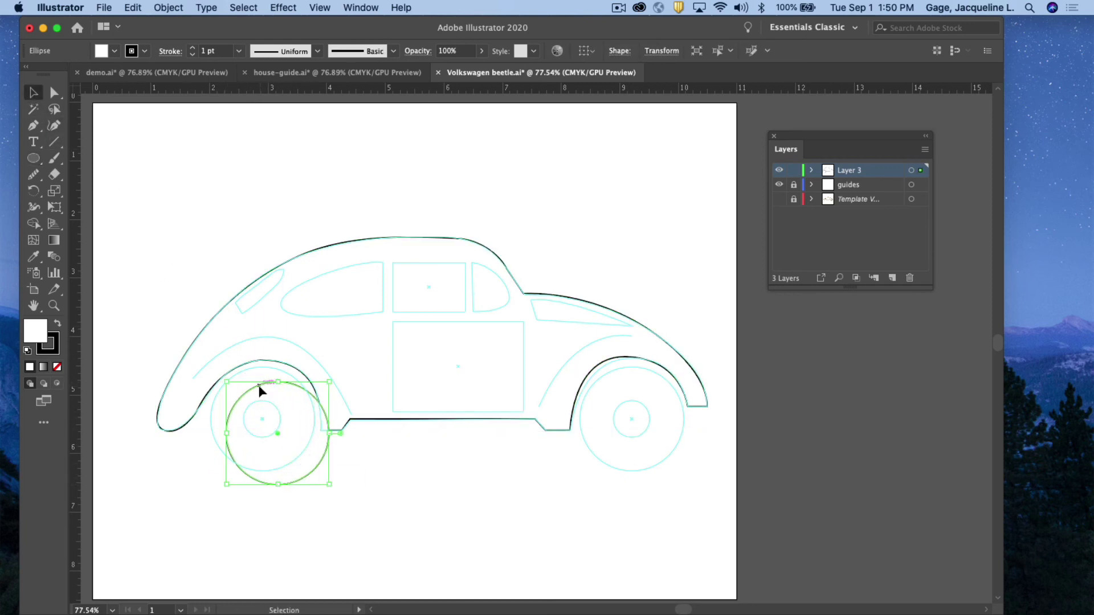
pyautogui.moveTo(259, 390); pyautogui.dragTo(244, 375)
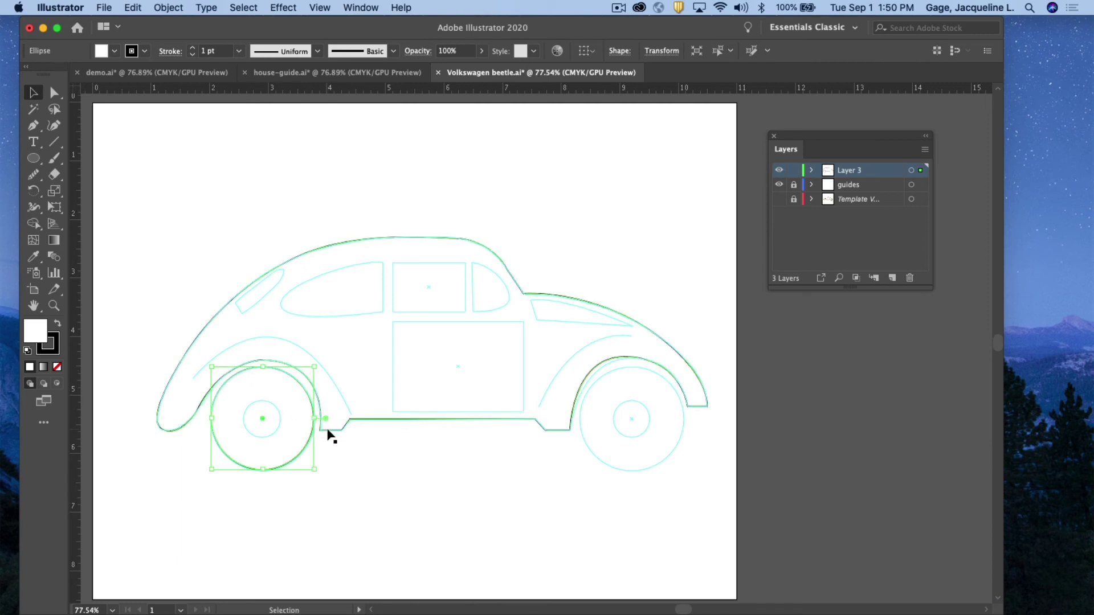
# Step: Draw a hubcap circle from the rear wheel's center to match the inner guide, then deselect it
pyautogui.click(35, 158)
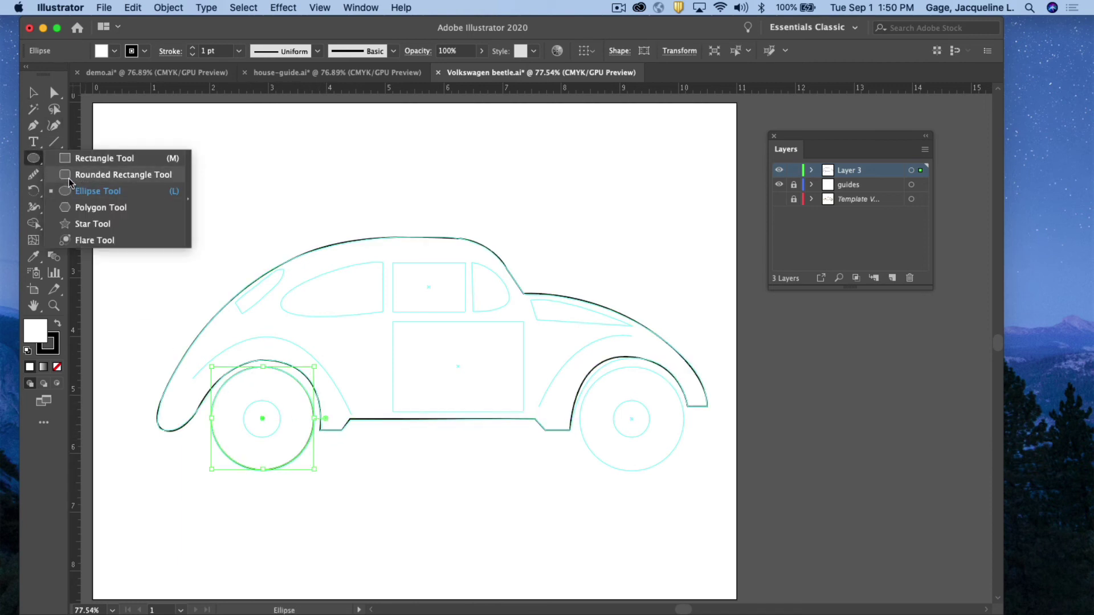
pyautogui.click(75, 191)
pyautogui.moveTo(262, 419); pyautogui.dragTo(280, 438)
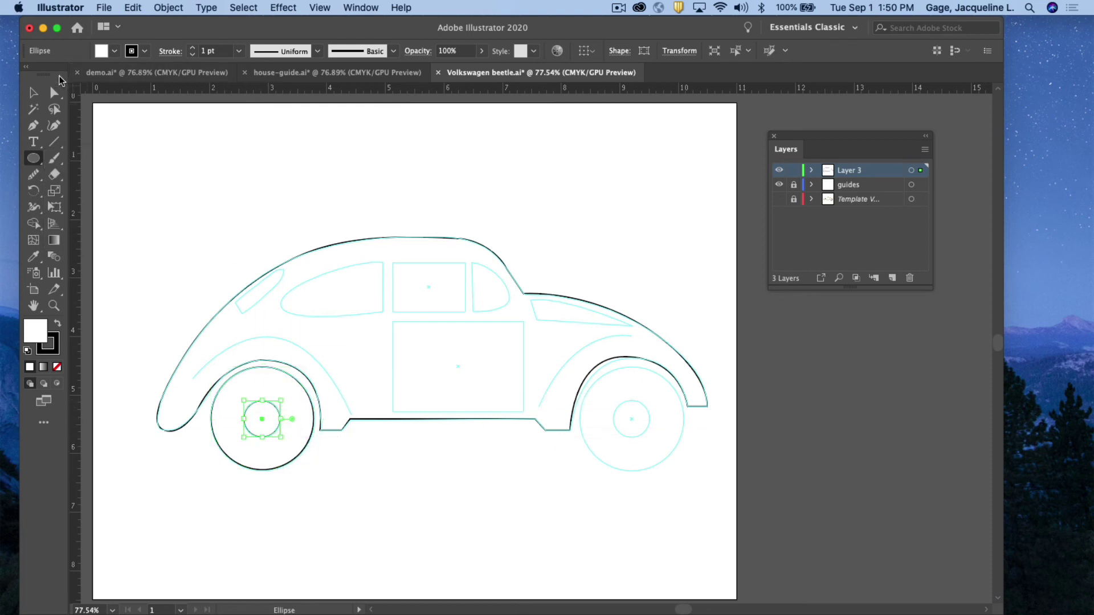
pyautogui.press('v')
pyautogui.click(467, 474)
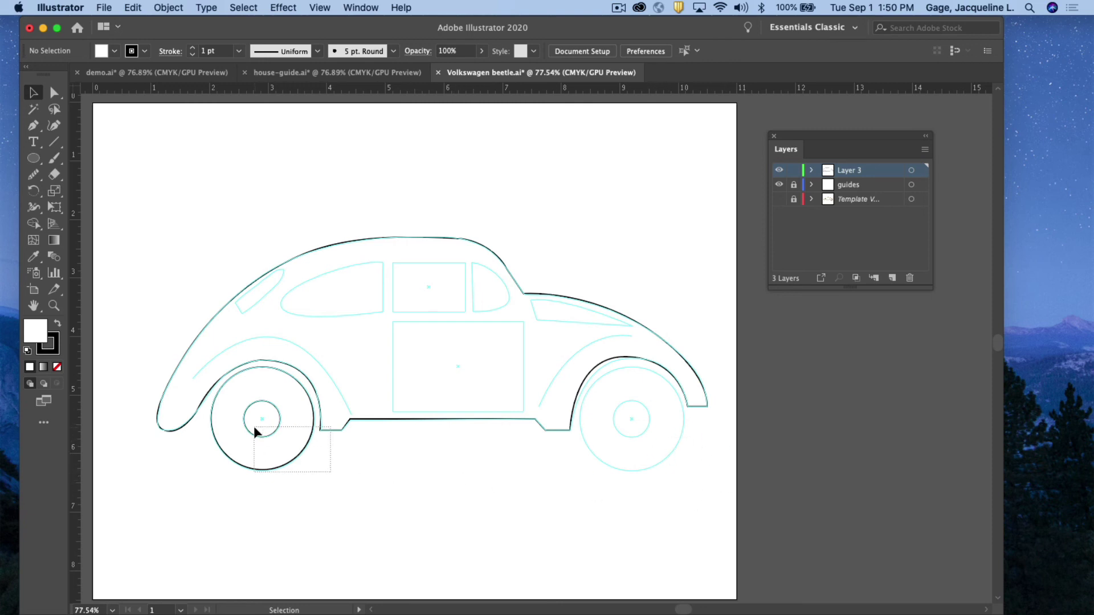
# Step: Copy and paste the rear wheel's two circles together, and move the copy onto the front wheel guide
pyautogui.moveTo(242, 460); pyautogui.dragTo(244, 462)
pyautogui.click(261, 508)
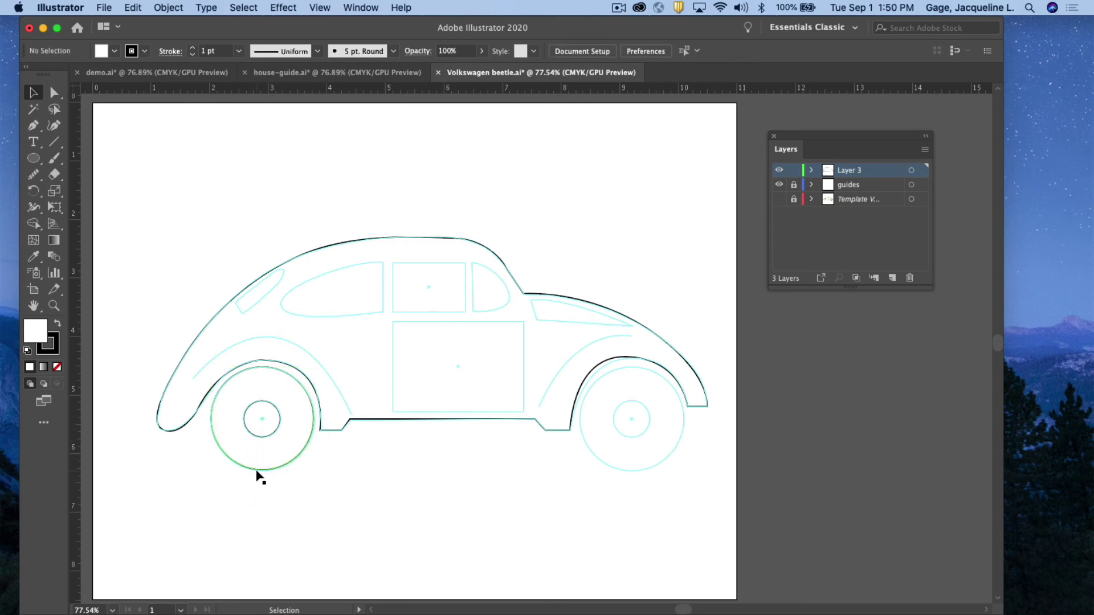
pyautogui.click(256, 471)
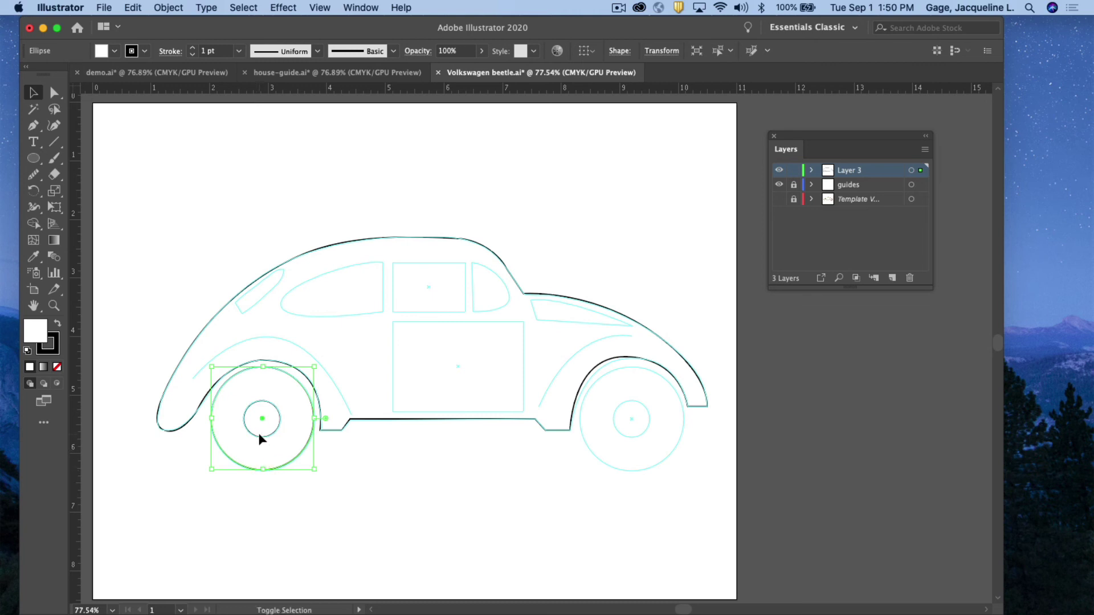
pyautogui.click(131, 8)
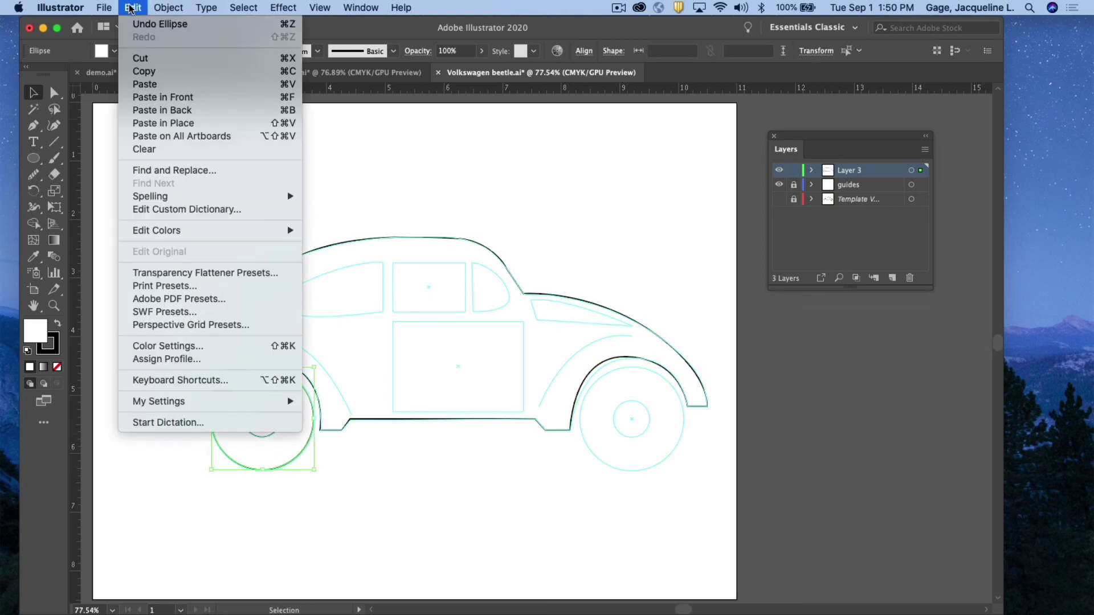
pyautogui.click(144, 70)
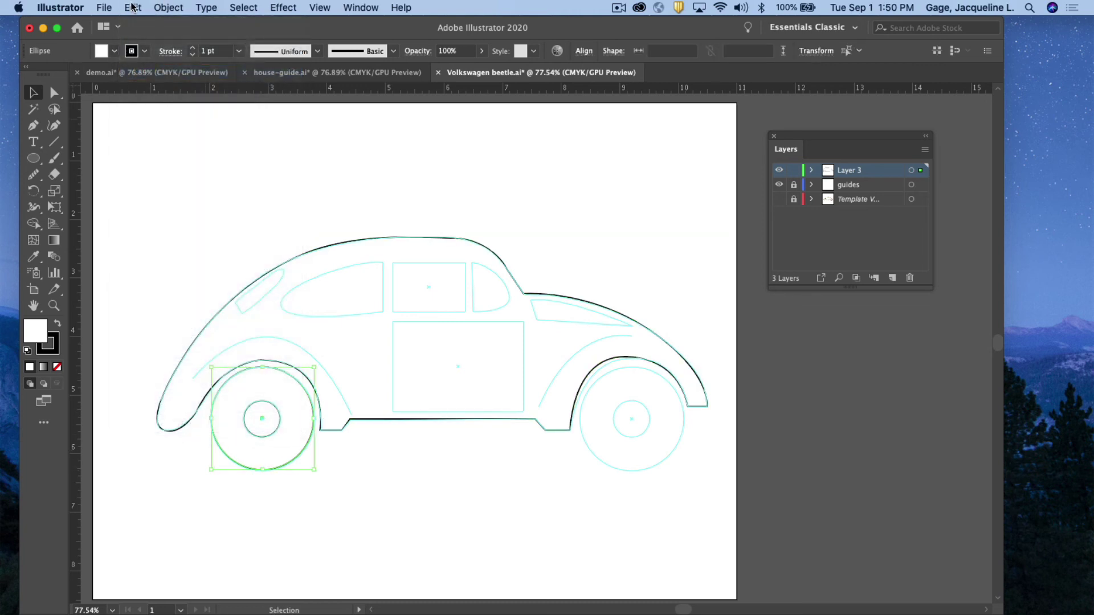
pyautogui.click(133, 8)
pyautogui.click(145, 84)
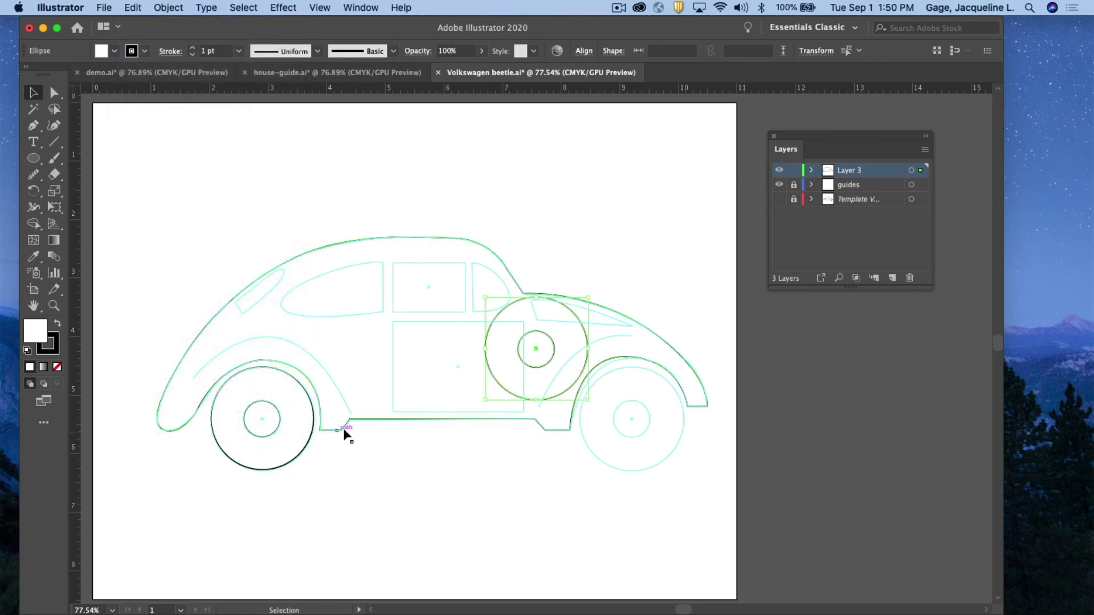
pyautogui.moveTo(573, 386); pyautogui.dragTo(670, 458)
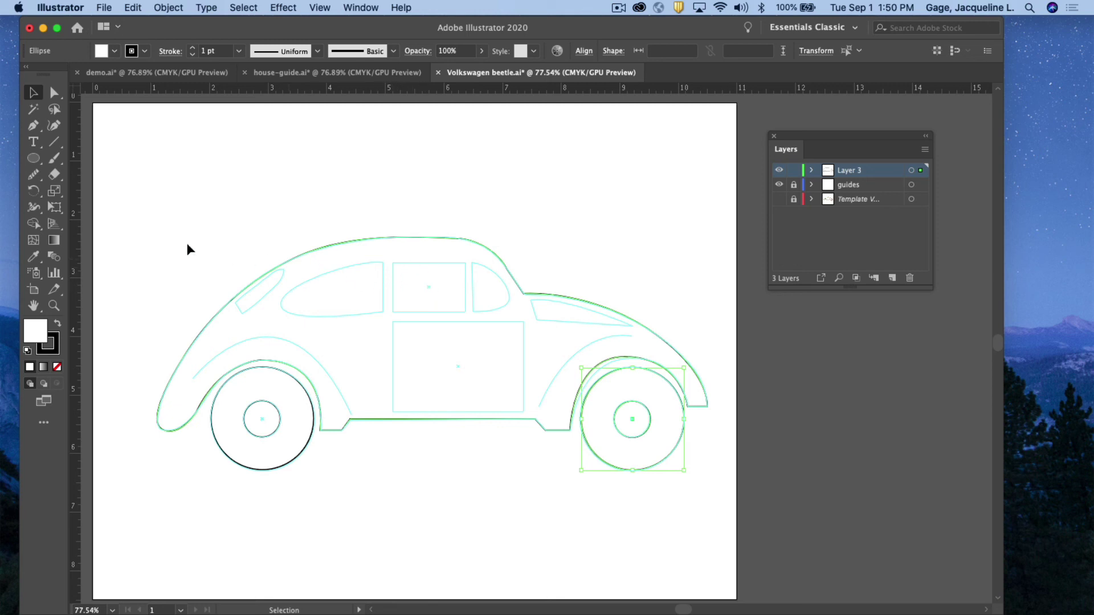
# Step: Trace the large rear side window guide with the Pen tool as a closed shape with a curved rear end
pyautogui.click(36, 129)
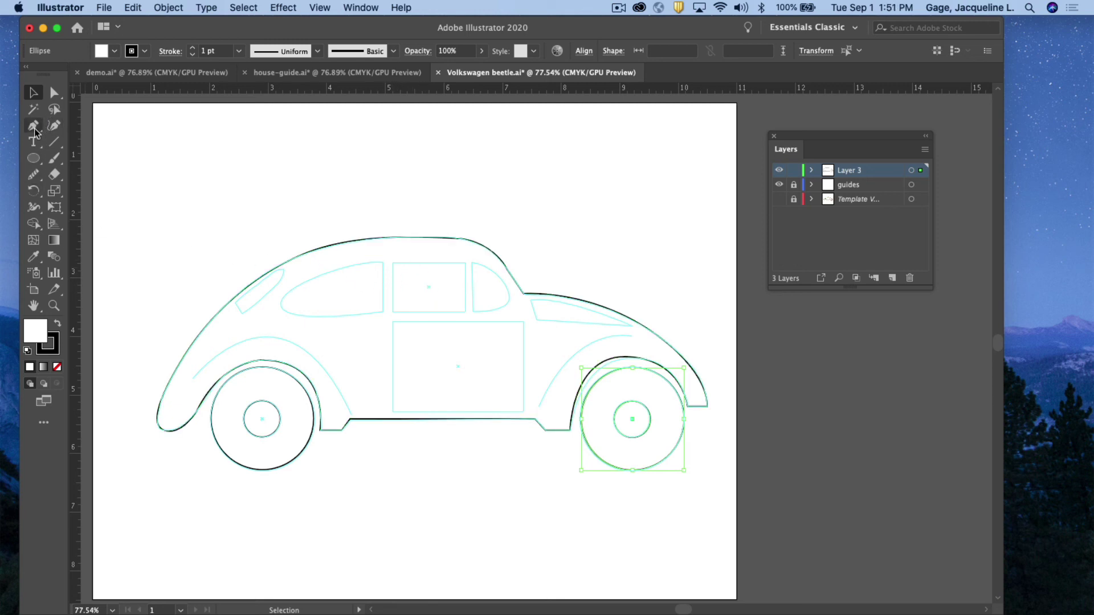
pyautogui.click(383, 262)
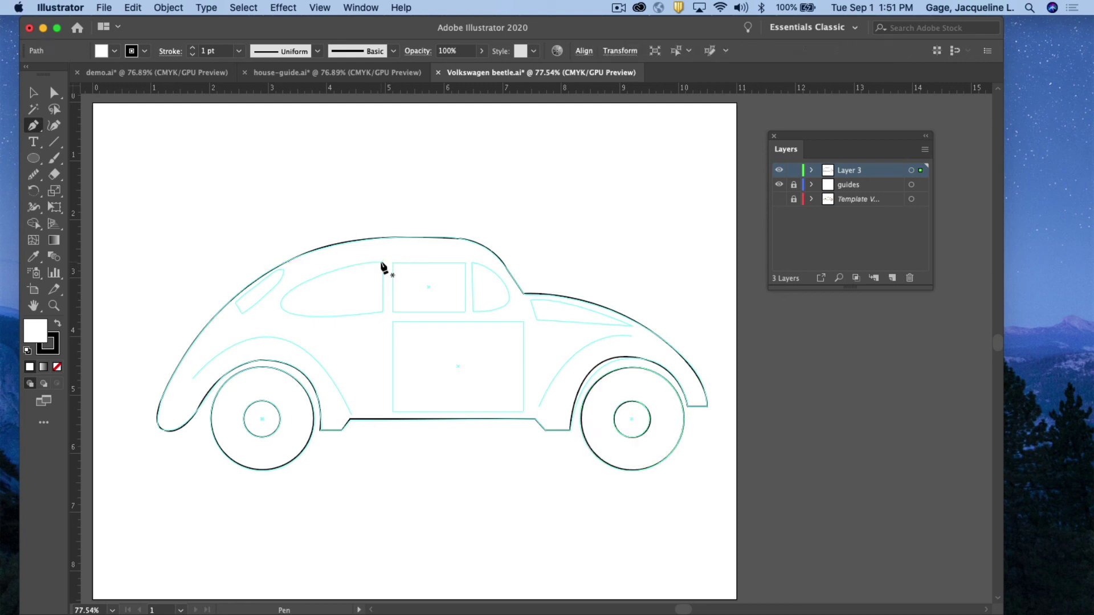
pyautogui.click(383, 312)
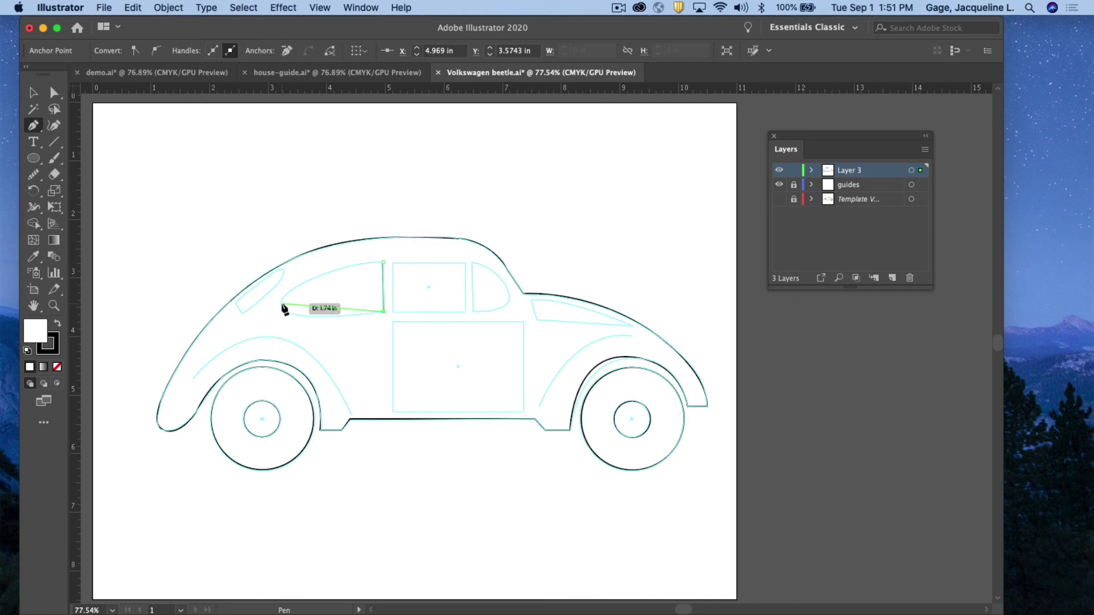
pyautogui.moveTo(283, 306); pyautogui.dragTo(280, 280)
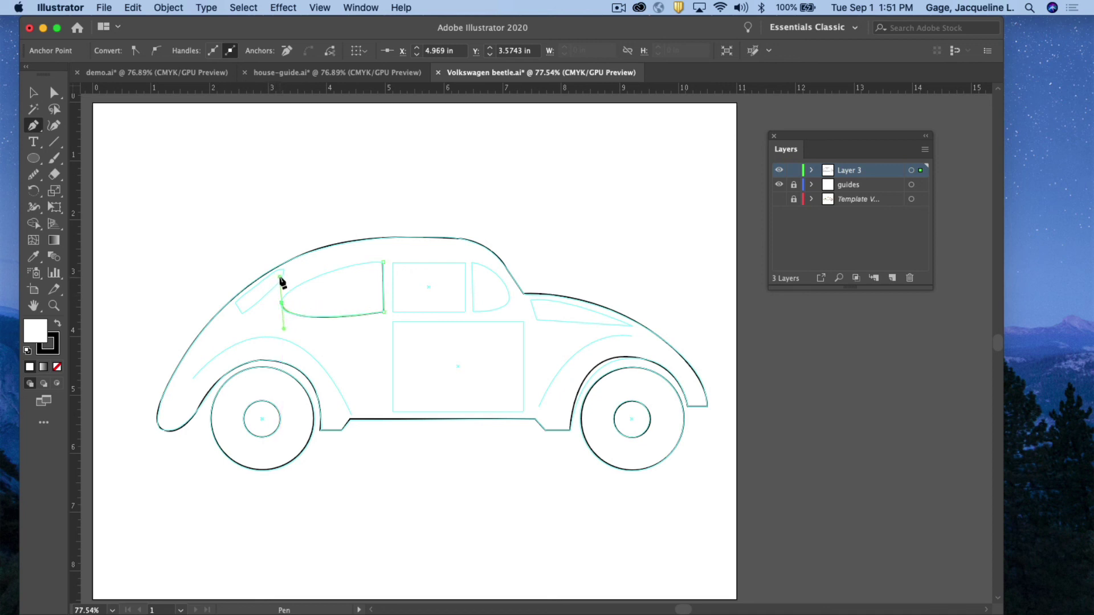
pyautogui.click(383, 264)
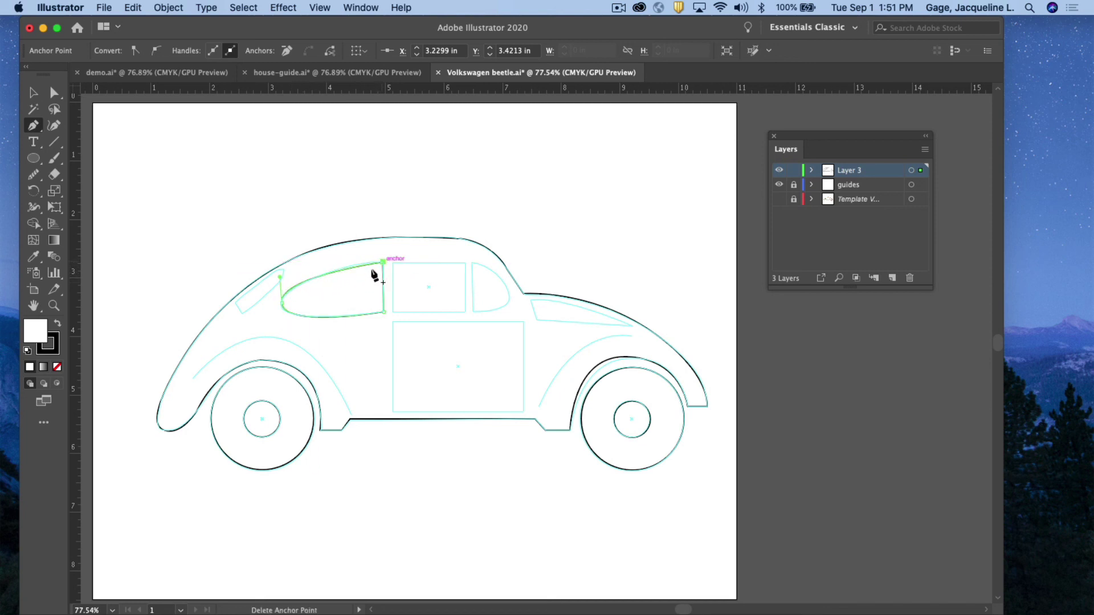
# Step: Trace the small front side window guide with the Pen tool, curving its front edge and closing the path at the upper corner
pyautogui.click(471, 264)
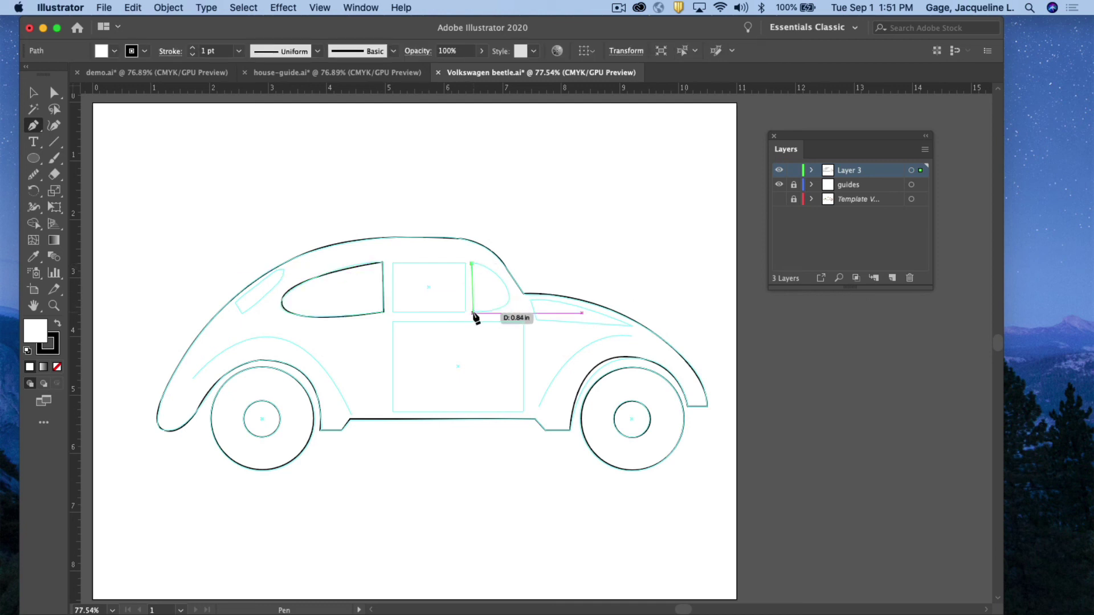
pyautogui.click(473, 312)
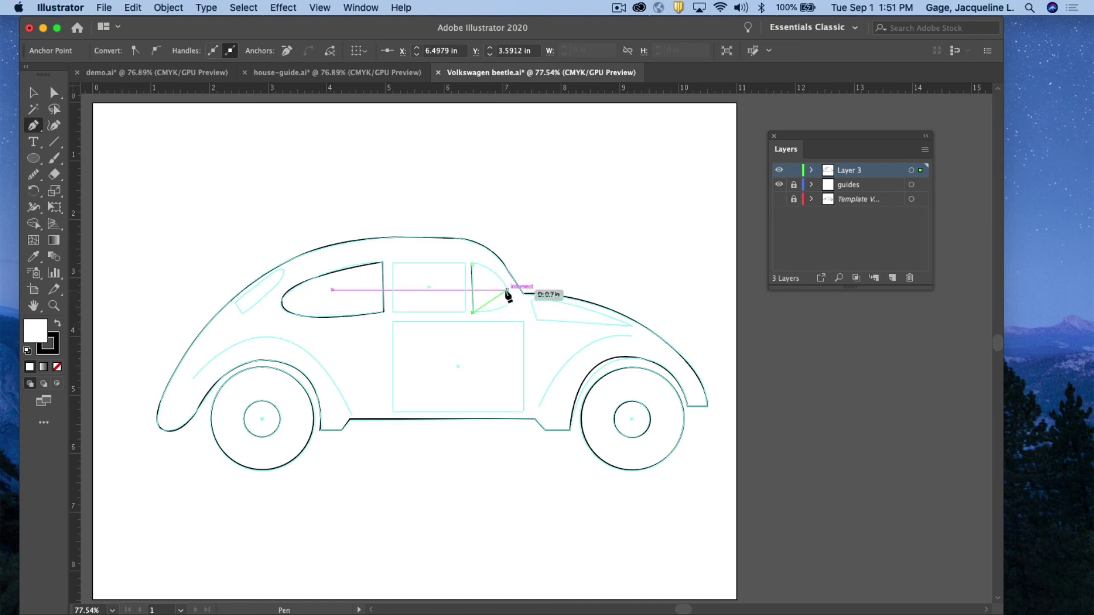
pyautogui.click(506, 288)
pyautogui.moveTo(506, 278); pyautogui.dragTo(491, 263)
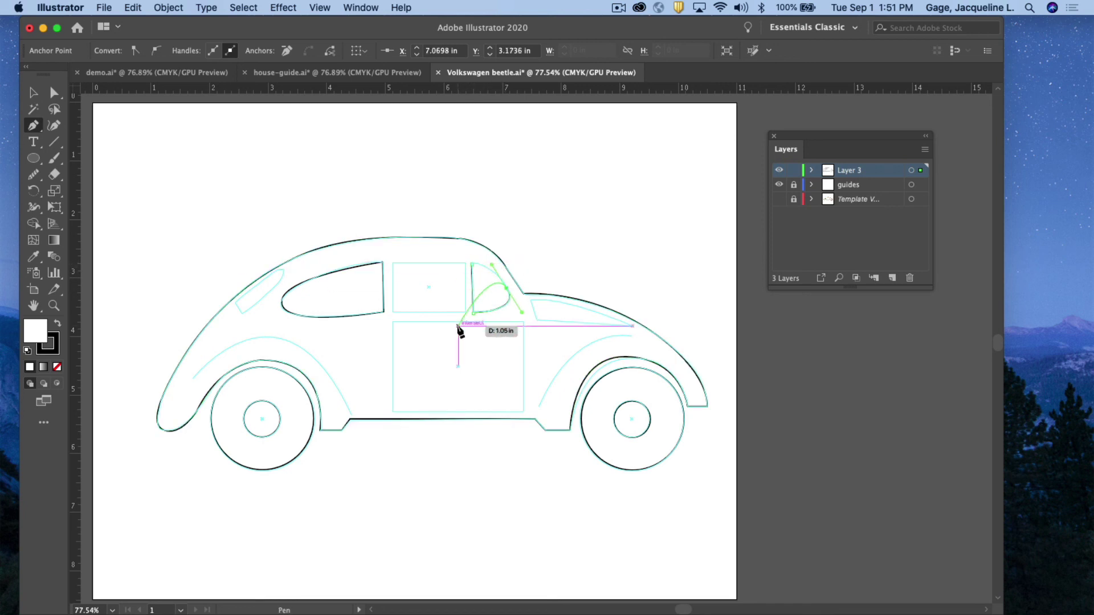
pyautogui.click(470, 263)
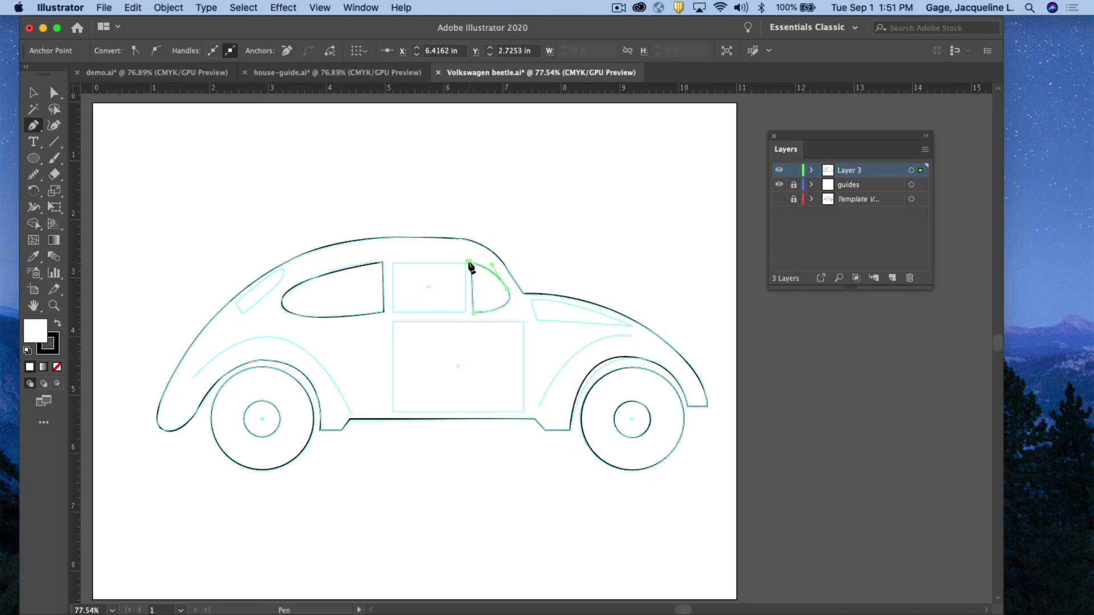
pyautogui.click(470, 265)
pyautogui.click(472, 266)
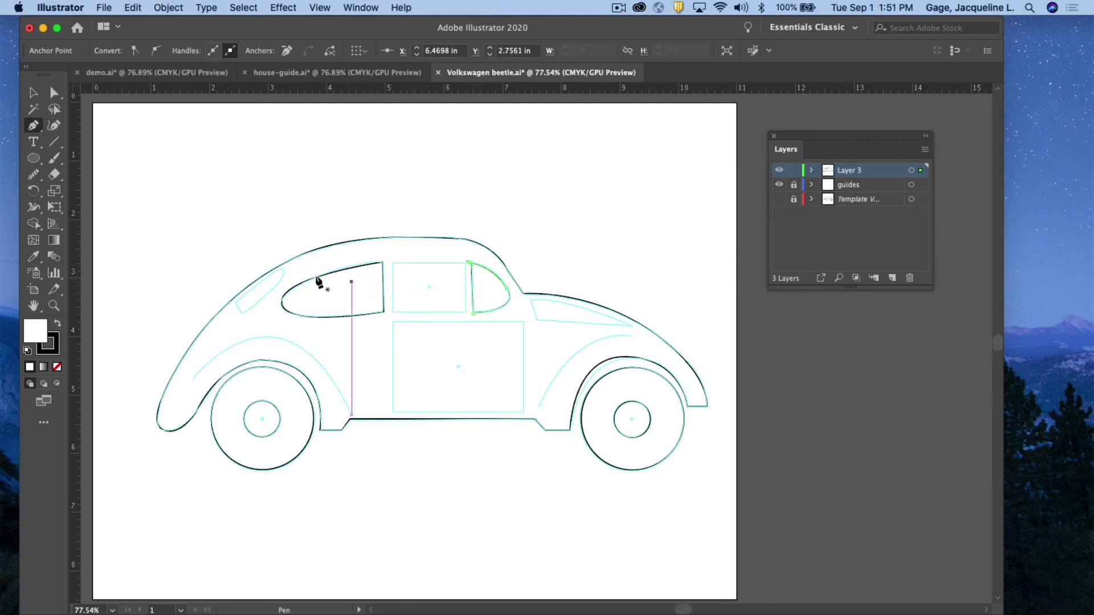
# Step: Delete the stray anchor point at the front side window's upper corner and move the remaining corner point onto the guide
pyautogui.click(33, 93)
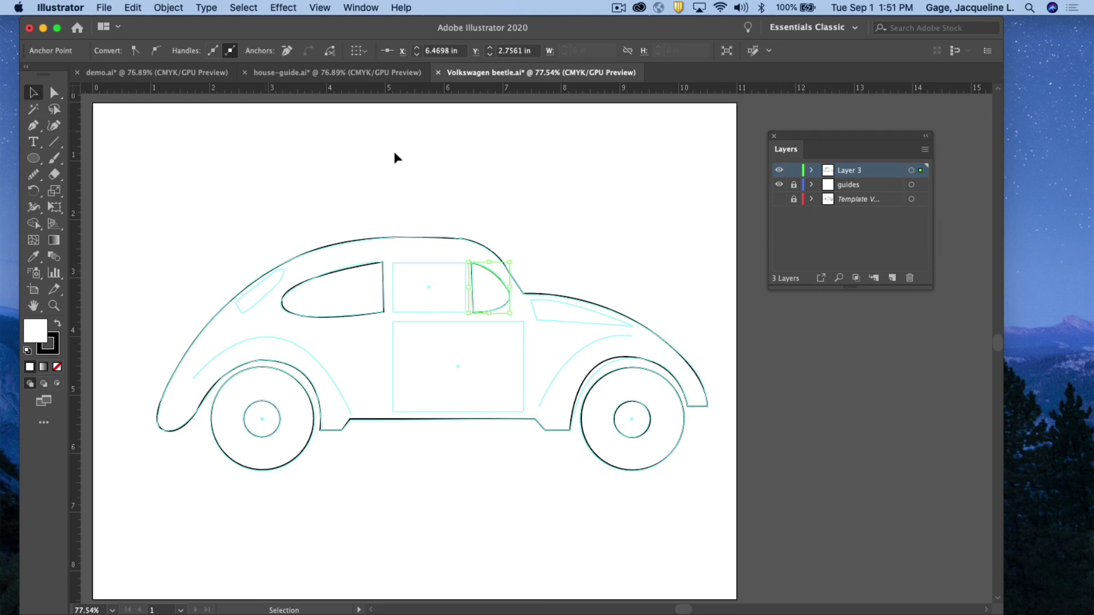
pyautogui.click(647, 240)
pyautogui.click(487, 271)
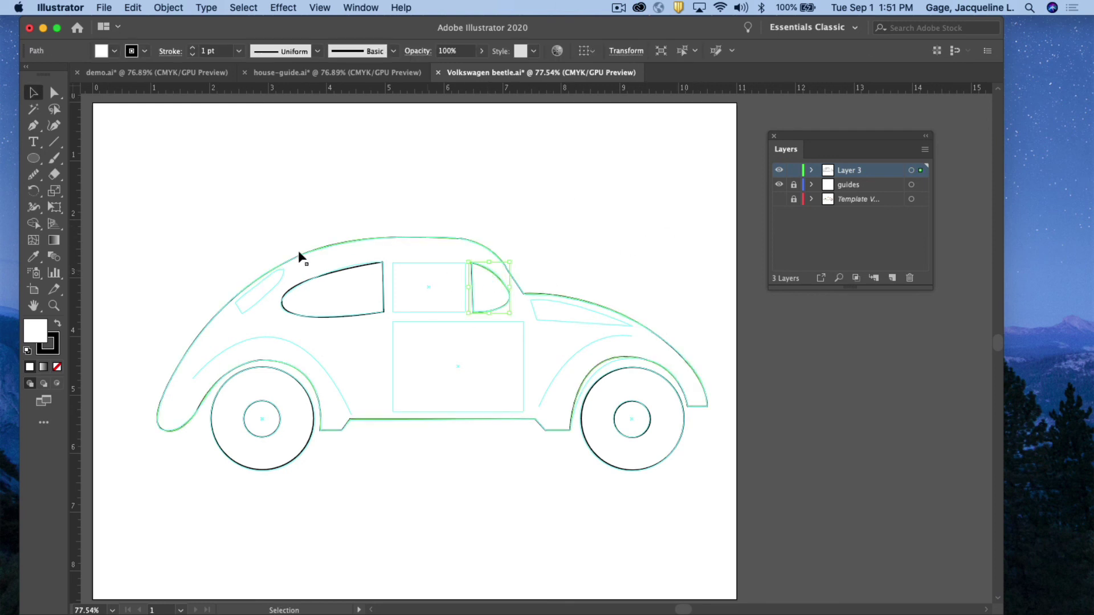
pyautogui.click(53, 306)
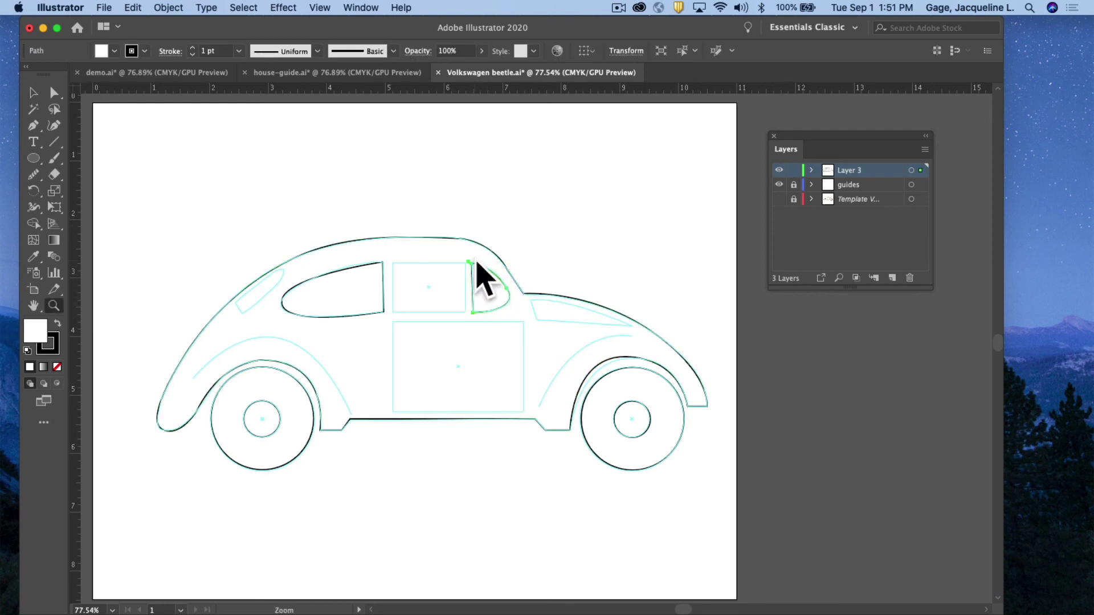
pyautogui.moveTo(463, 250); pyautogui.dragTo(670, 589)
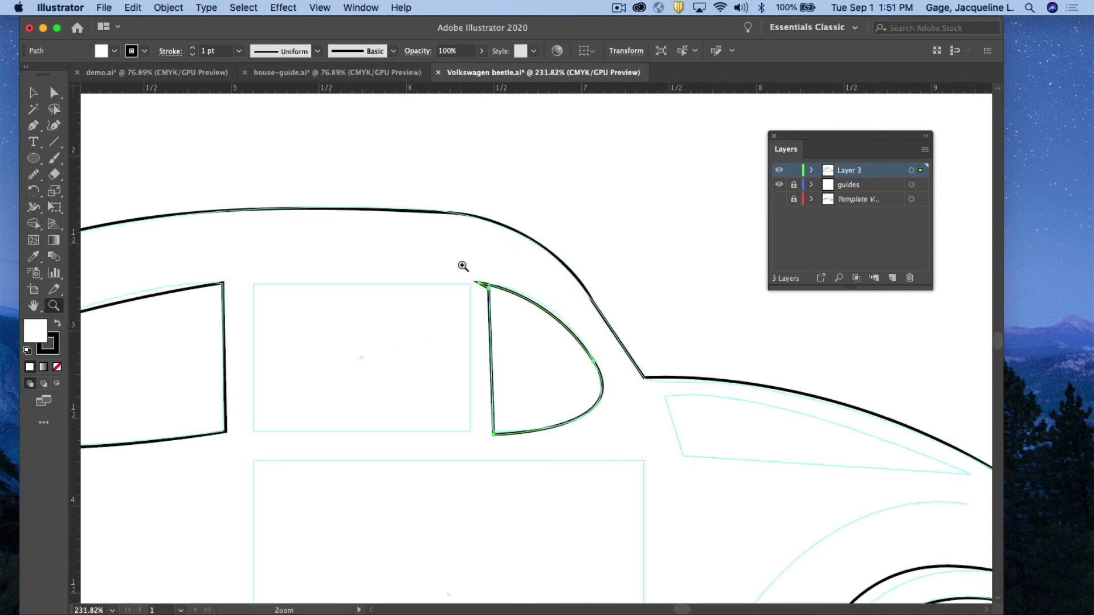
pyautogui.moveTo(462, 266); pyautogui.dragTo(593, 536)
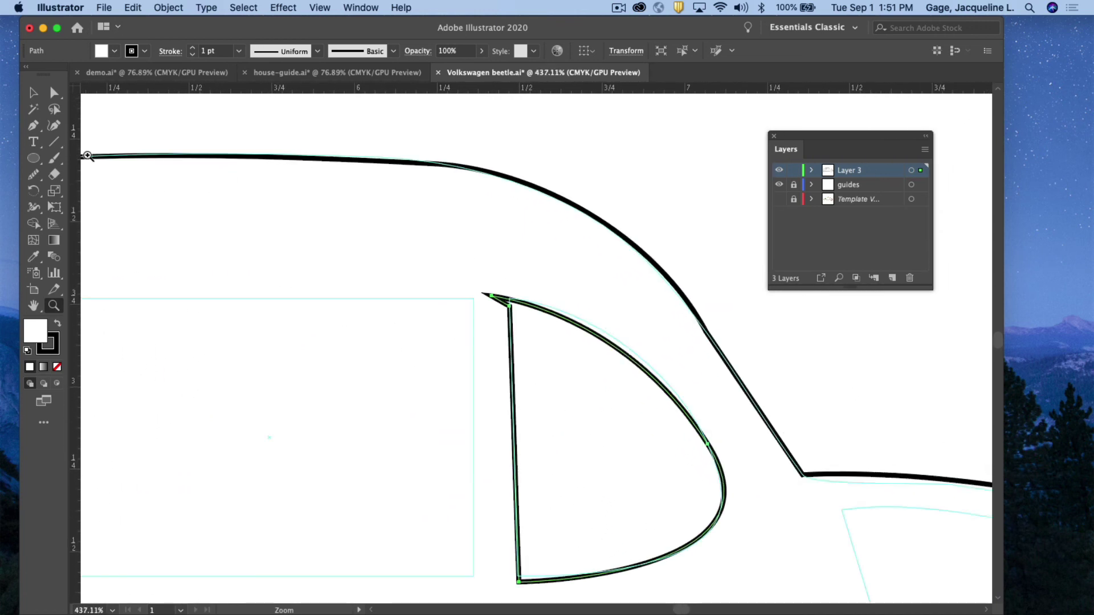
pyautogui.click(33, 127)
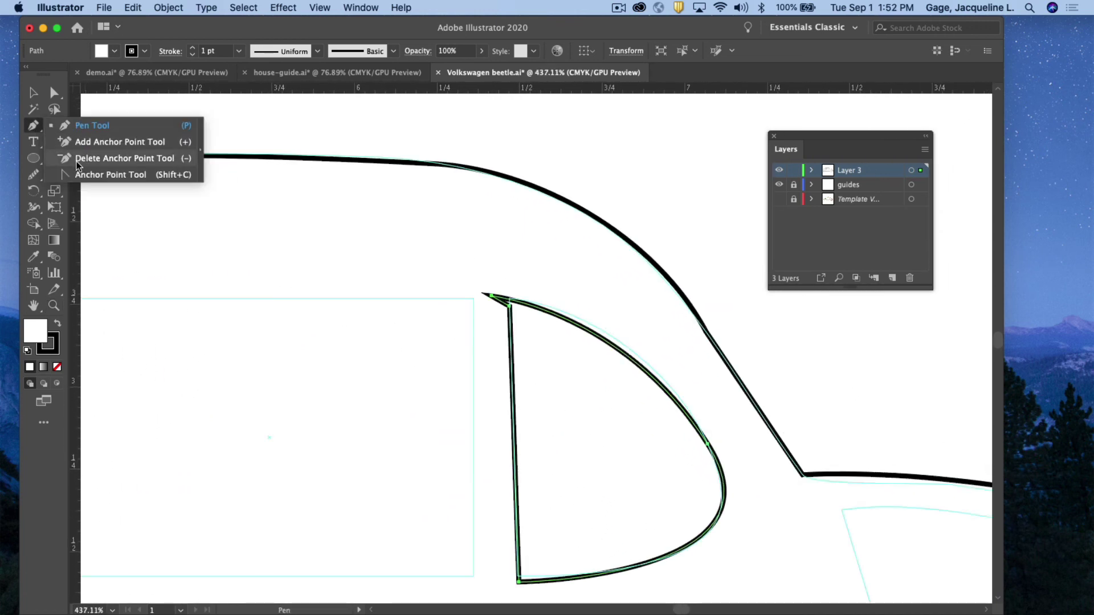
pyautogui.click(77, 160)
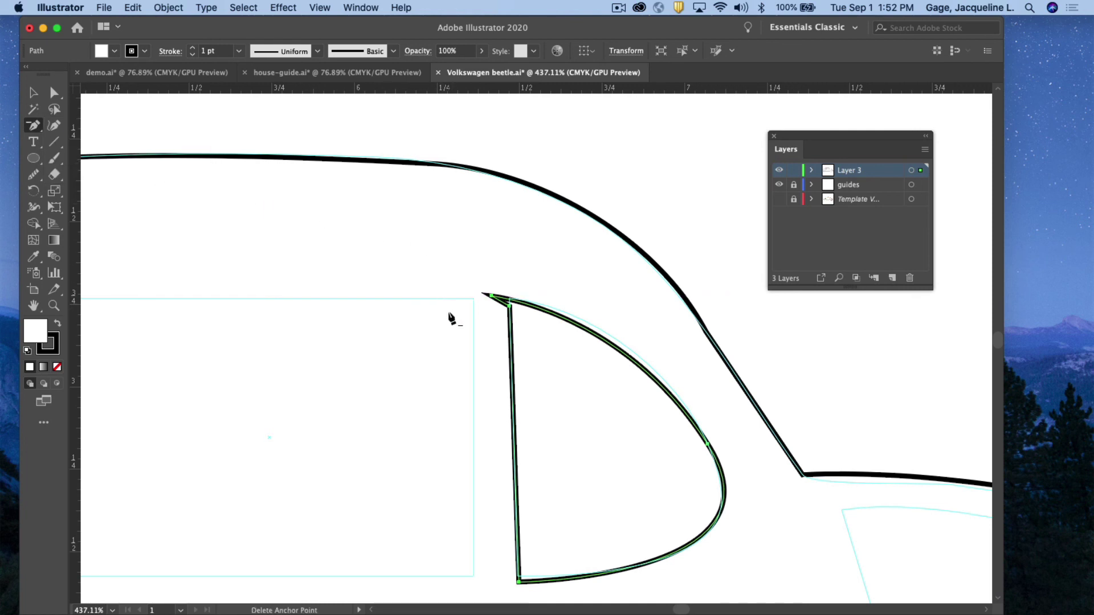
pyautogui.click(491, 295)
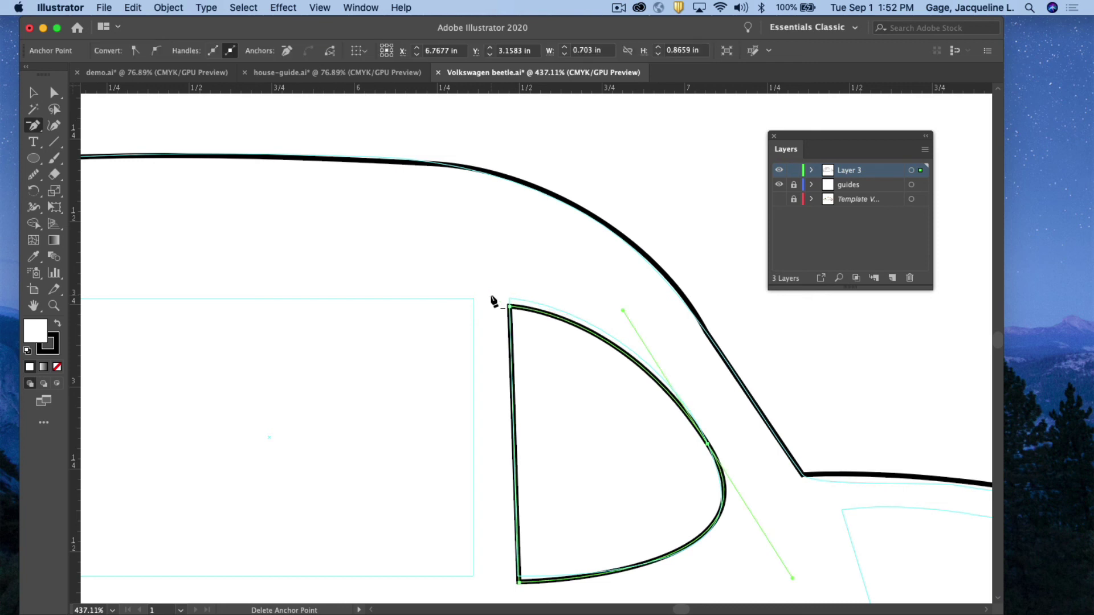
pyautogui.click(54, 93)
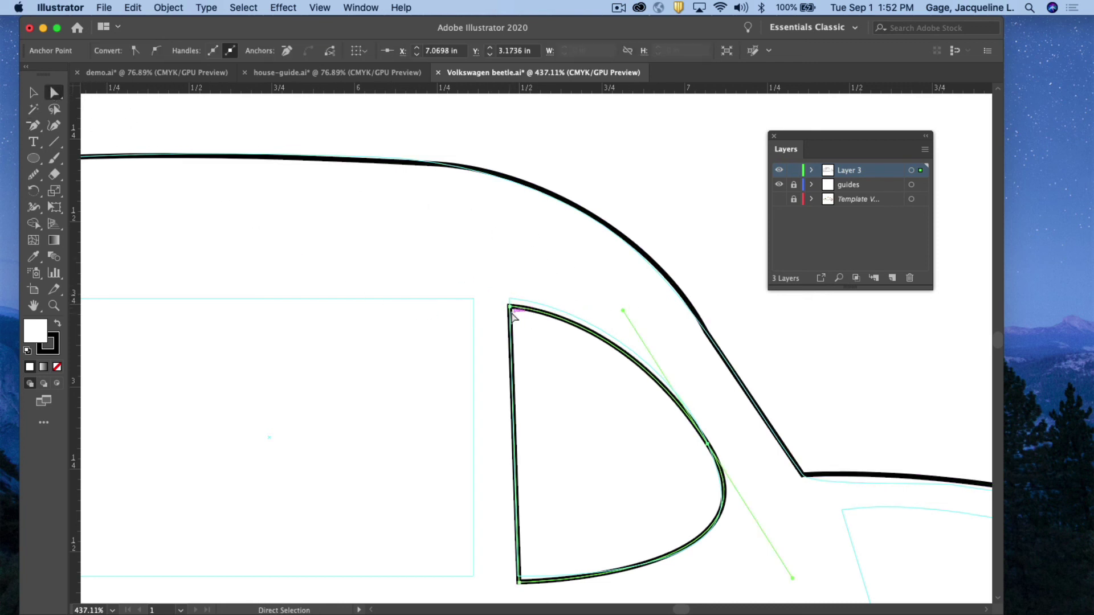
pyautogui.moveTo(509, 306); pyautogui.dragTo(513, 298)
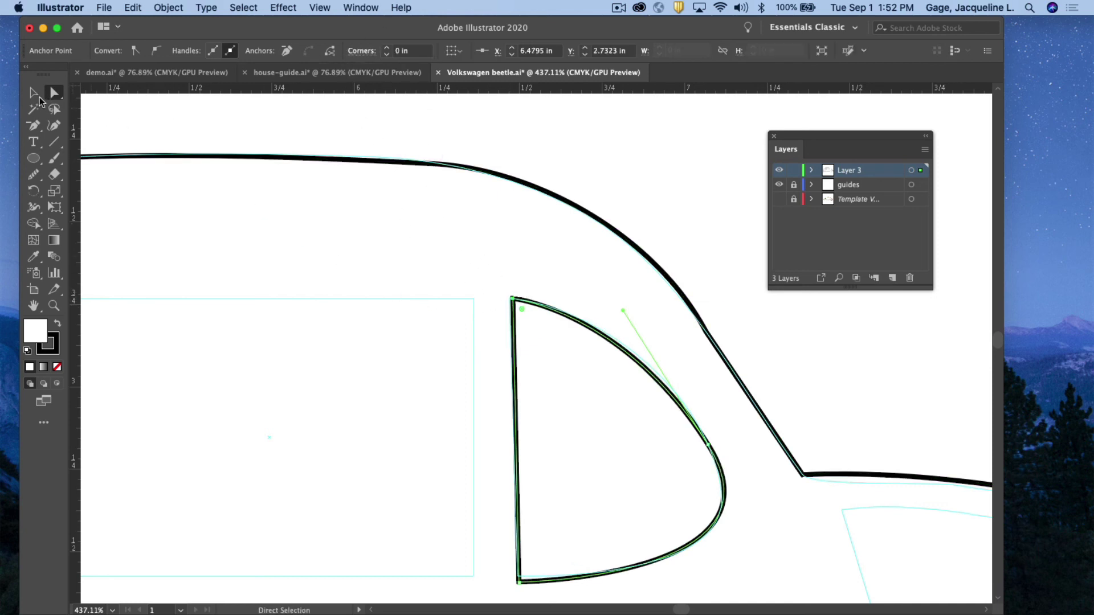
# Step: Try curving the front side window's upper and lower corner points with the Anchor Point tool, undoing each change
pyautogui.moveTo(32, 125); pyautogui.dragTo(75, 175)
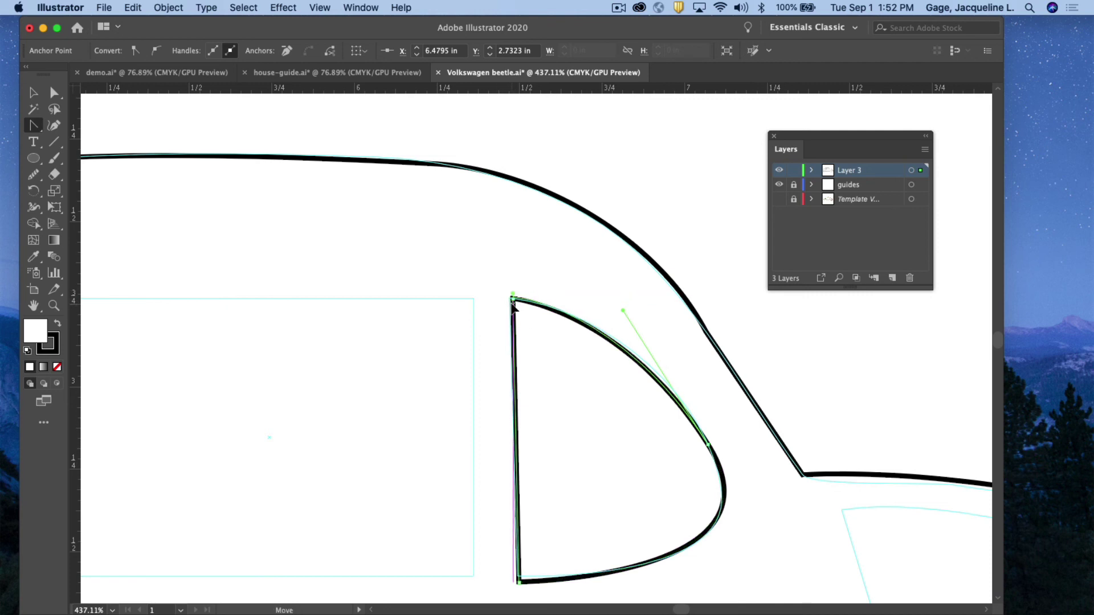
pyautogui.moveTo(512, 299)
pyautogui.mouseDown()
pyautogui.moveTo(448, 340)
pyautogui.moveTo(503, 304)
pyautogui.mouseUp()
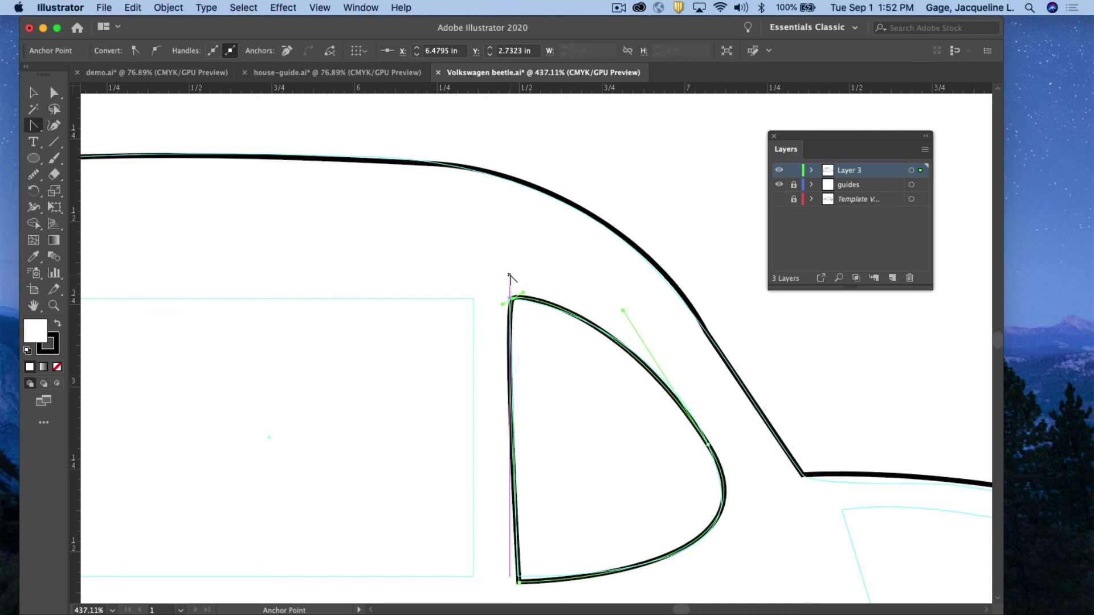
pyautogui.press('super+z')
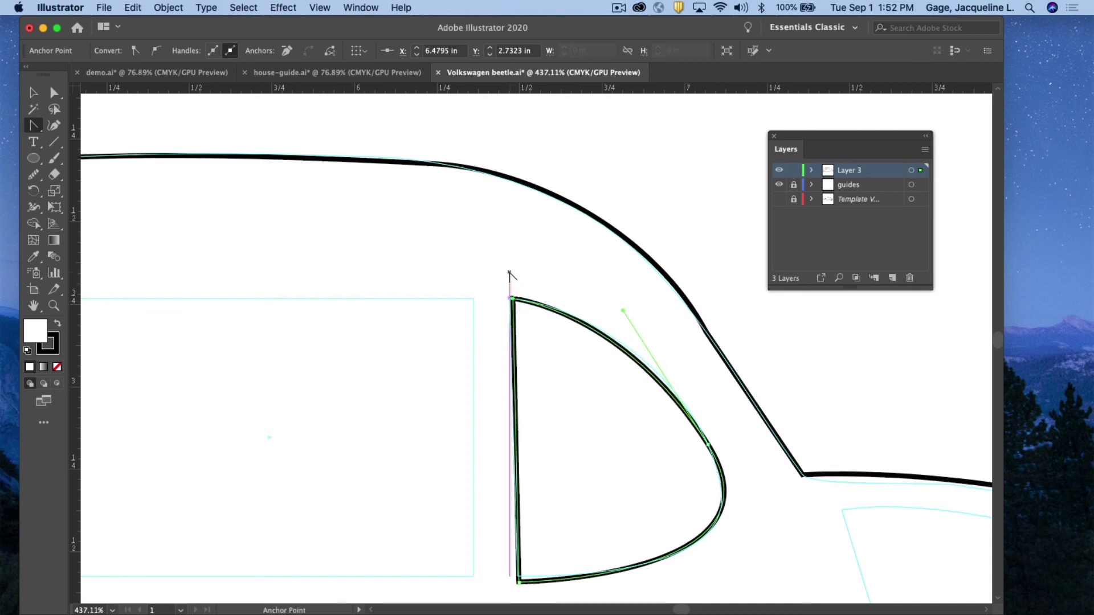
pyautogui.scroll(-1, 579, 484)
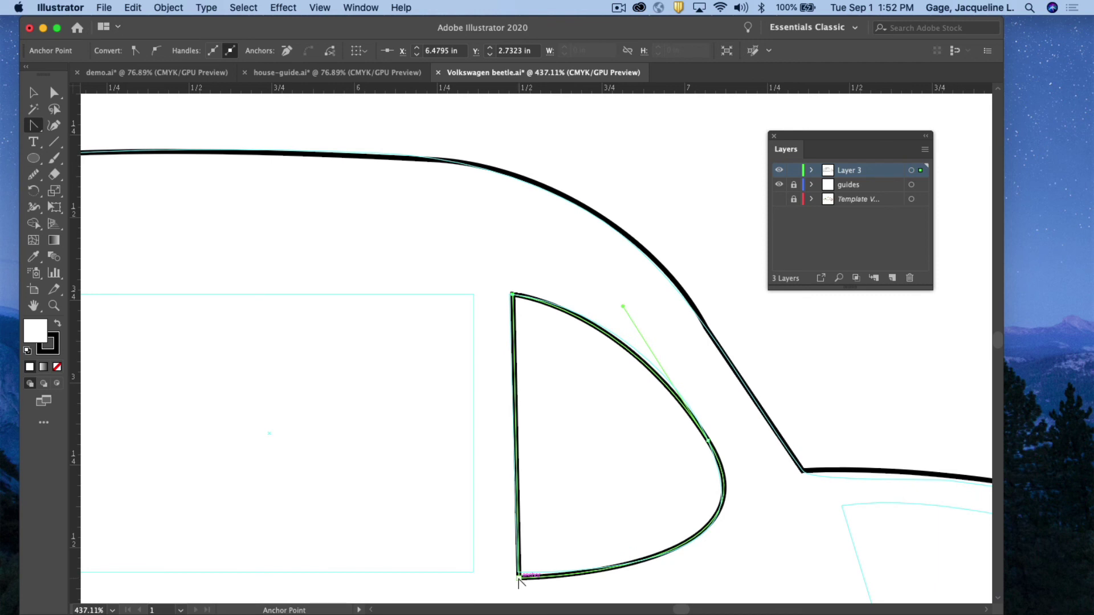
pyautogui.moveTo(518, 579); pyautogui.dragTo(576, 583)
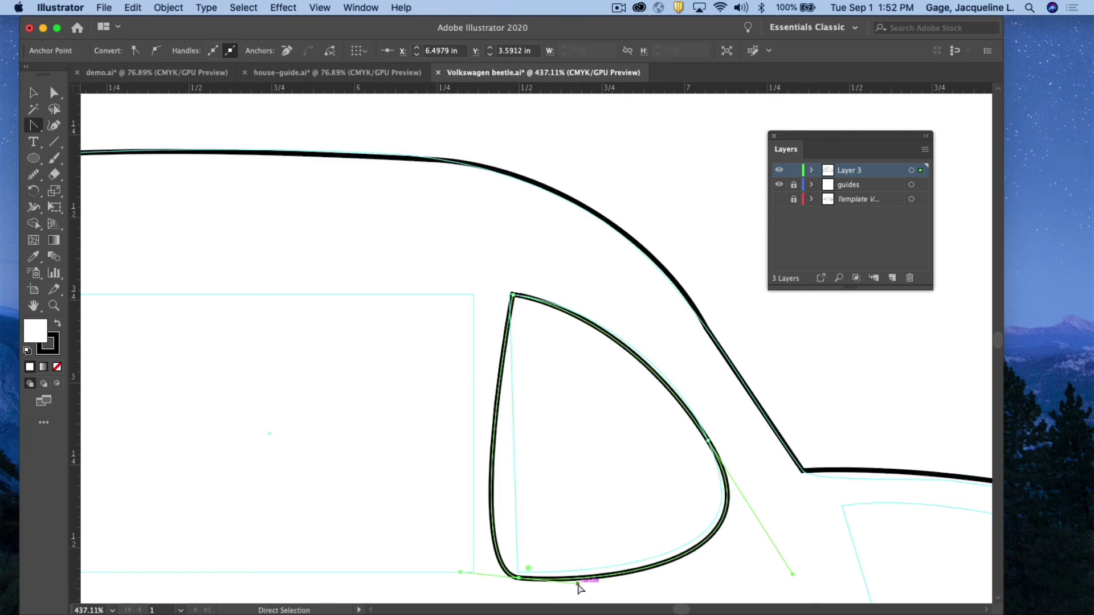
pyautogui.press('super+z')
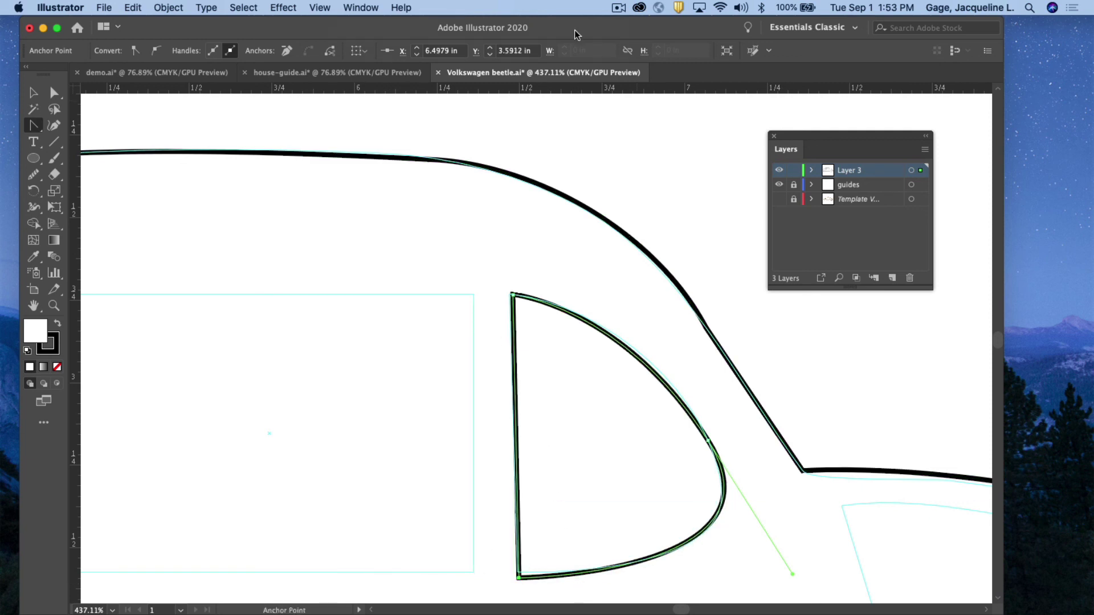
pyautogui.click(619, 7)
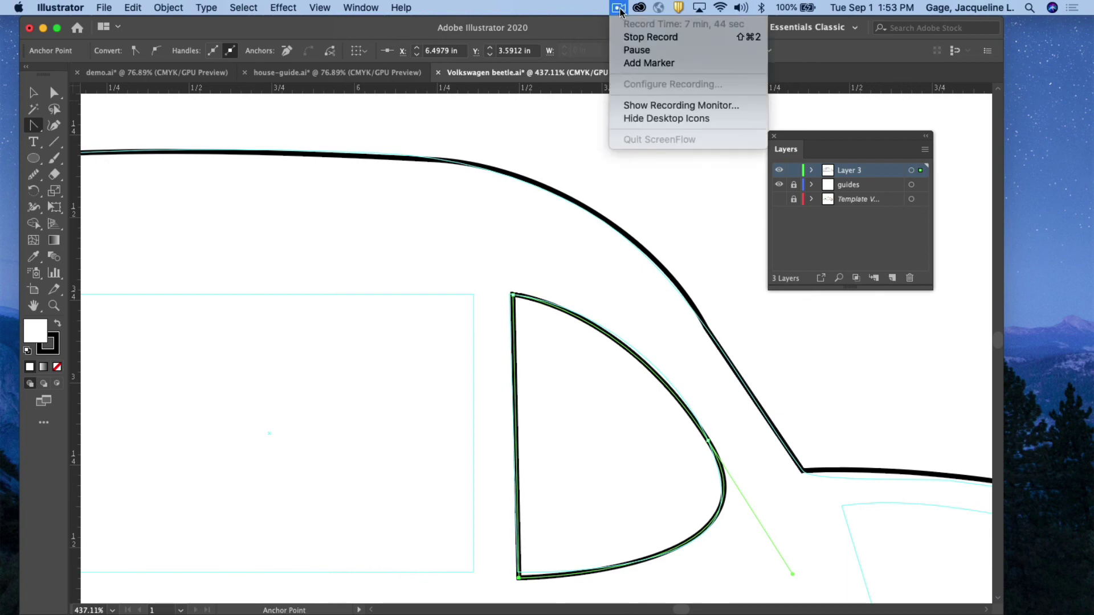